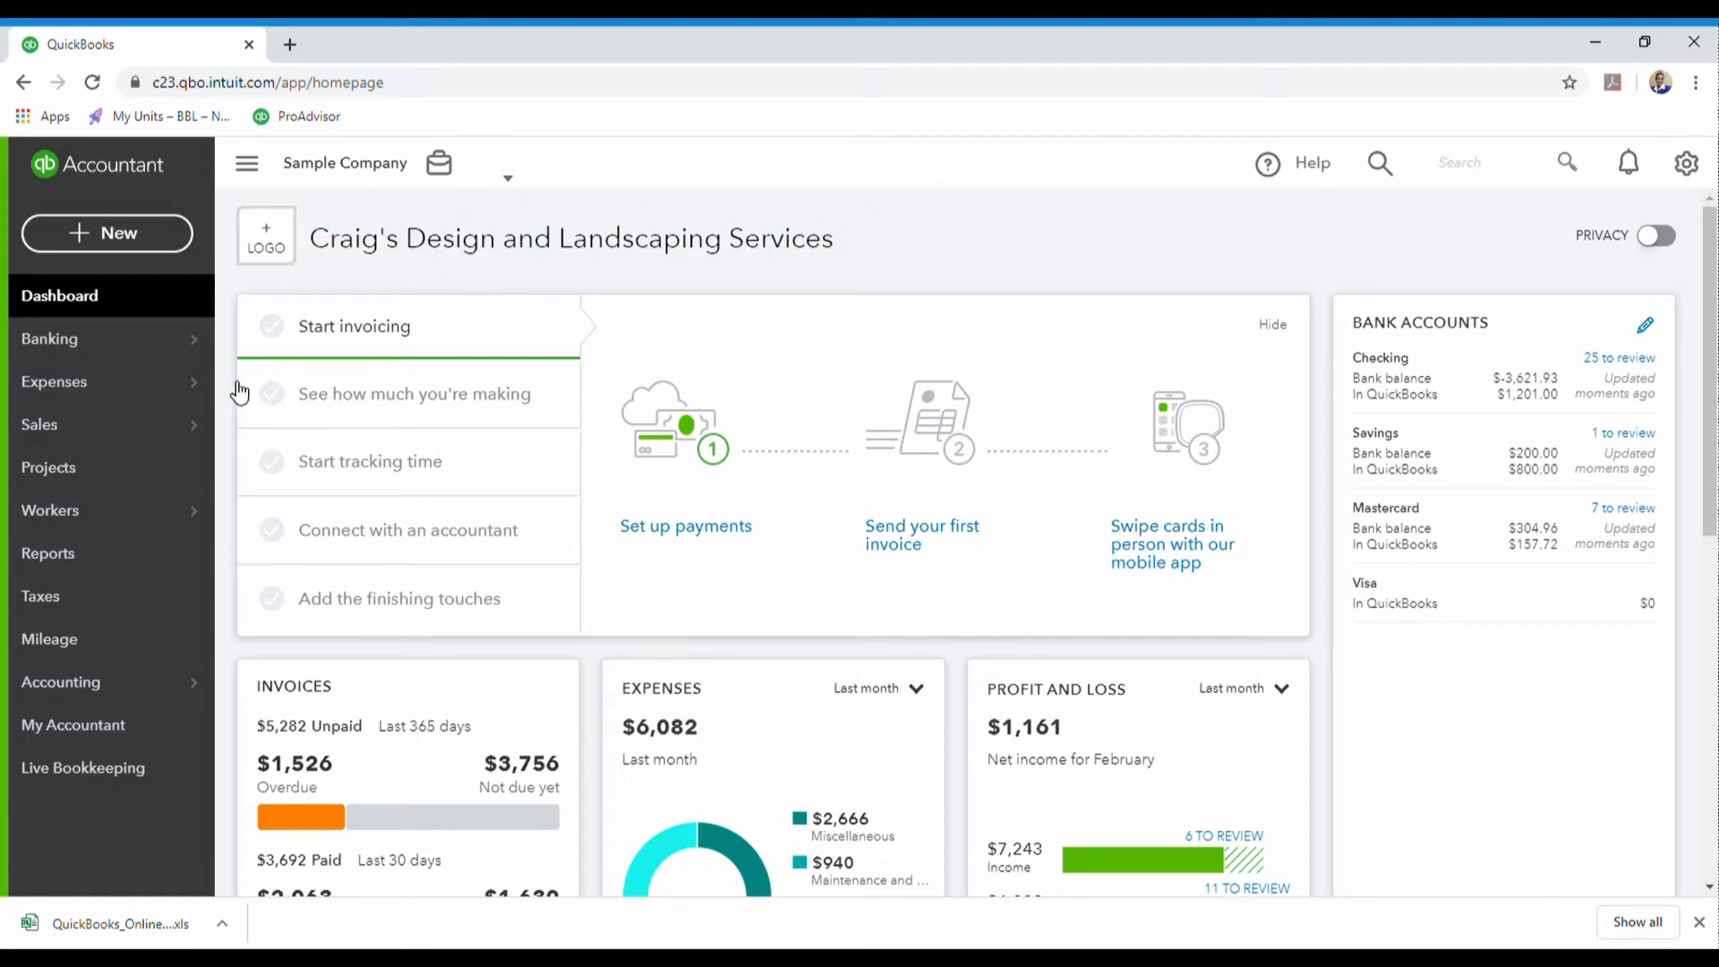
- Bring up the Expenses flyout in the left sidebar, showing Expenses and Vendors
{"action": "mouse_move", "coordinate": [172, 394]}
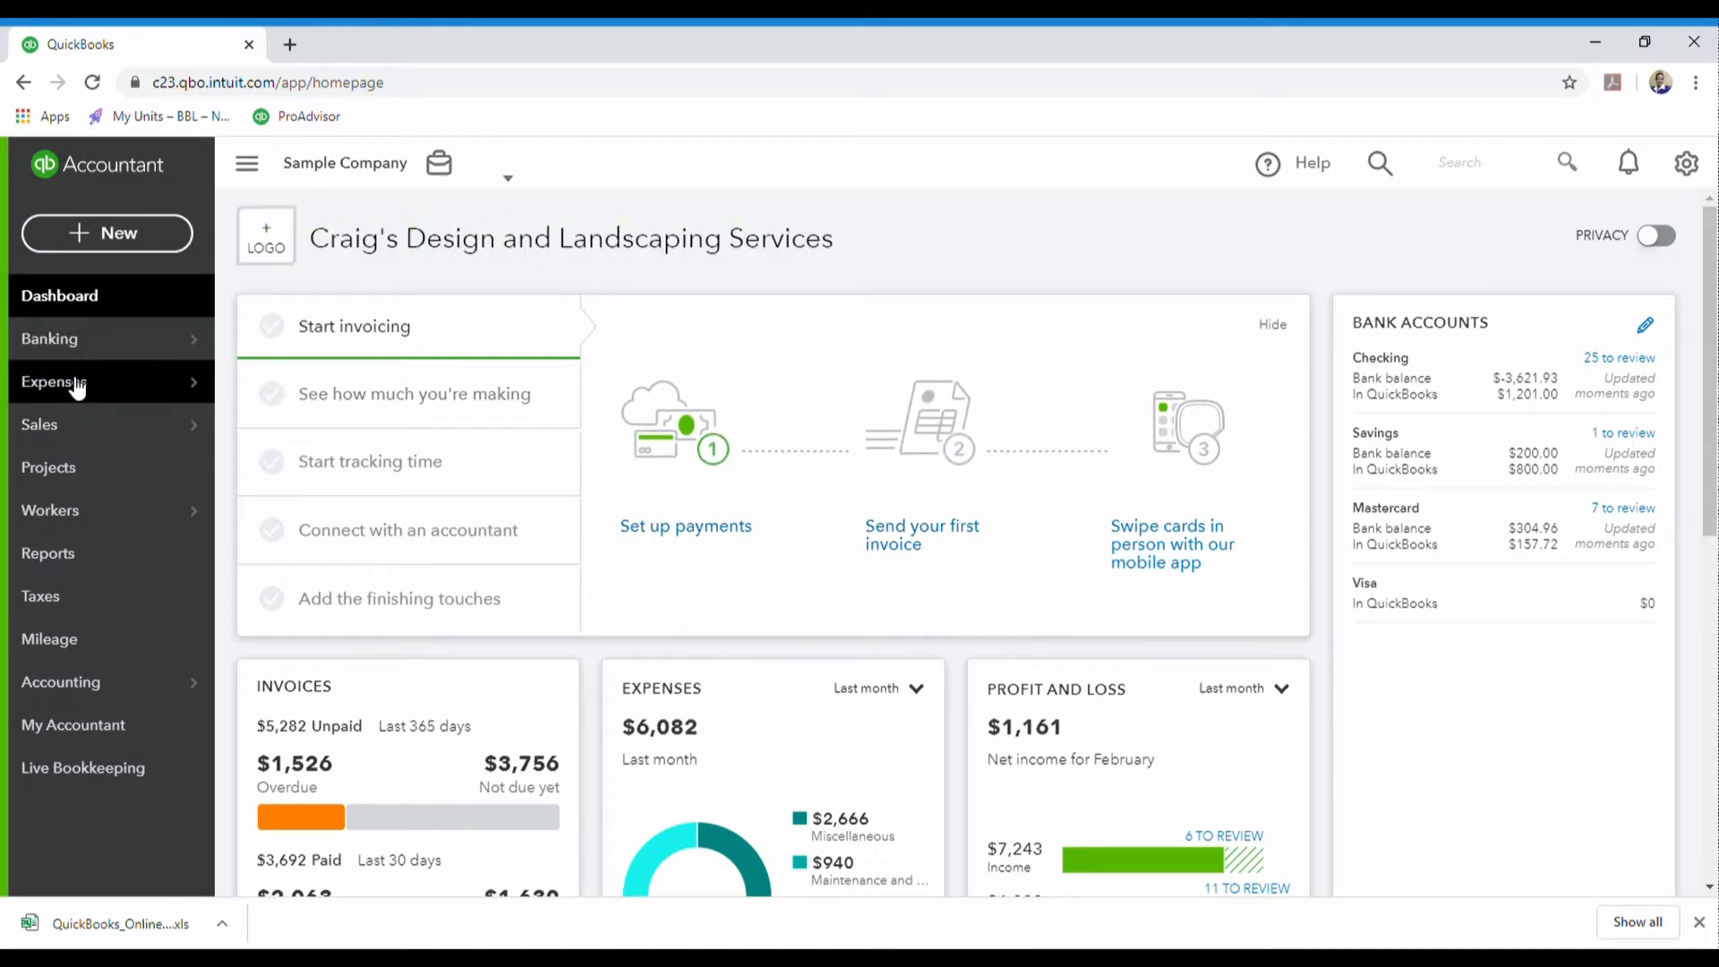
{"action": "mouse_move", "coordinate": [68, 392]}
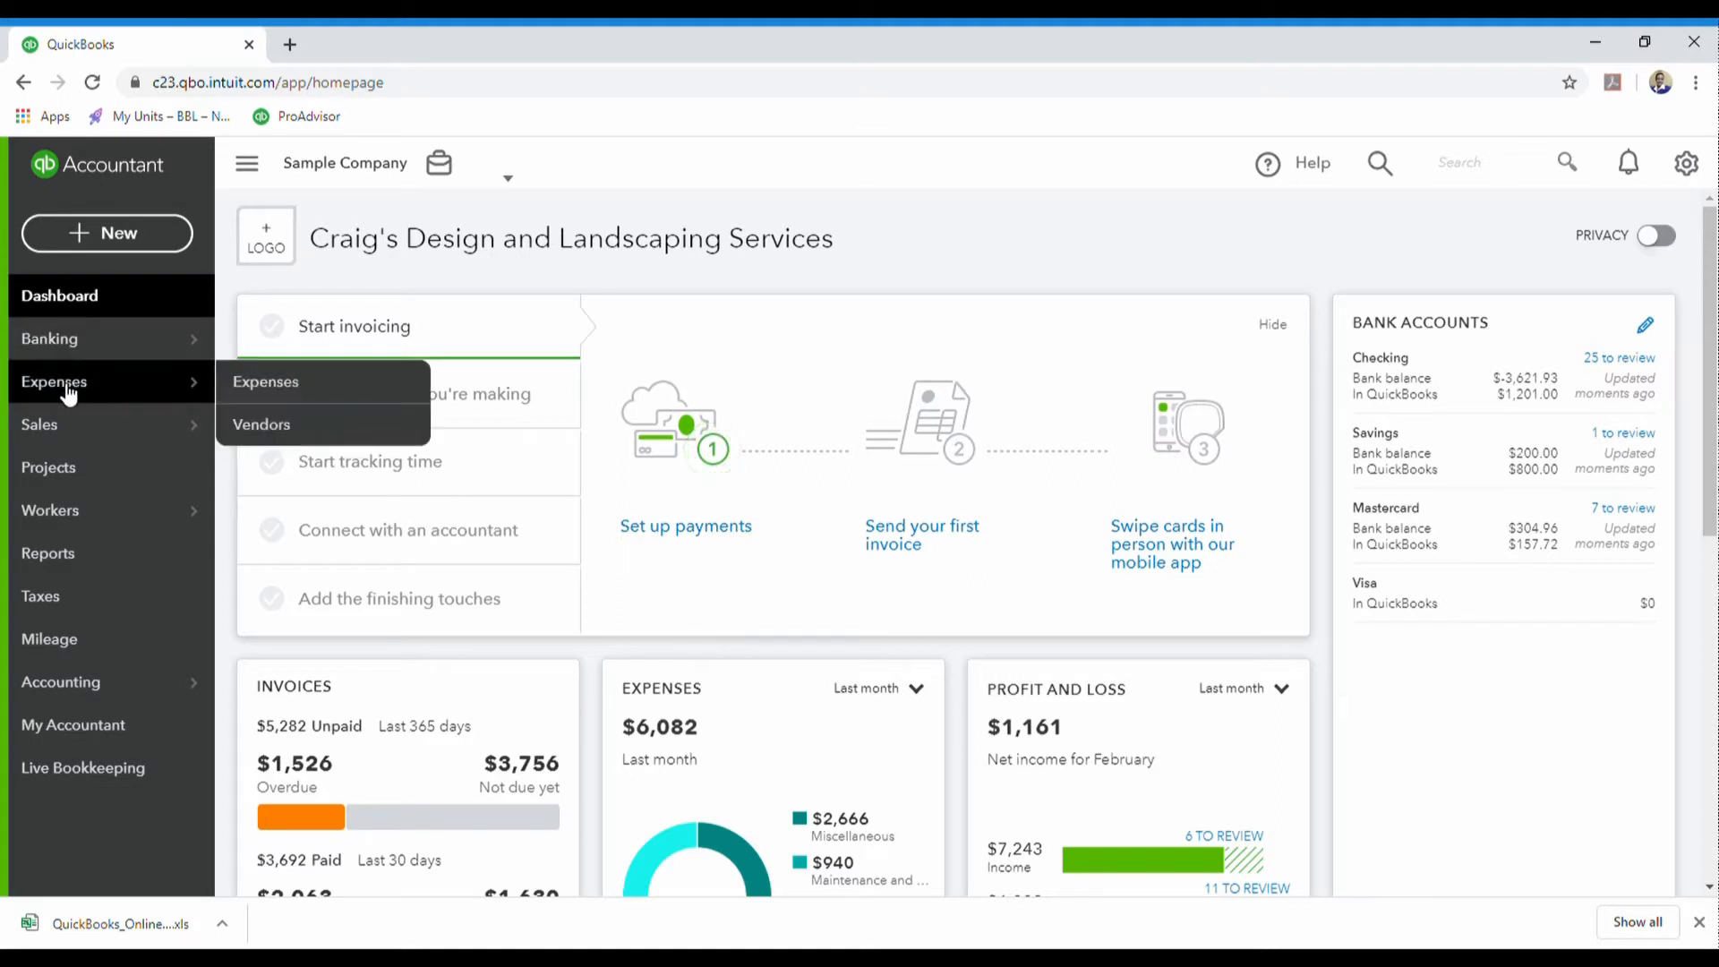
- Go to the Vendors list and reveal the Import vendors option beside New vendor
{"action": "left_click", "coordinate": [260, 429]}
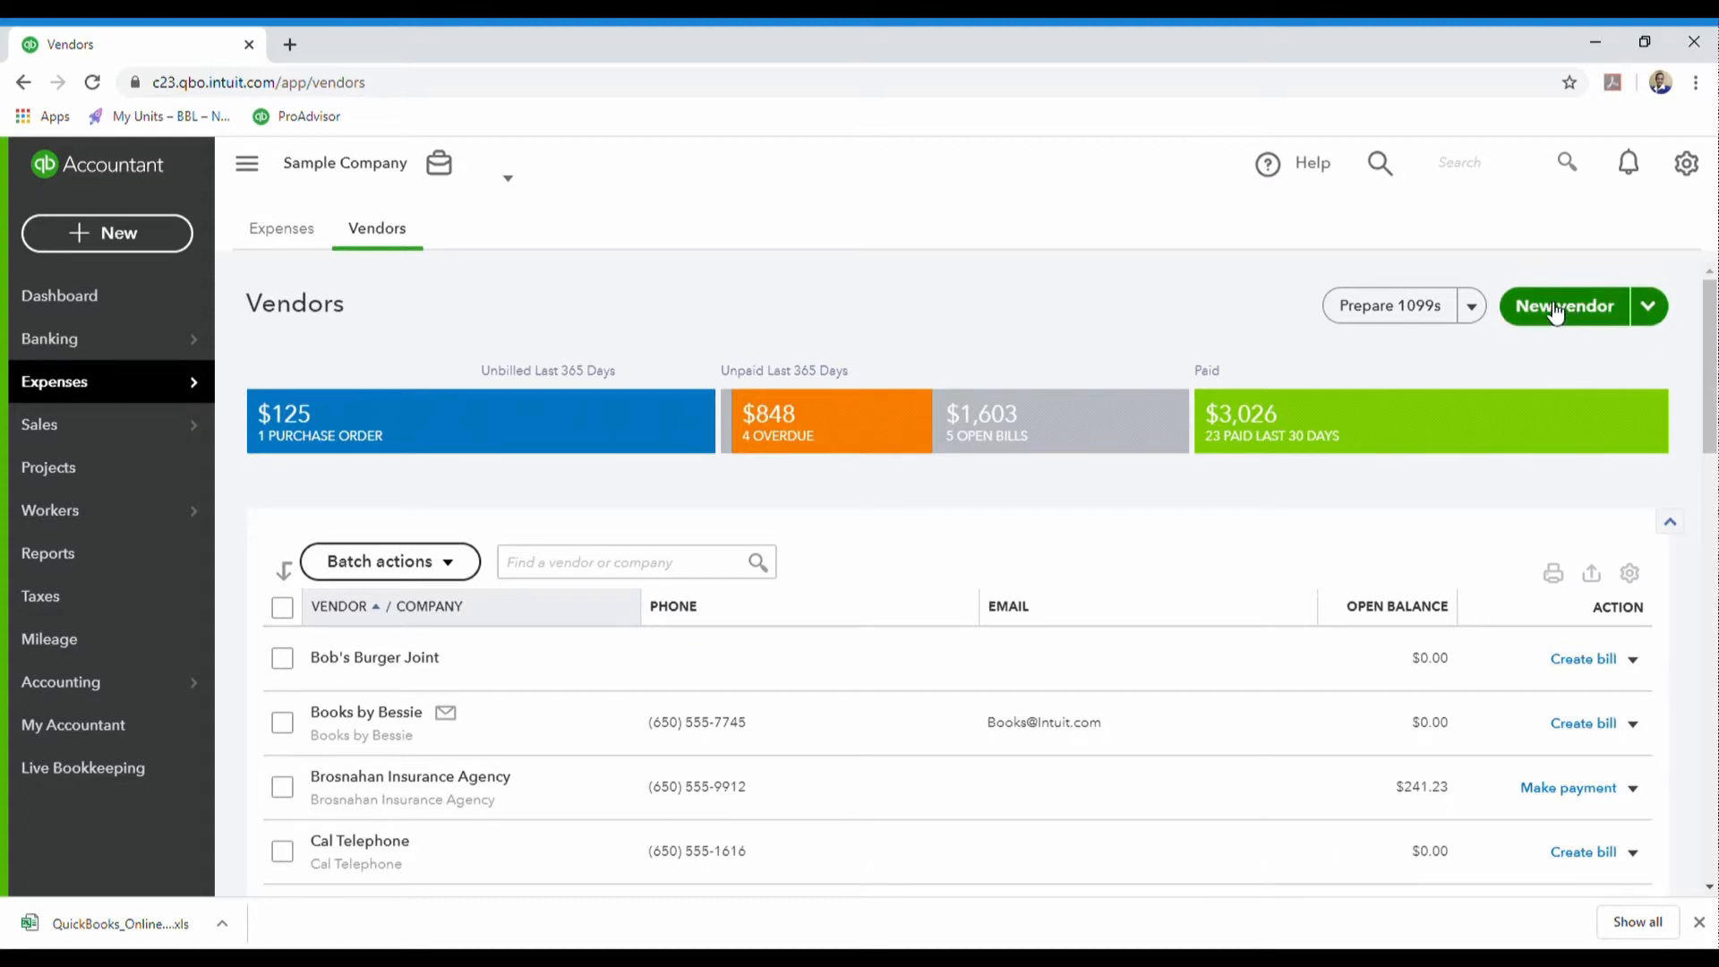
{"action": "left_click", "coordinate": [1658, 317]}
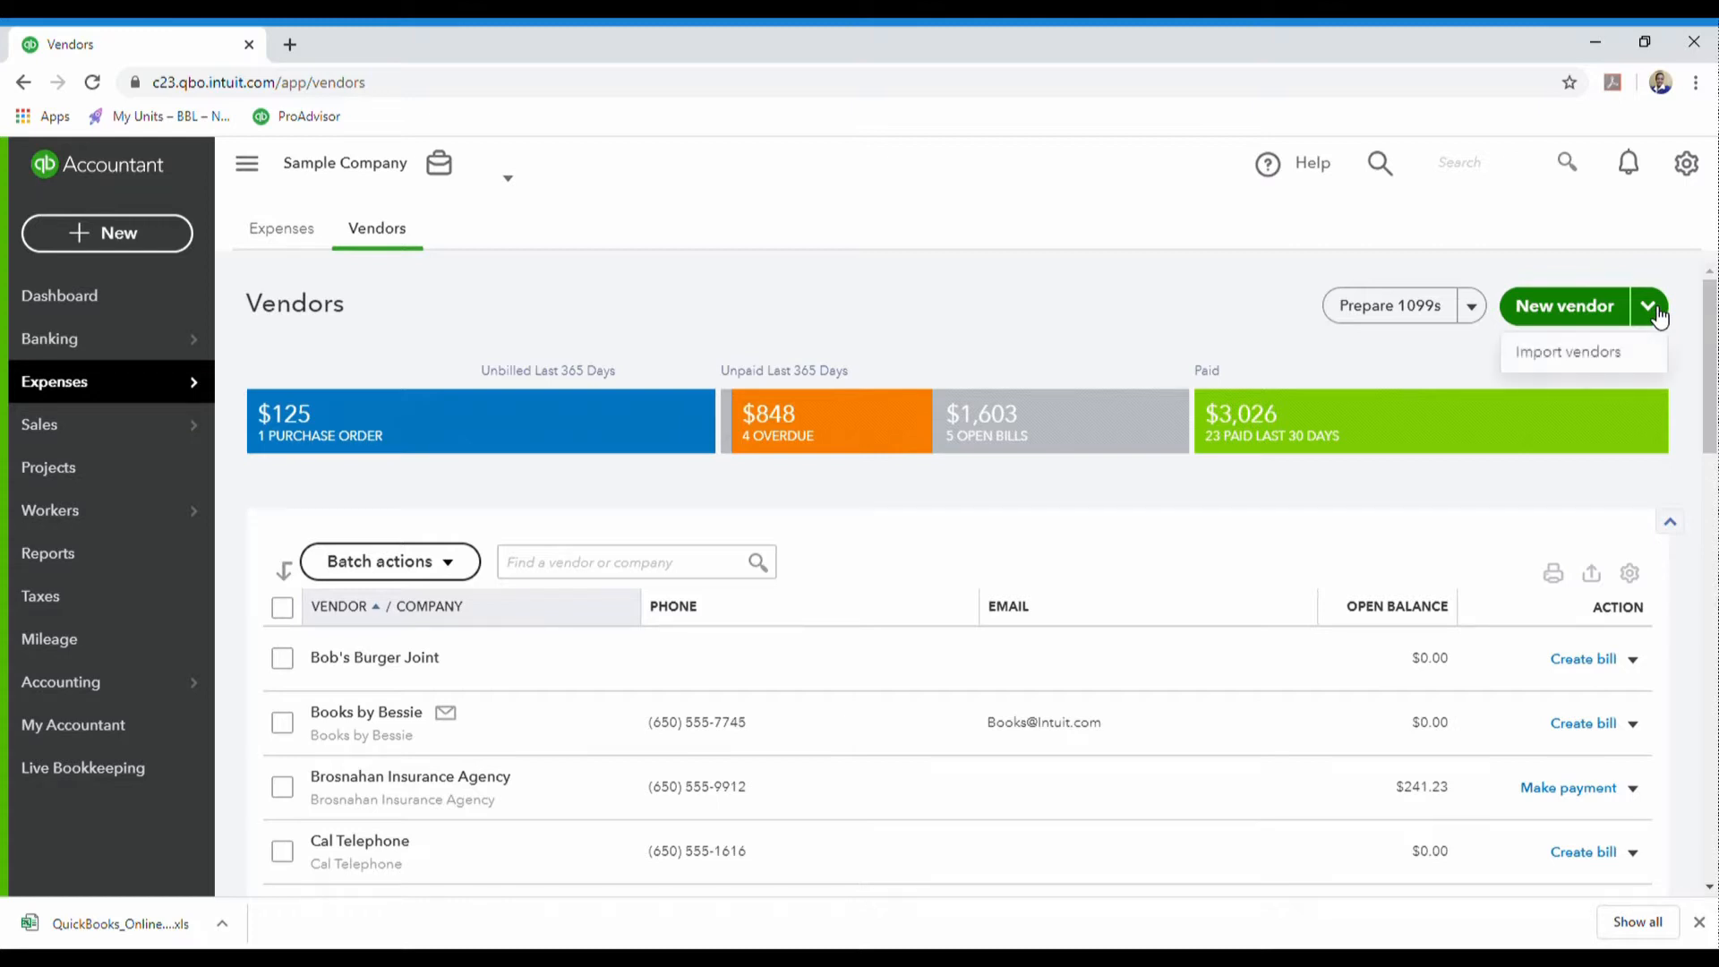
- Download and upload QuickBooks_Online_Vendor_Sample_File (1).xls, then advance to Map Data
{"action": "left_click", "coordinate": [1553, 354]}
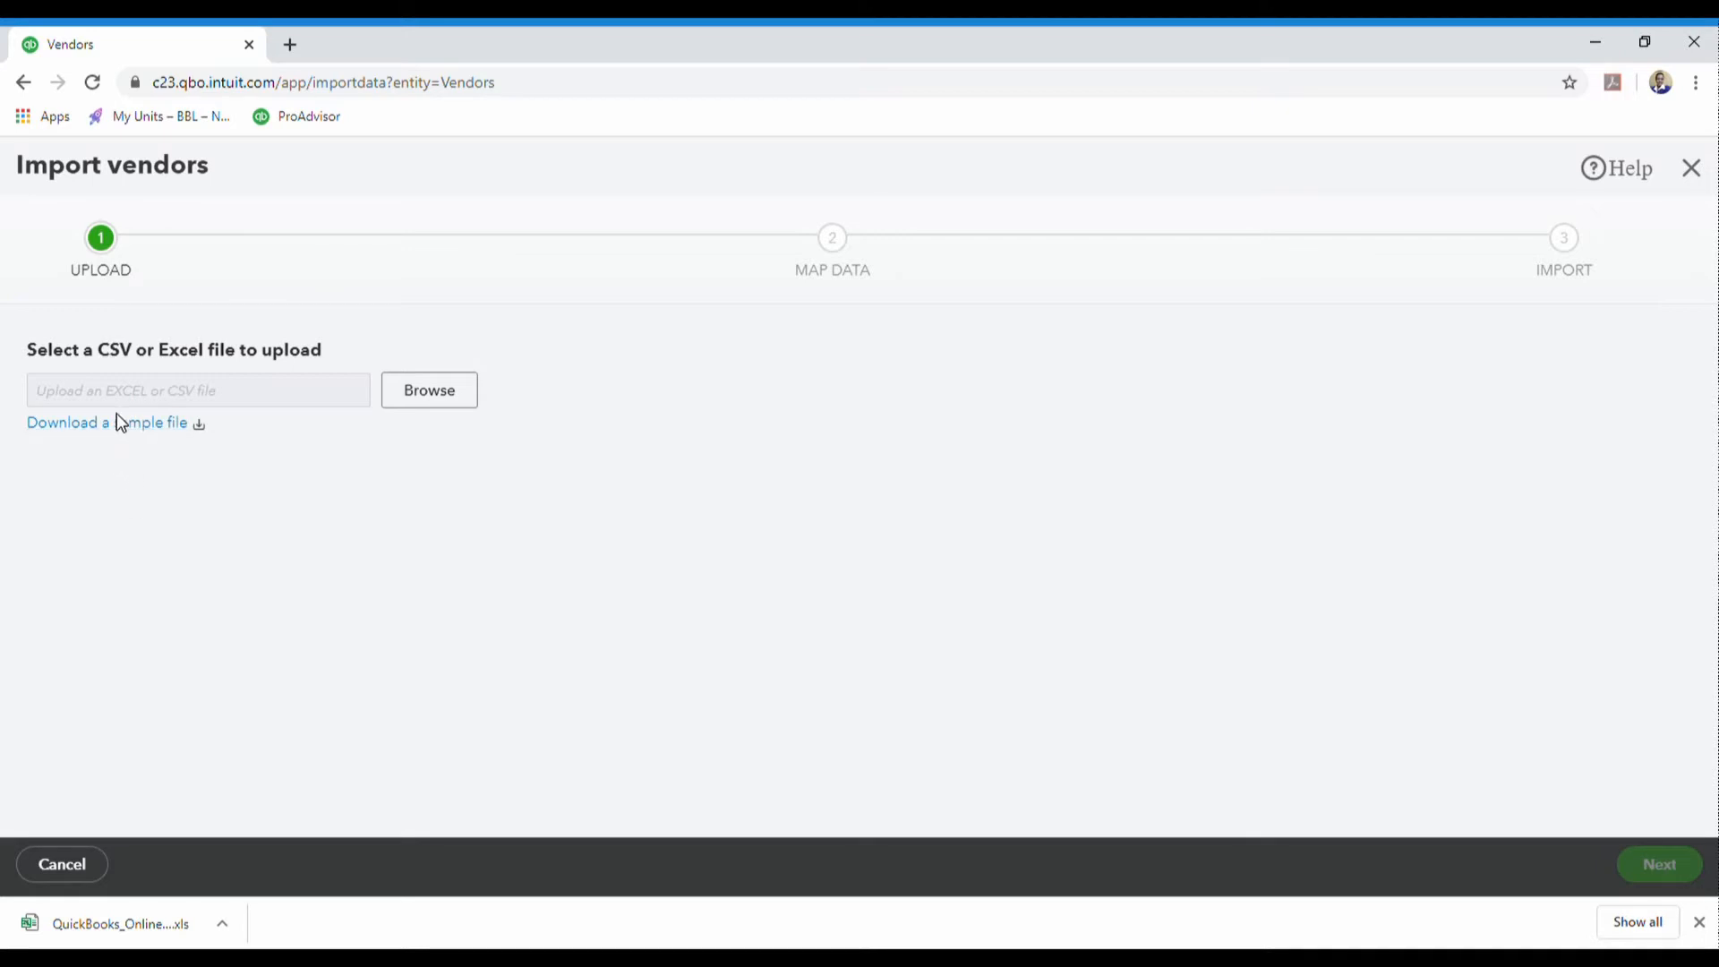
{"action": "left_click", "coordinate": [196, 430]}
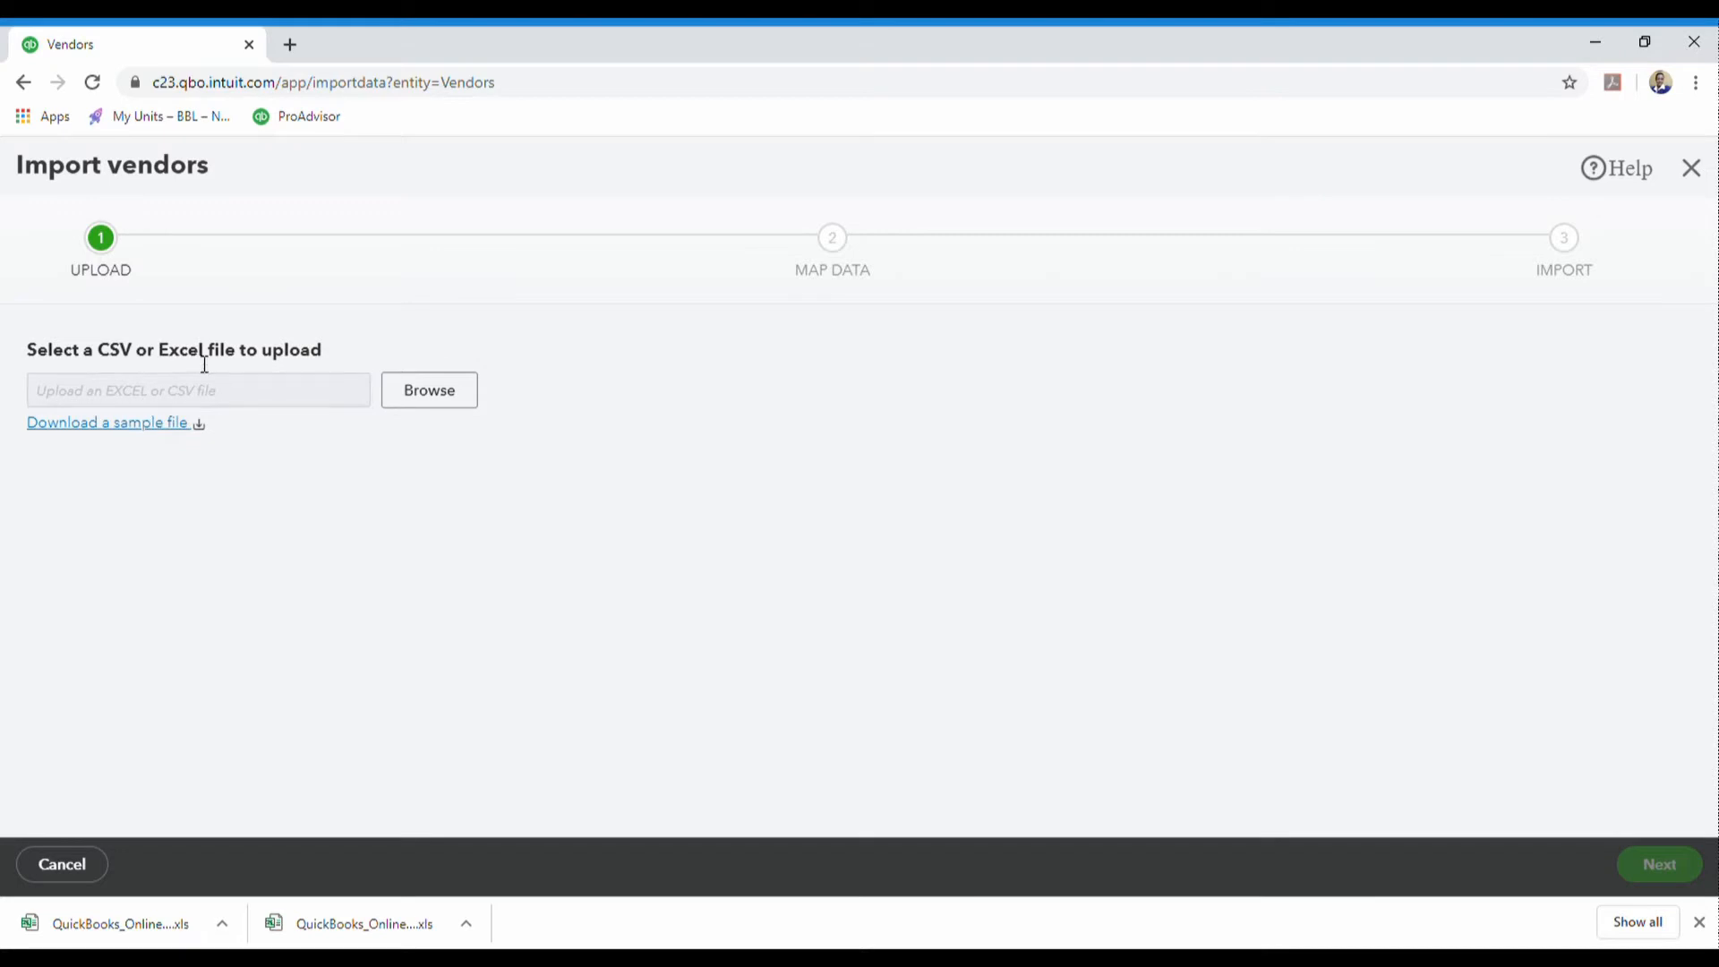
{"action": "left_click", "coordinate": [444, 405]}
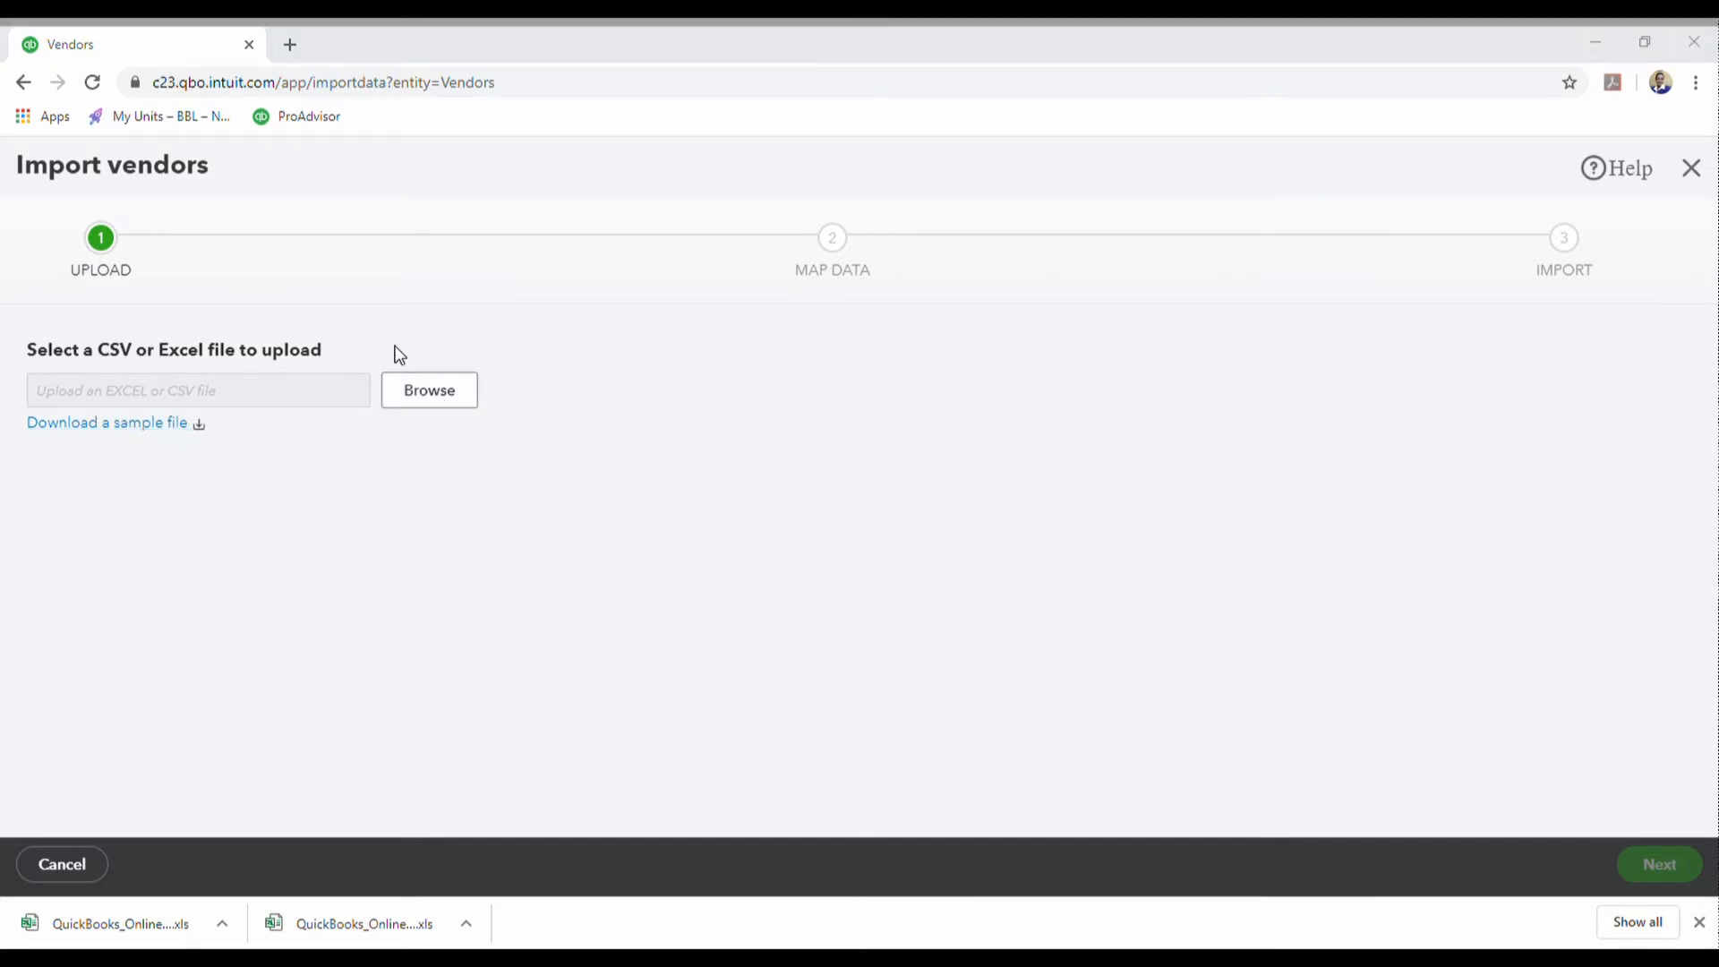
{"action": "double_click", "coordinate": [247, 215]}
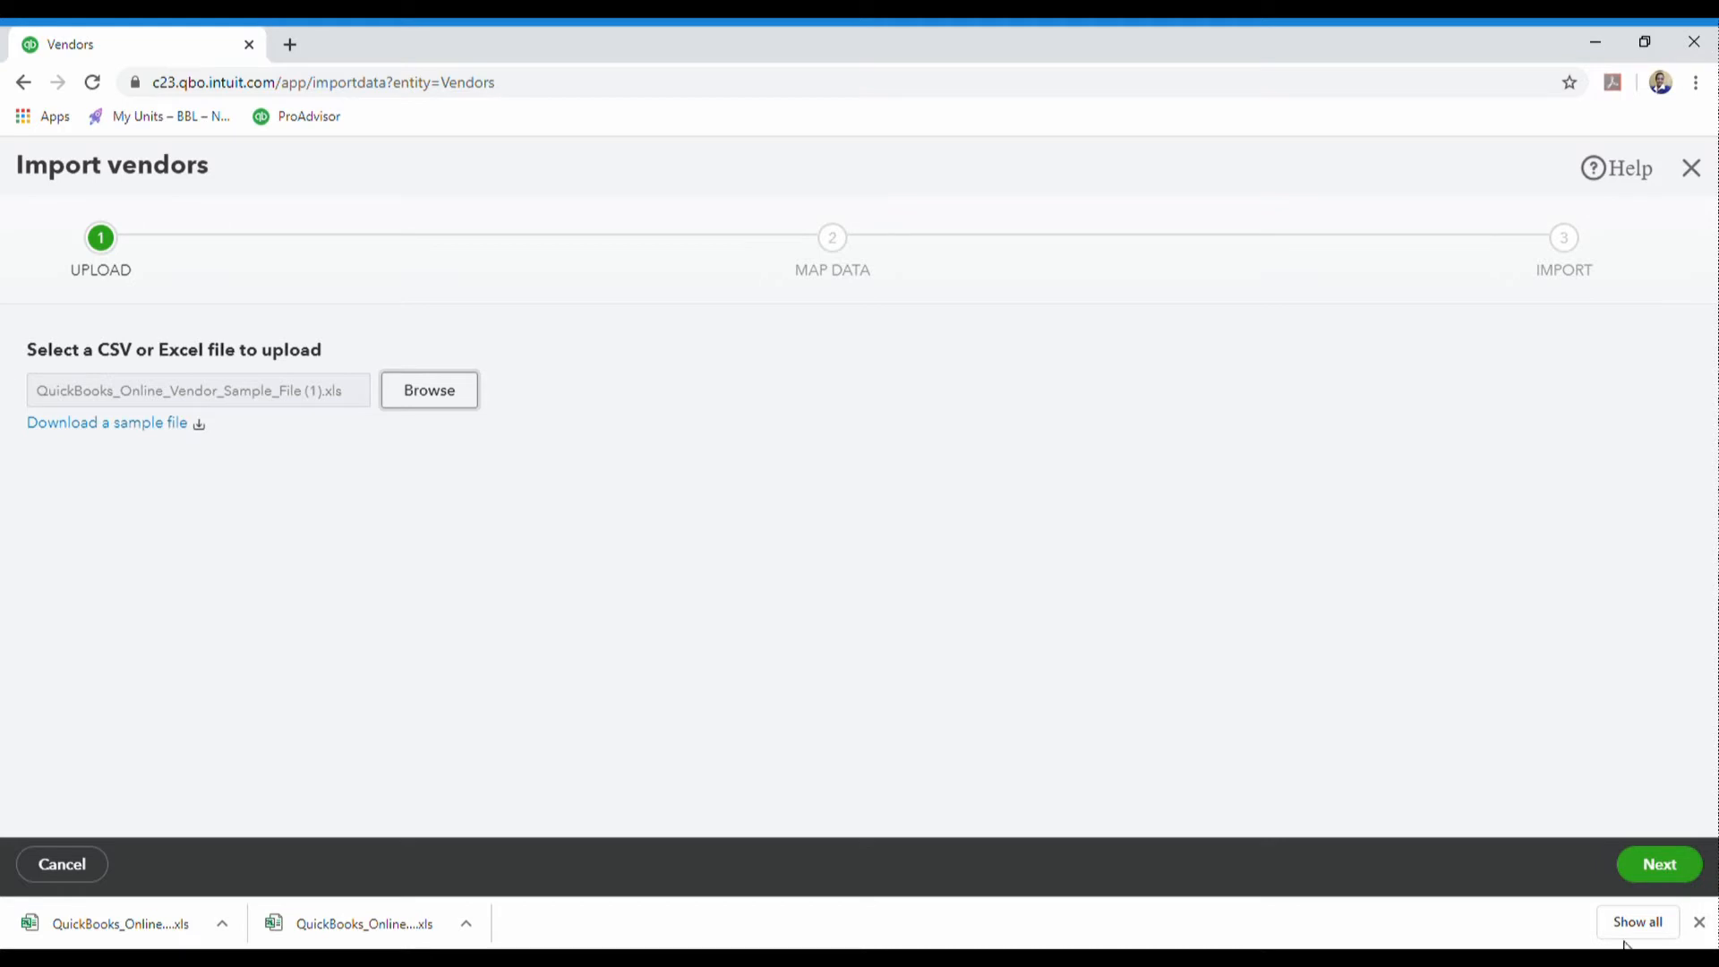
{"action": "left_click", "coordinate": [1666, 868]}
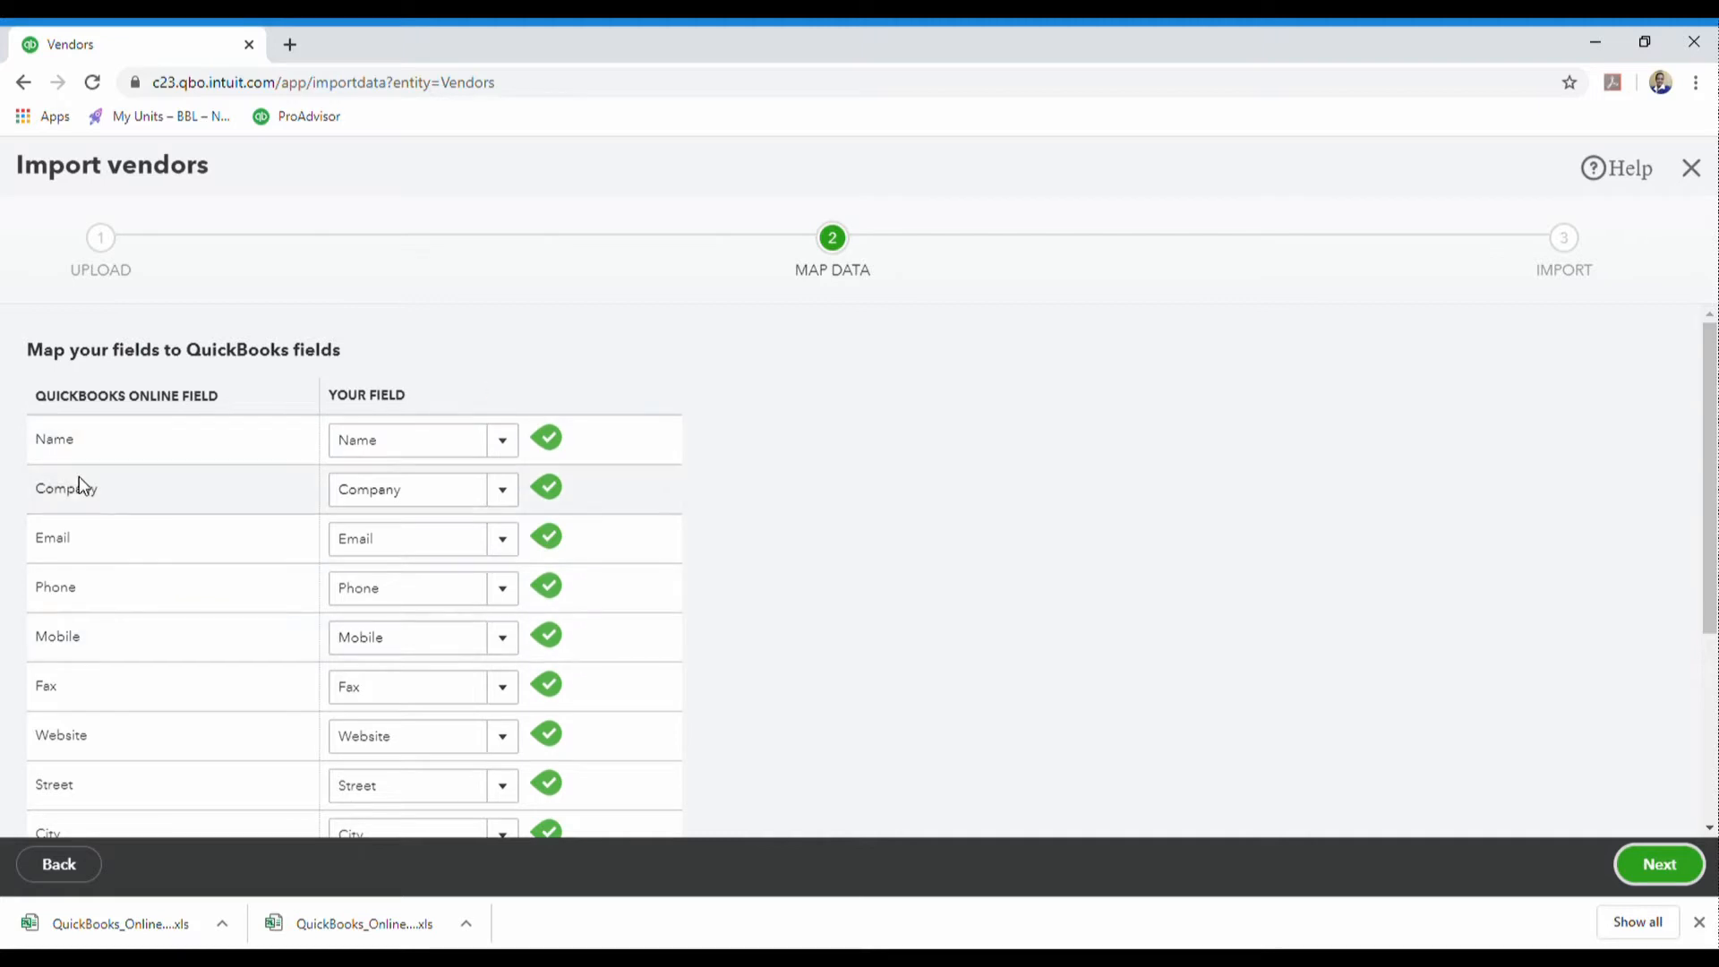
- Accept the automatic field mapping and continue to the 10-vendor import preview
{"action": "scroll", "coordinate": [181, 631], "scroll_direction": "down", "scroll_amount": 4}
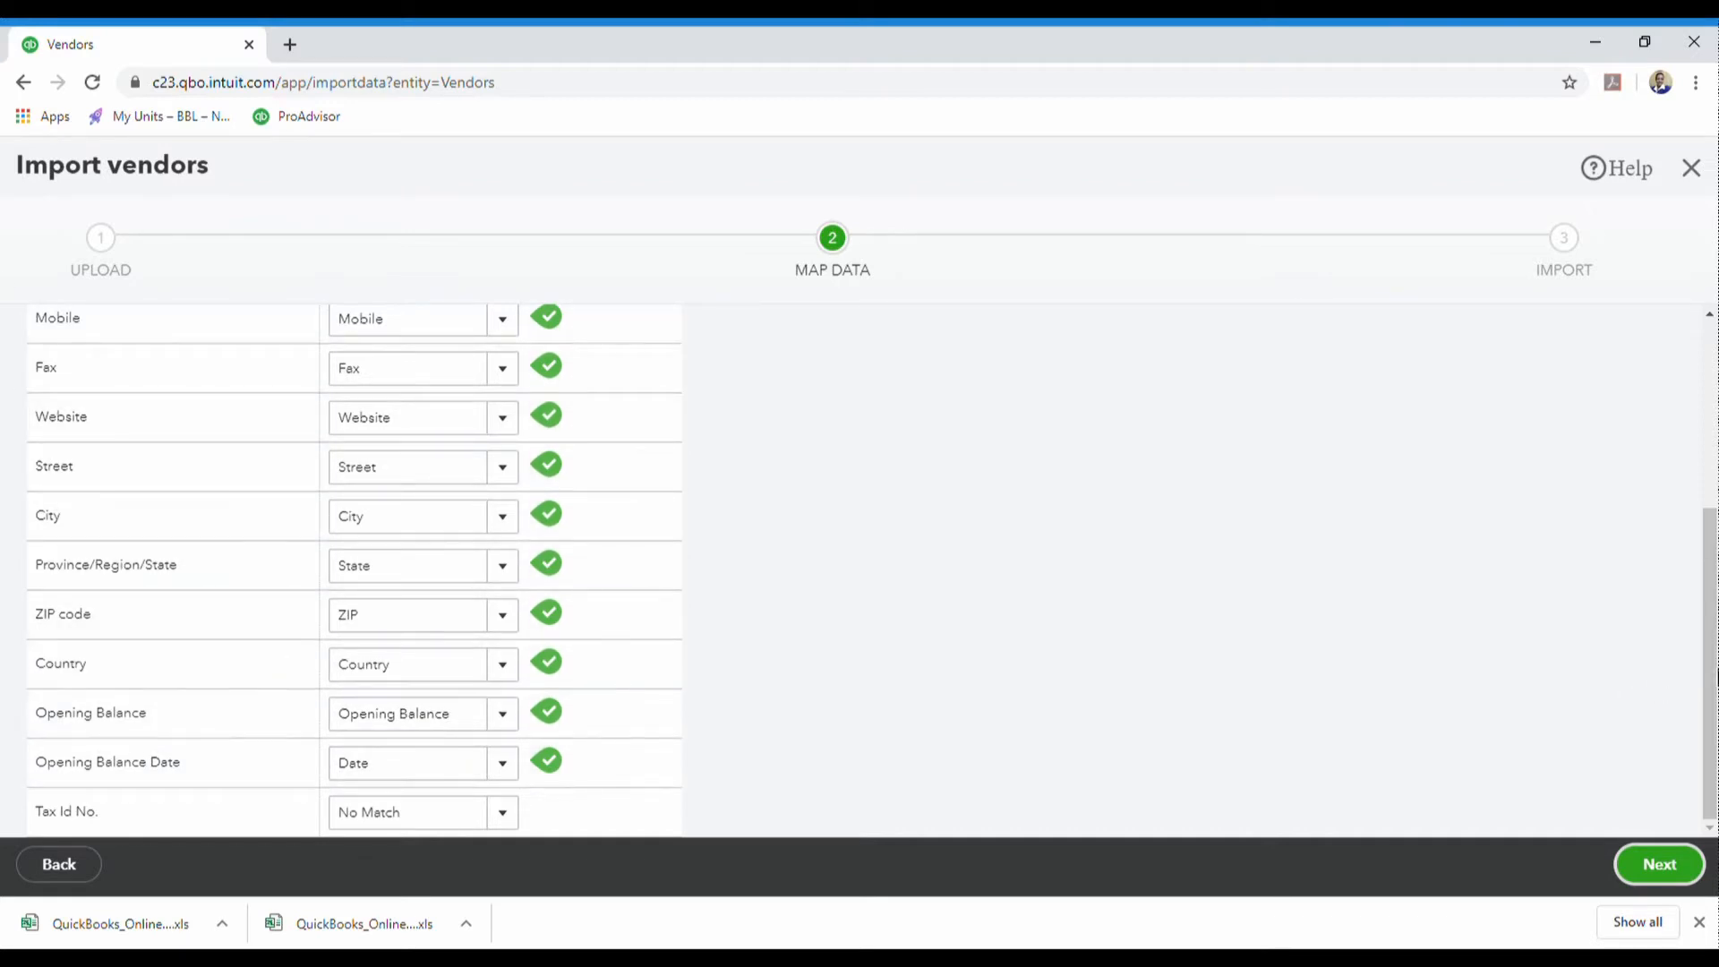
{"action": "left_click", "coordinate": [1670, 877]}
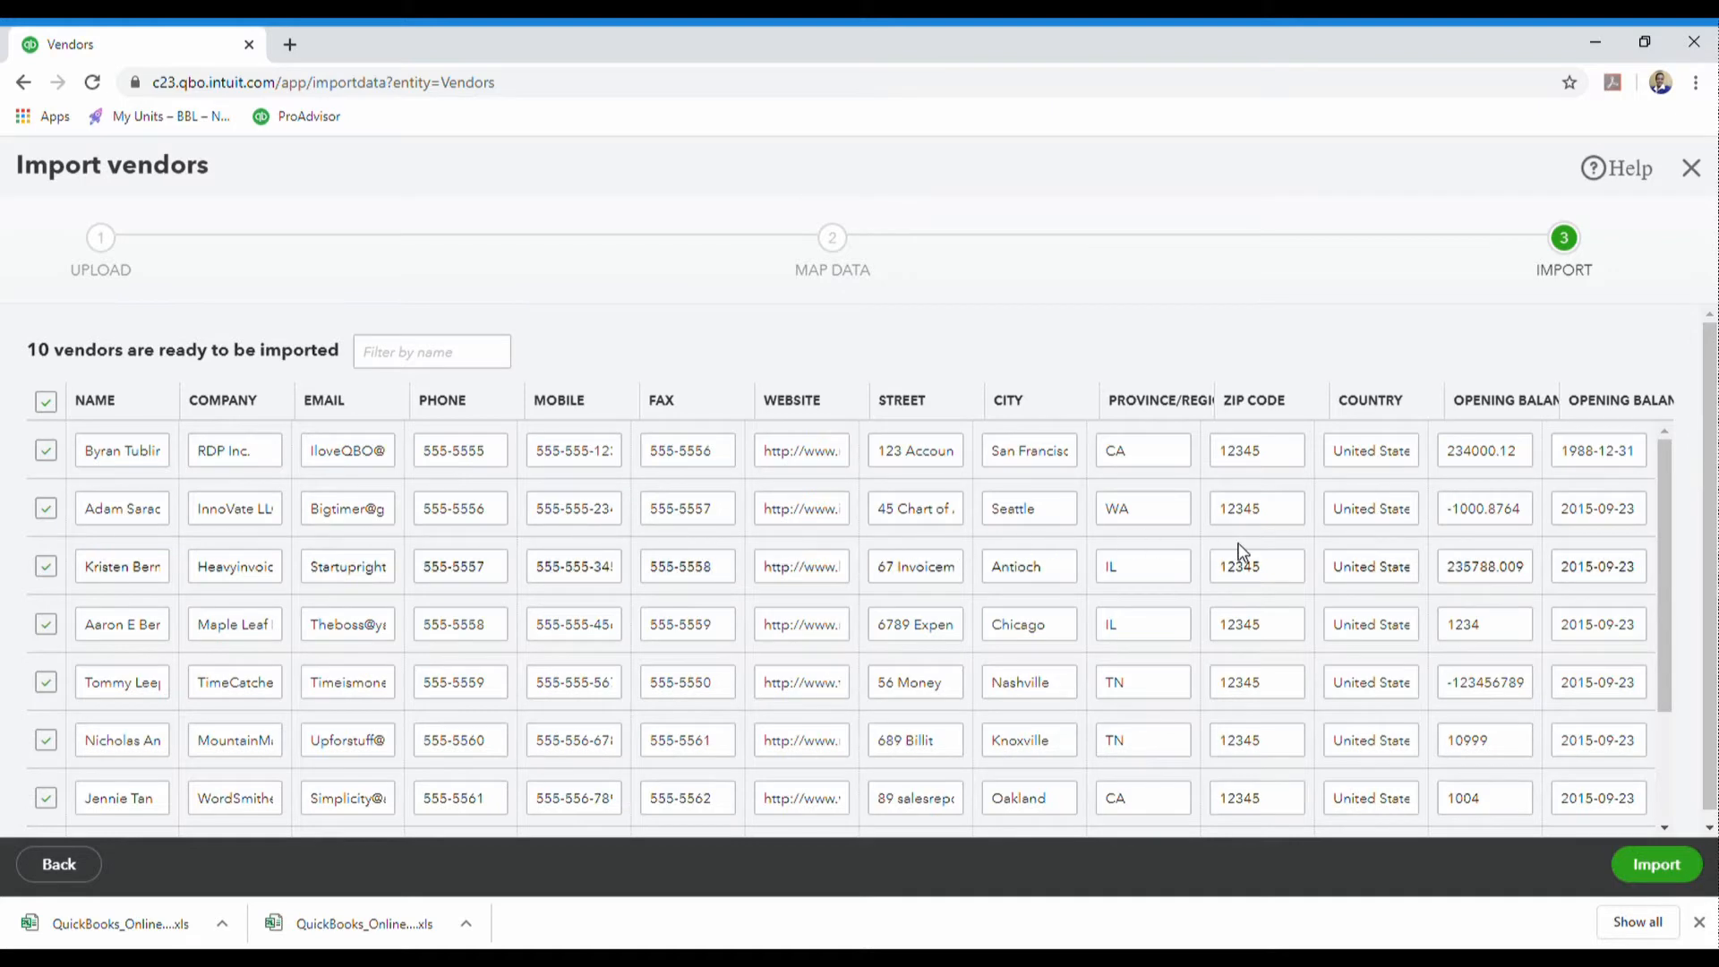
- Uncheck the trailing 'All data is…' note row so it isn't imported
{"action": "scroll", "coordinate": [1045, 571], "scroll_direction": "down", "scroll_amount": 3}
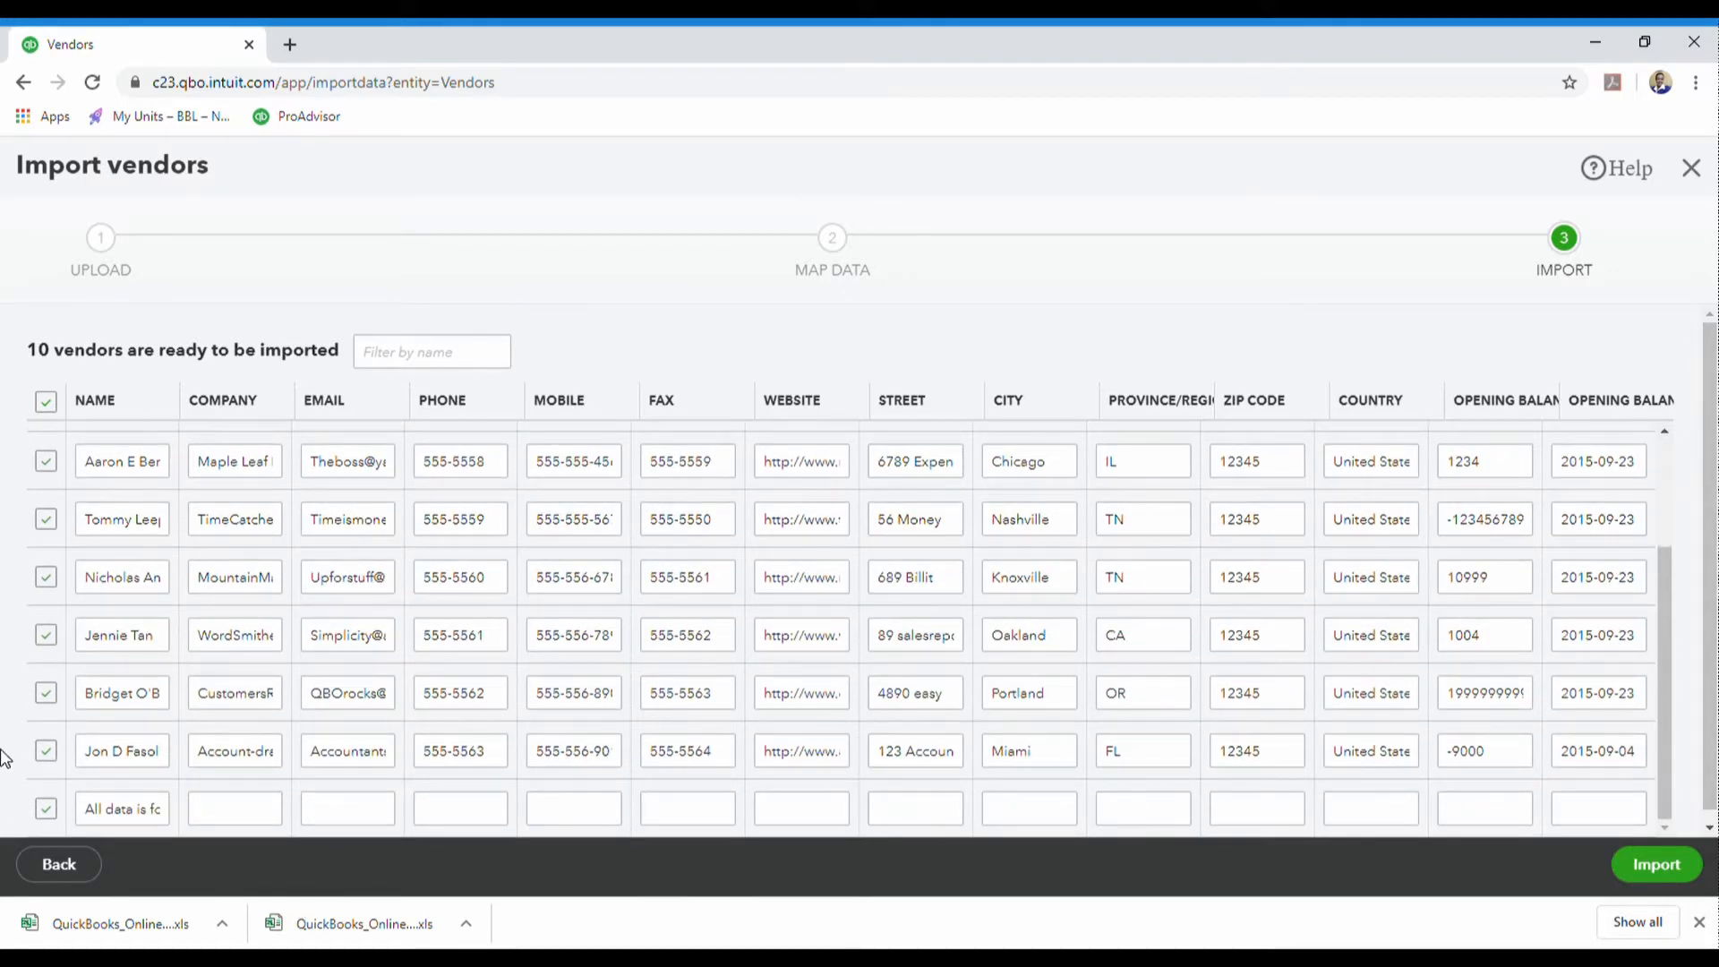
{"action": "left_click", "coordinate": [49, 810]}
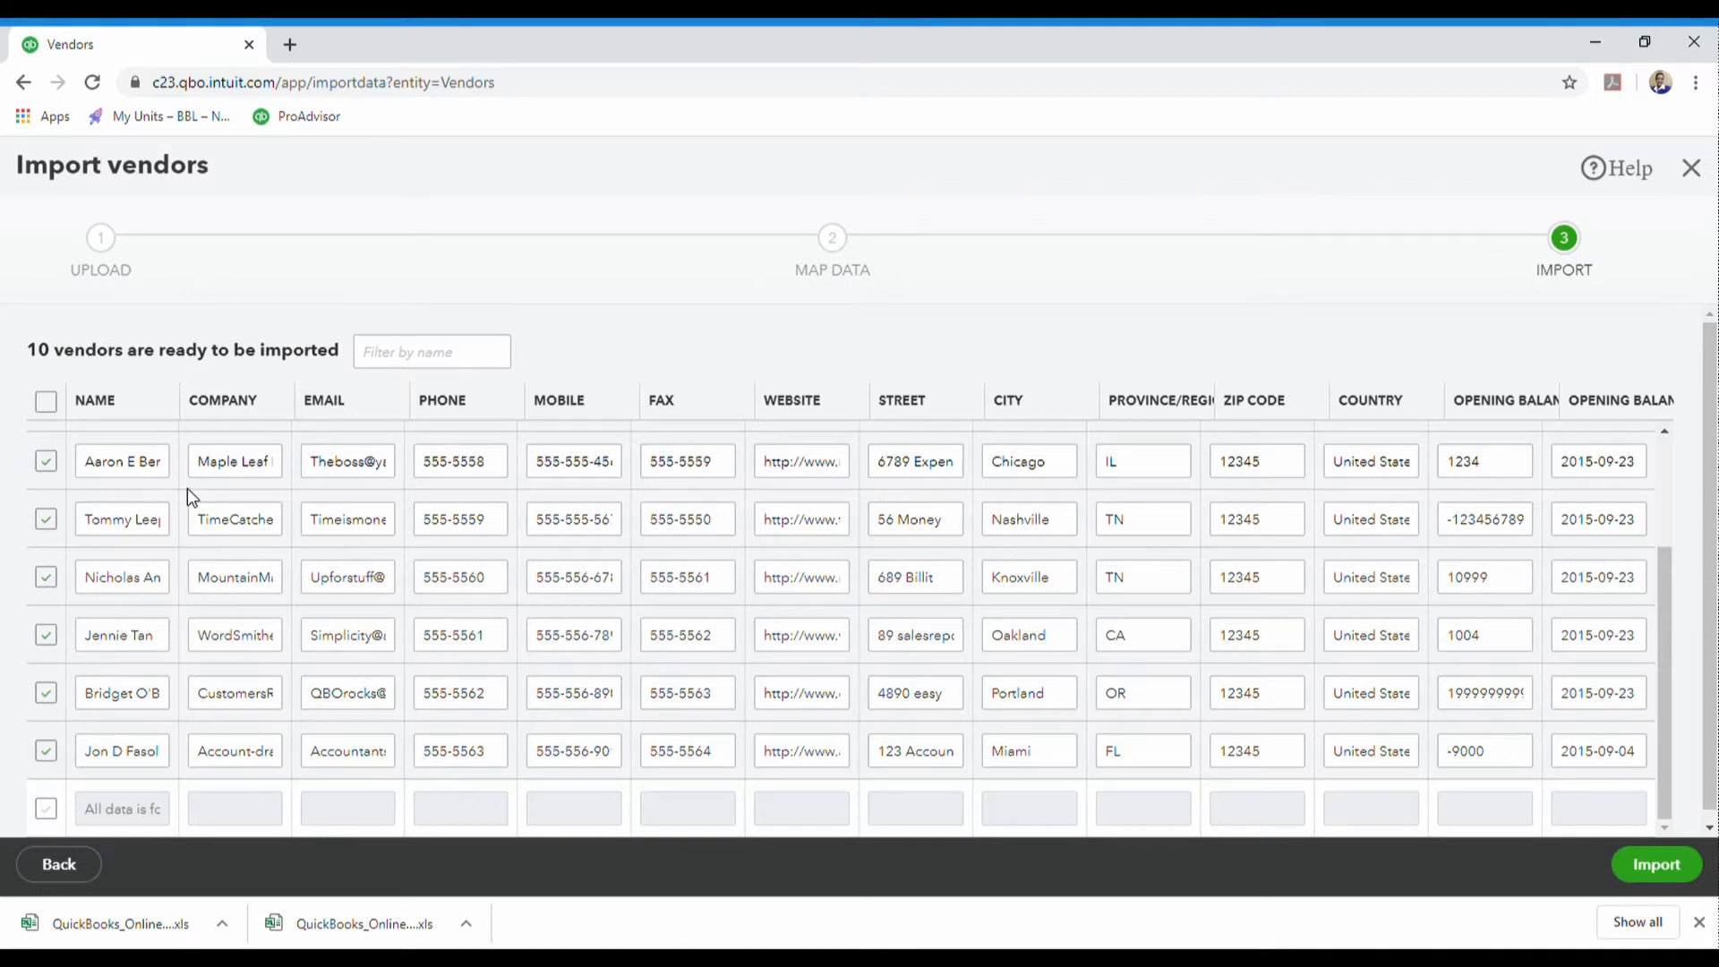
{"action": "scroll", "coordinate": [1338, 627], "scroll_direction": "up", "scroll_amount": 3}
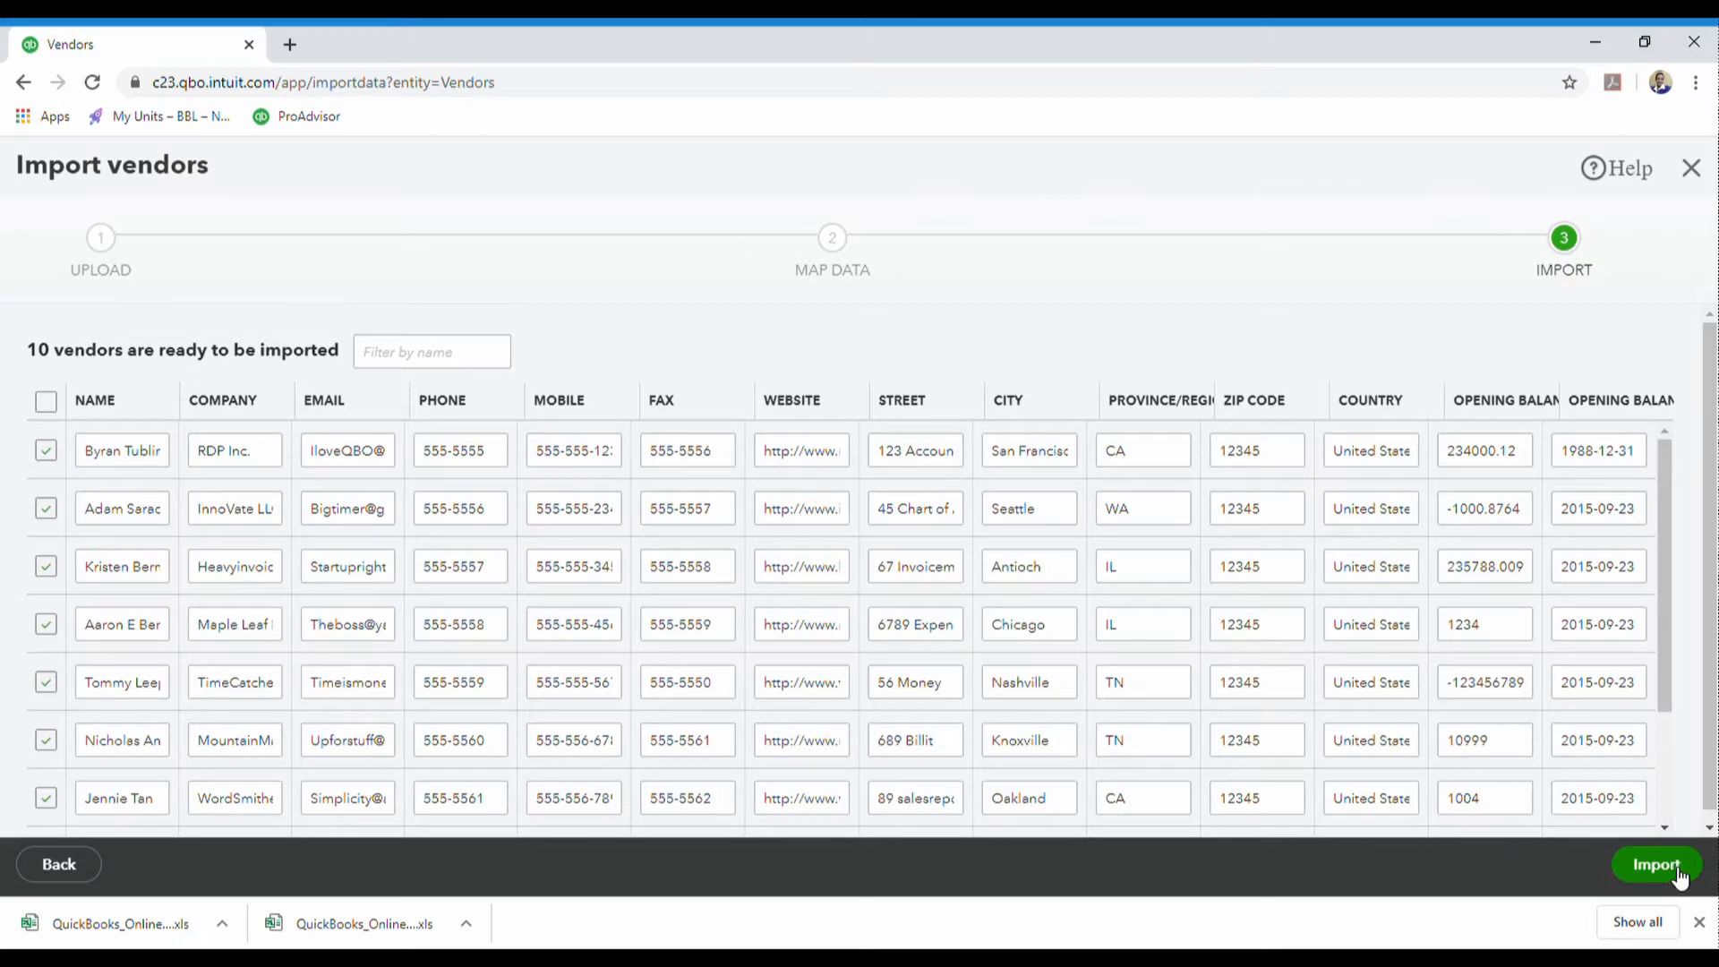
- Clear the Knoxville vendor's 10999 opening balance and import the checked vendors
{"action": "left_click", "coordinate": [1521, 740]}
{"action": "double_click", "coordinate": [1525, 741]}
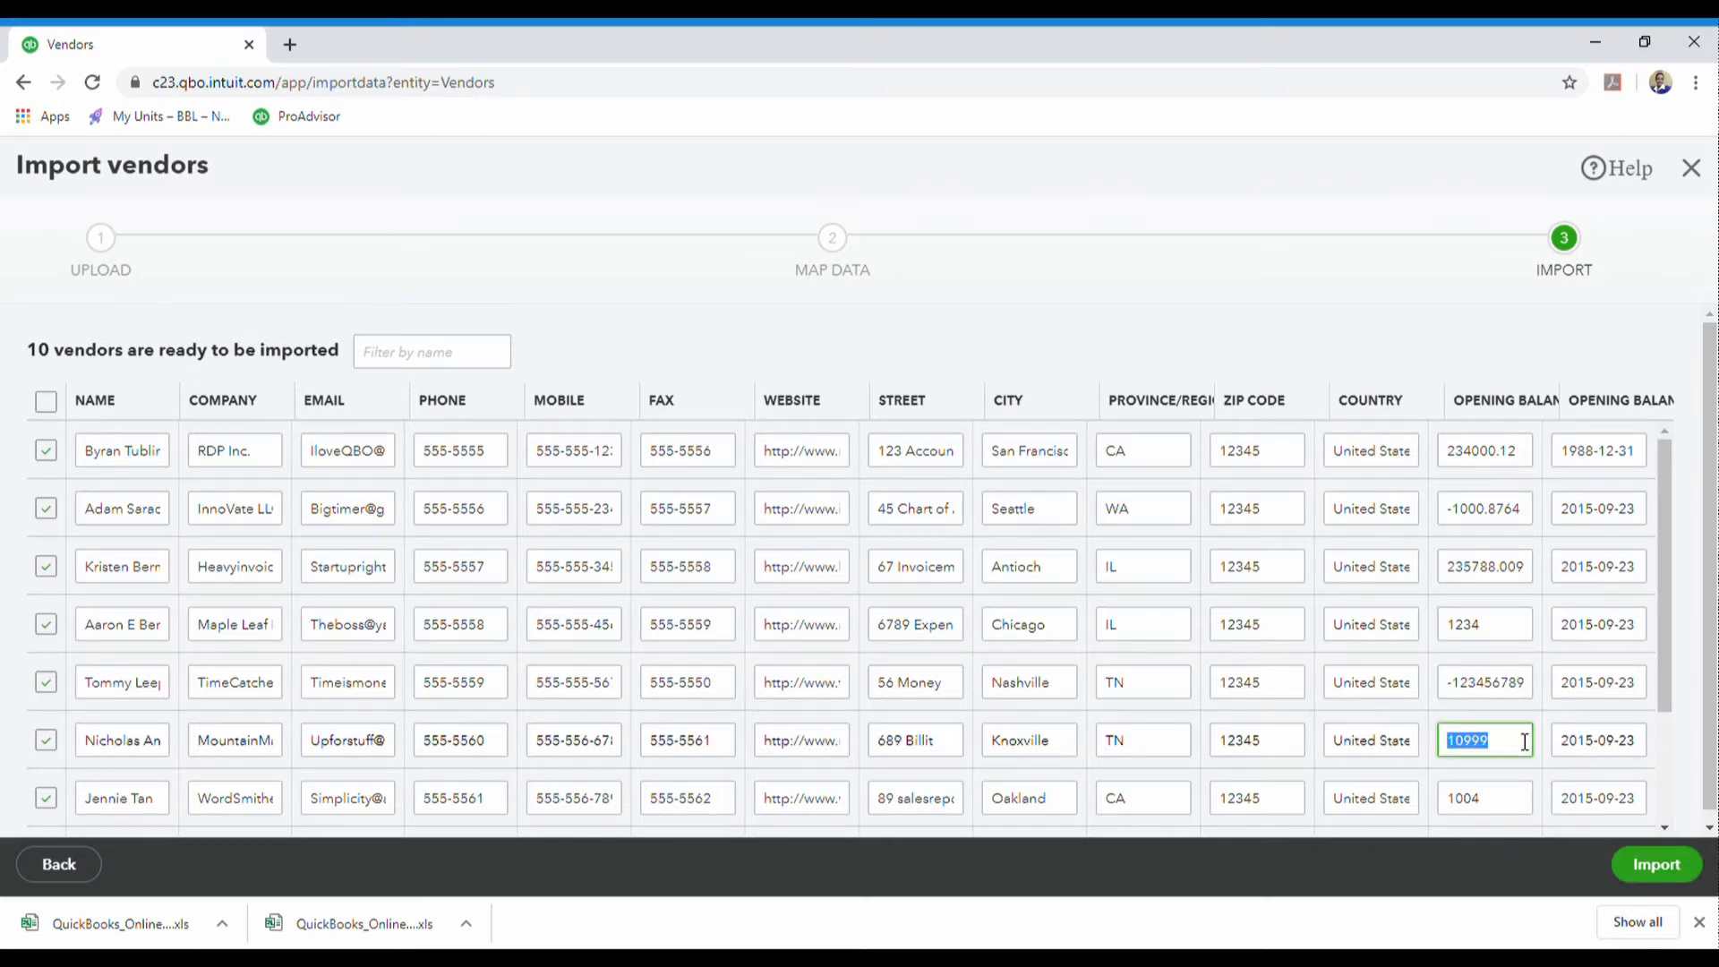
{"action": "key", "text": "BackSpace"}
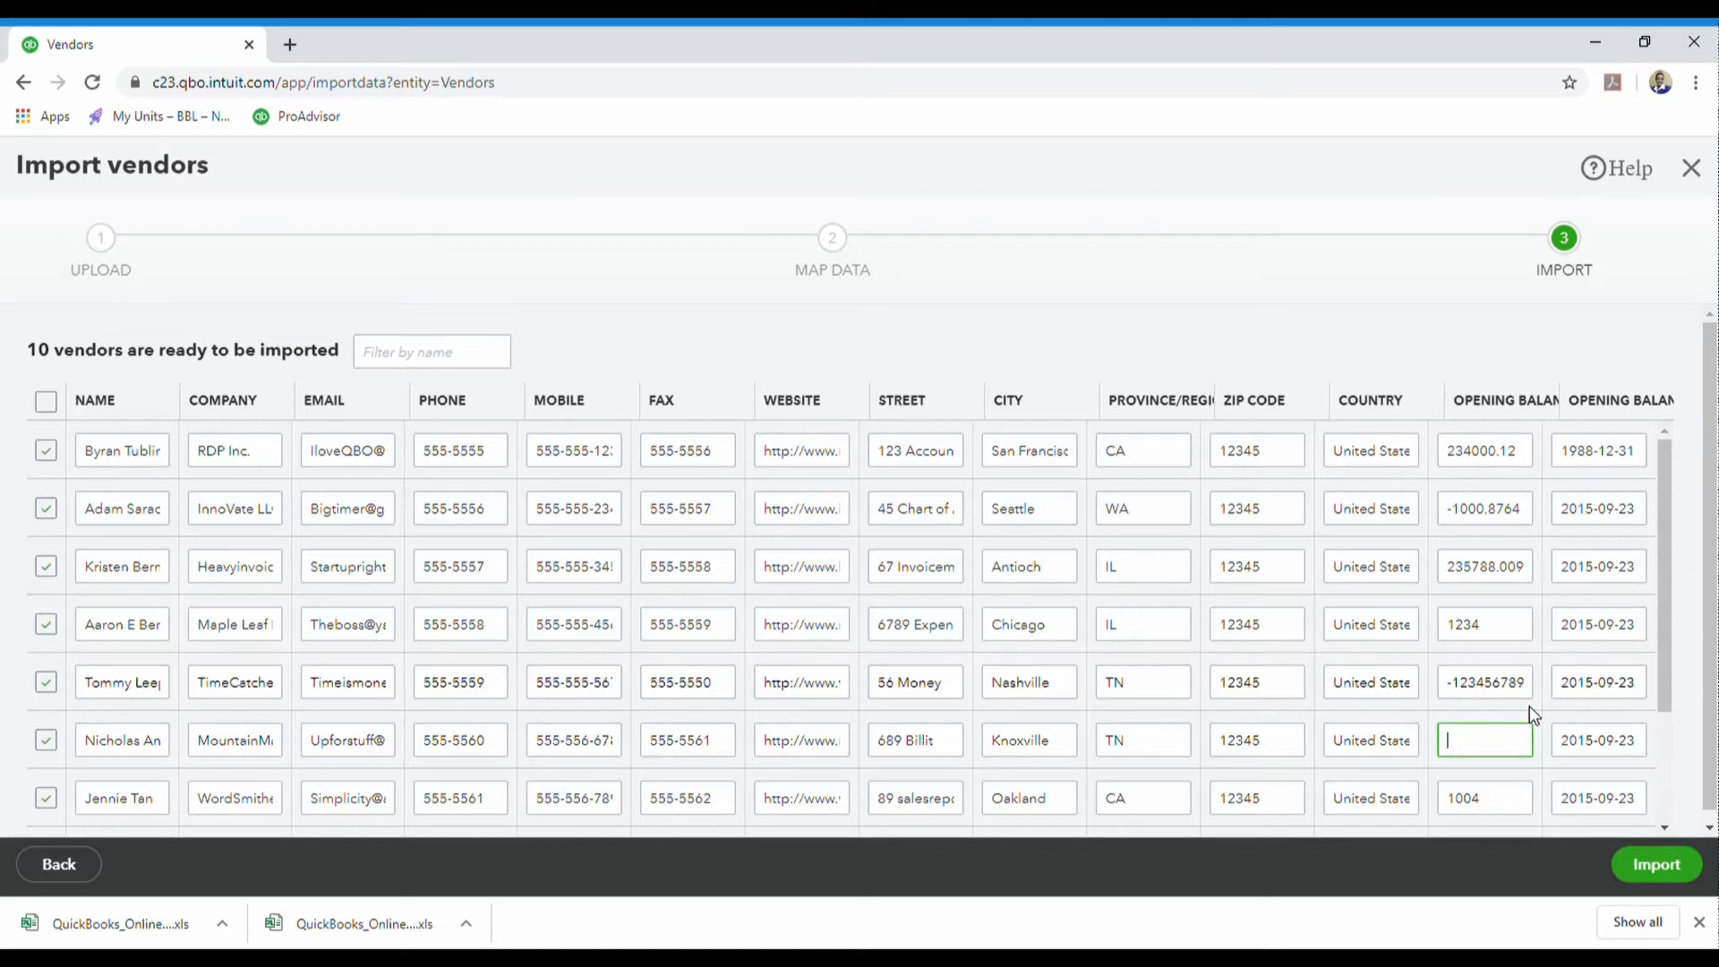
{"action": "left_click", "coordinate": [1340, 834]}
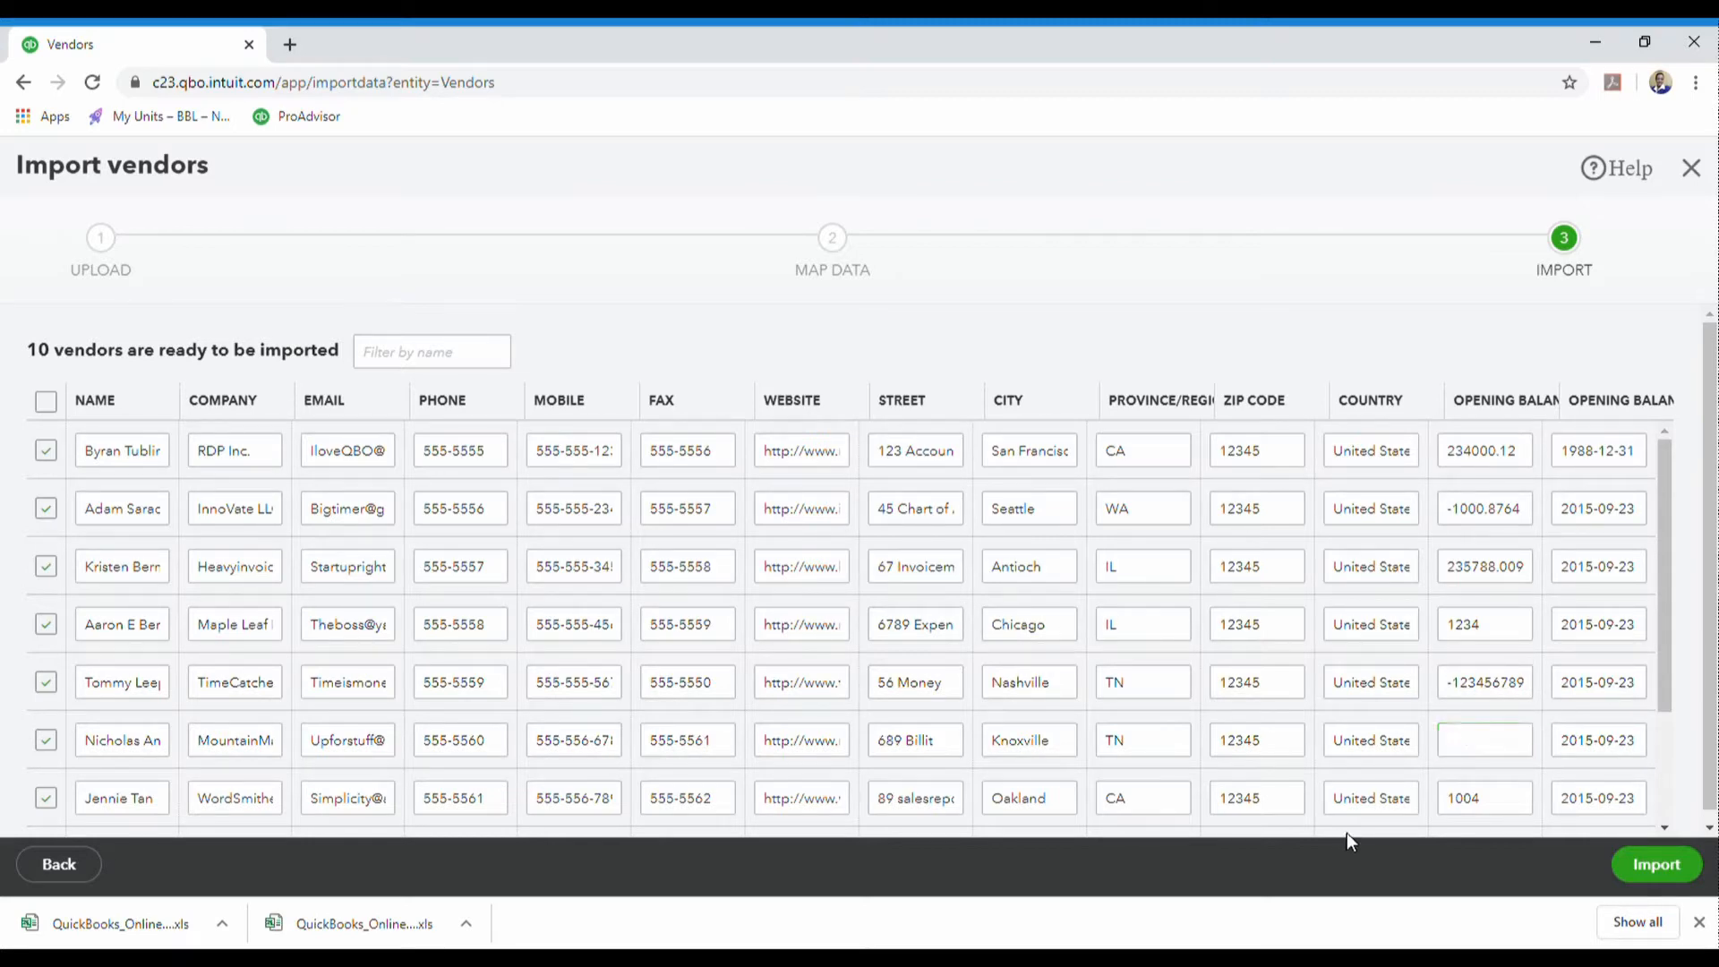
{"action": "left_click", "coordinate": [1661, 866]}
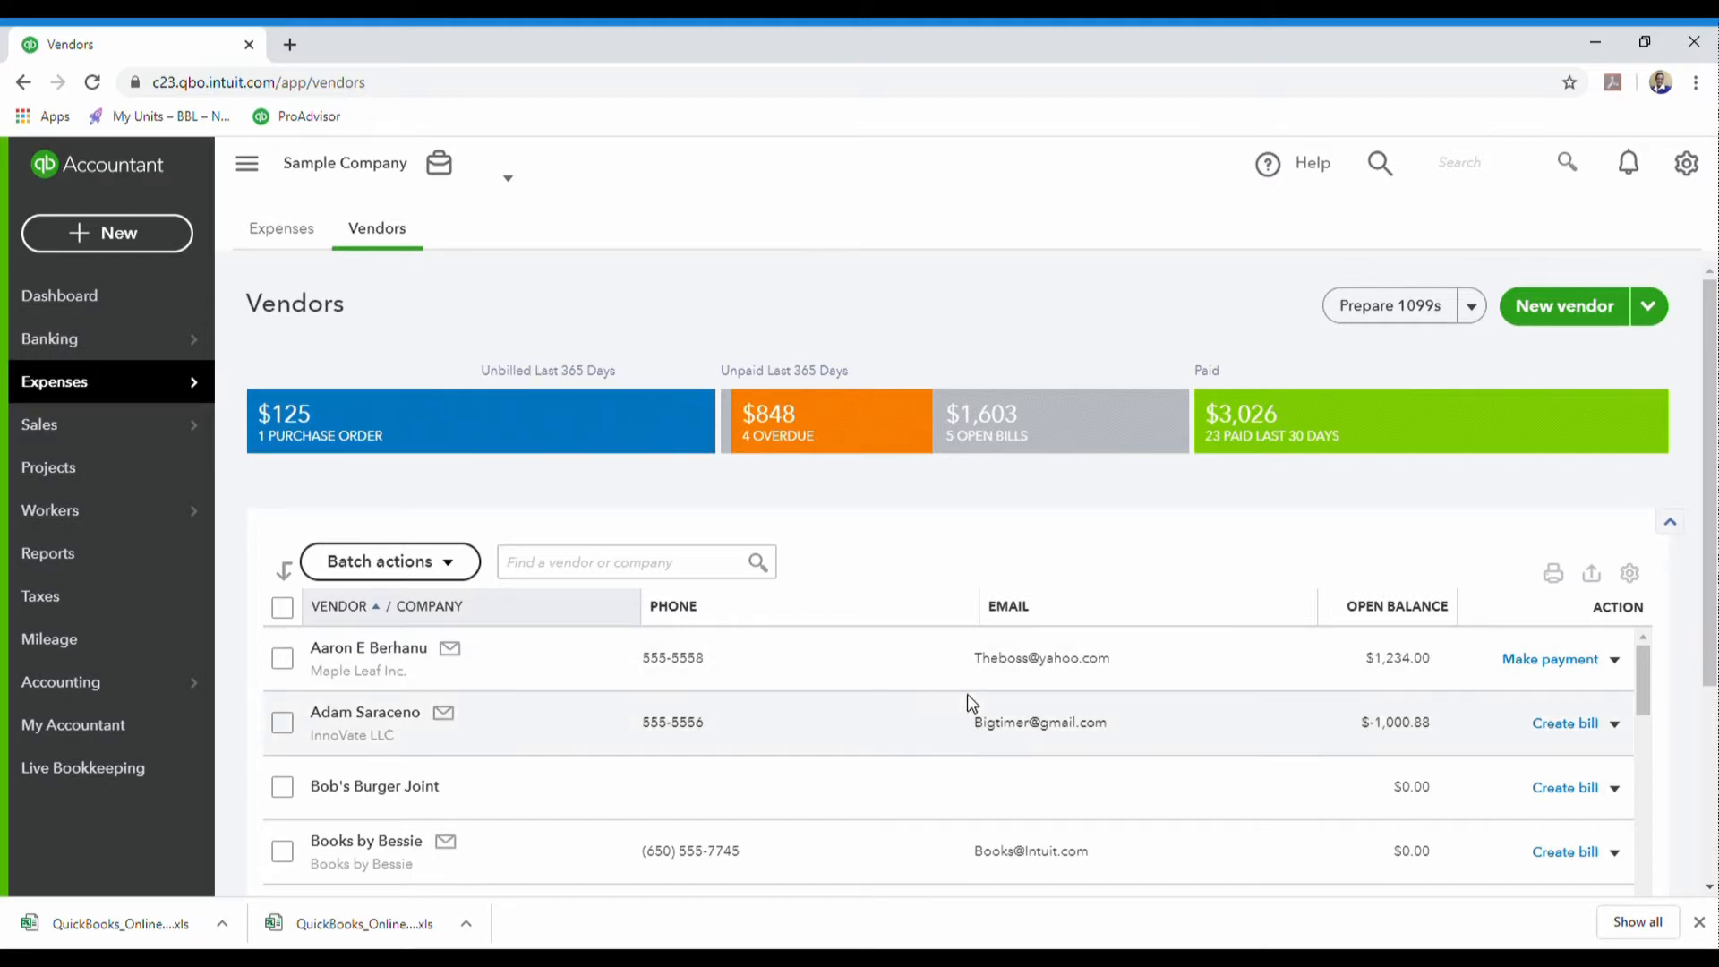
- Scroll through the Vendors list to check the newly imported vendors
{"action": "scroll", "coordinate": [968, 698], "scroll_direction": "down", "scroll_amount": 3}
{"action": "scroll", "coordinate": [967, 695], "scroll_direction": "down", "scroll_amount": 5}
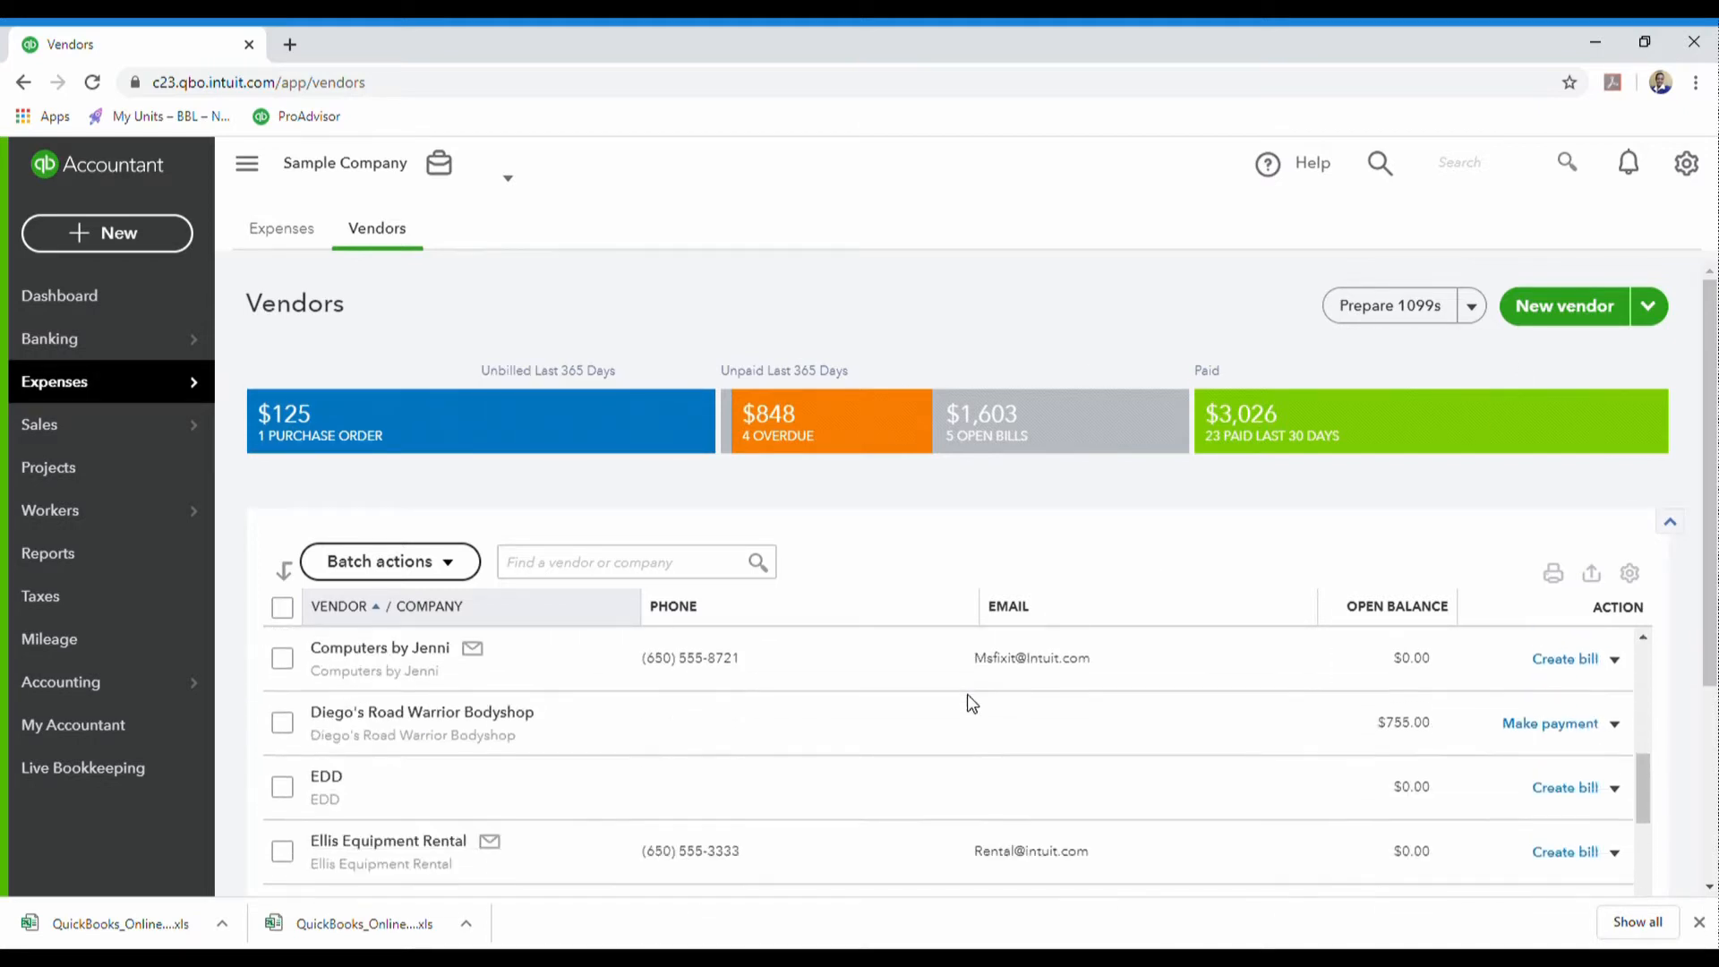
{"action": "scroll", "coordinate": [967, 697], "scroll_direction": "up", "scroll_amount": 10}
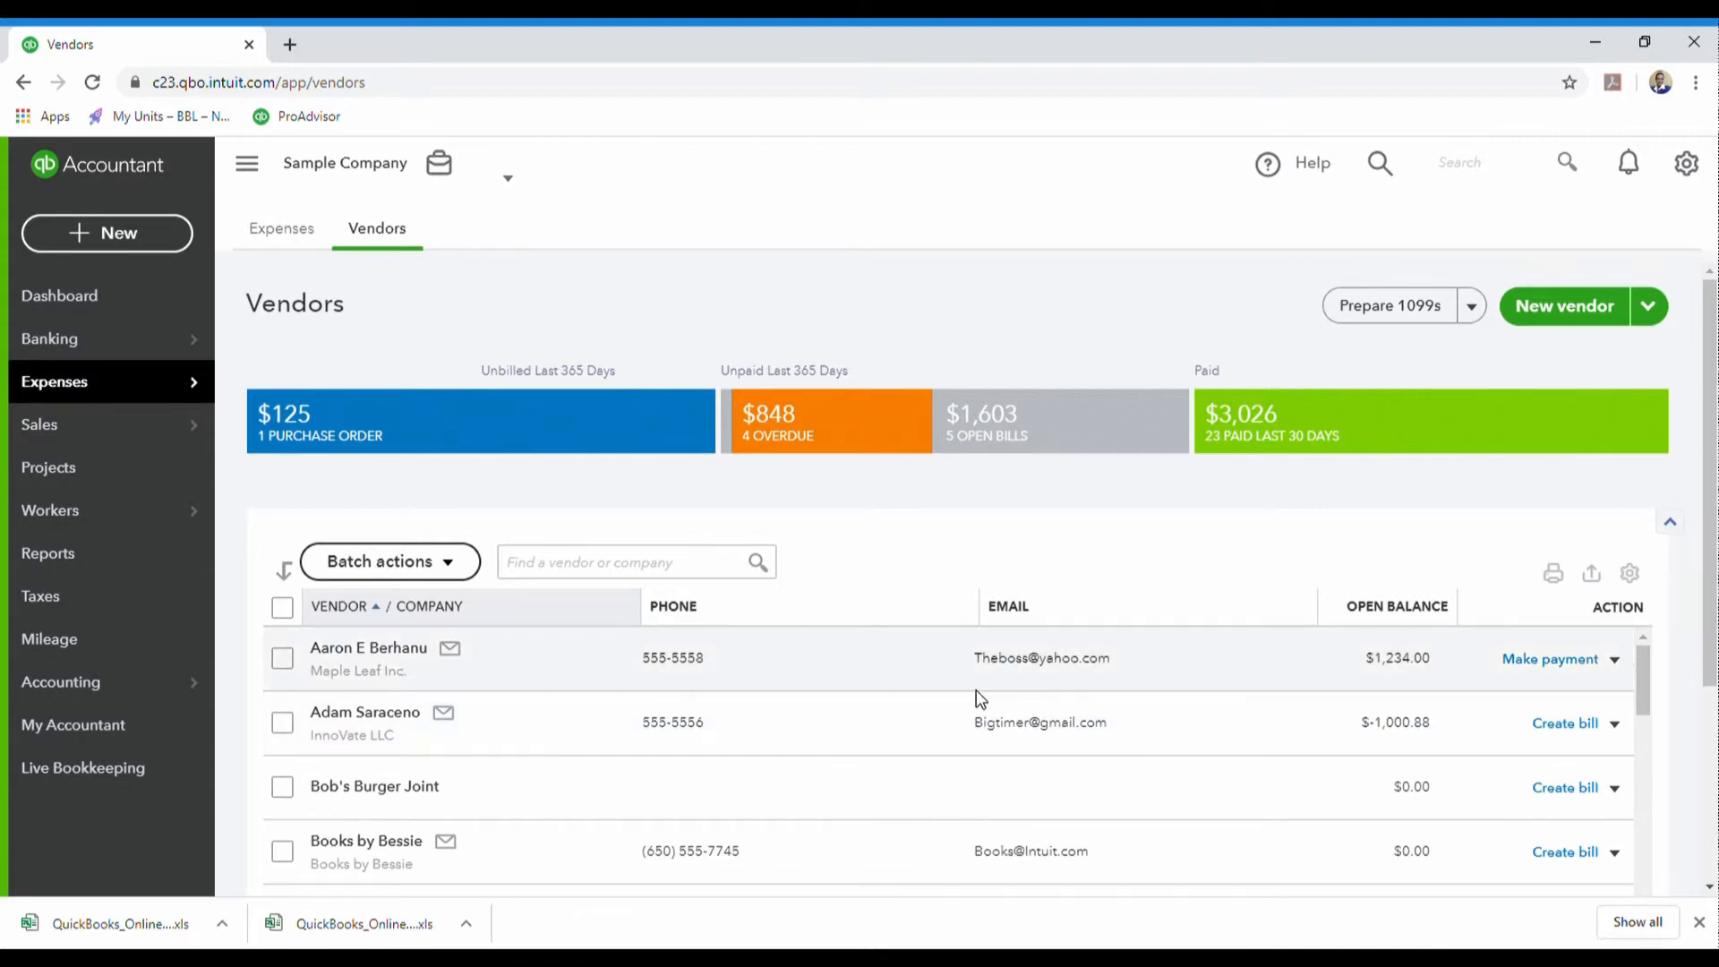
- Start a new vendor with company name MKV TRUCKING LLC
{"action": "left_click", "coordinate": [1558, 309]}
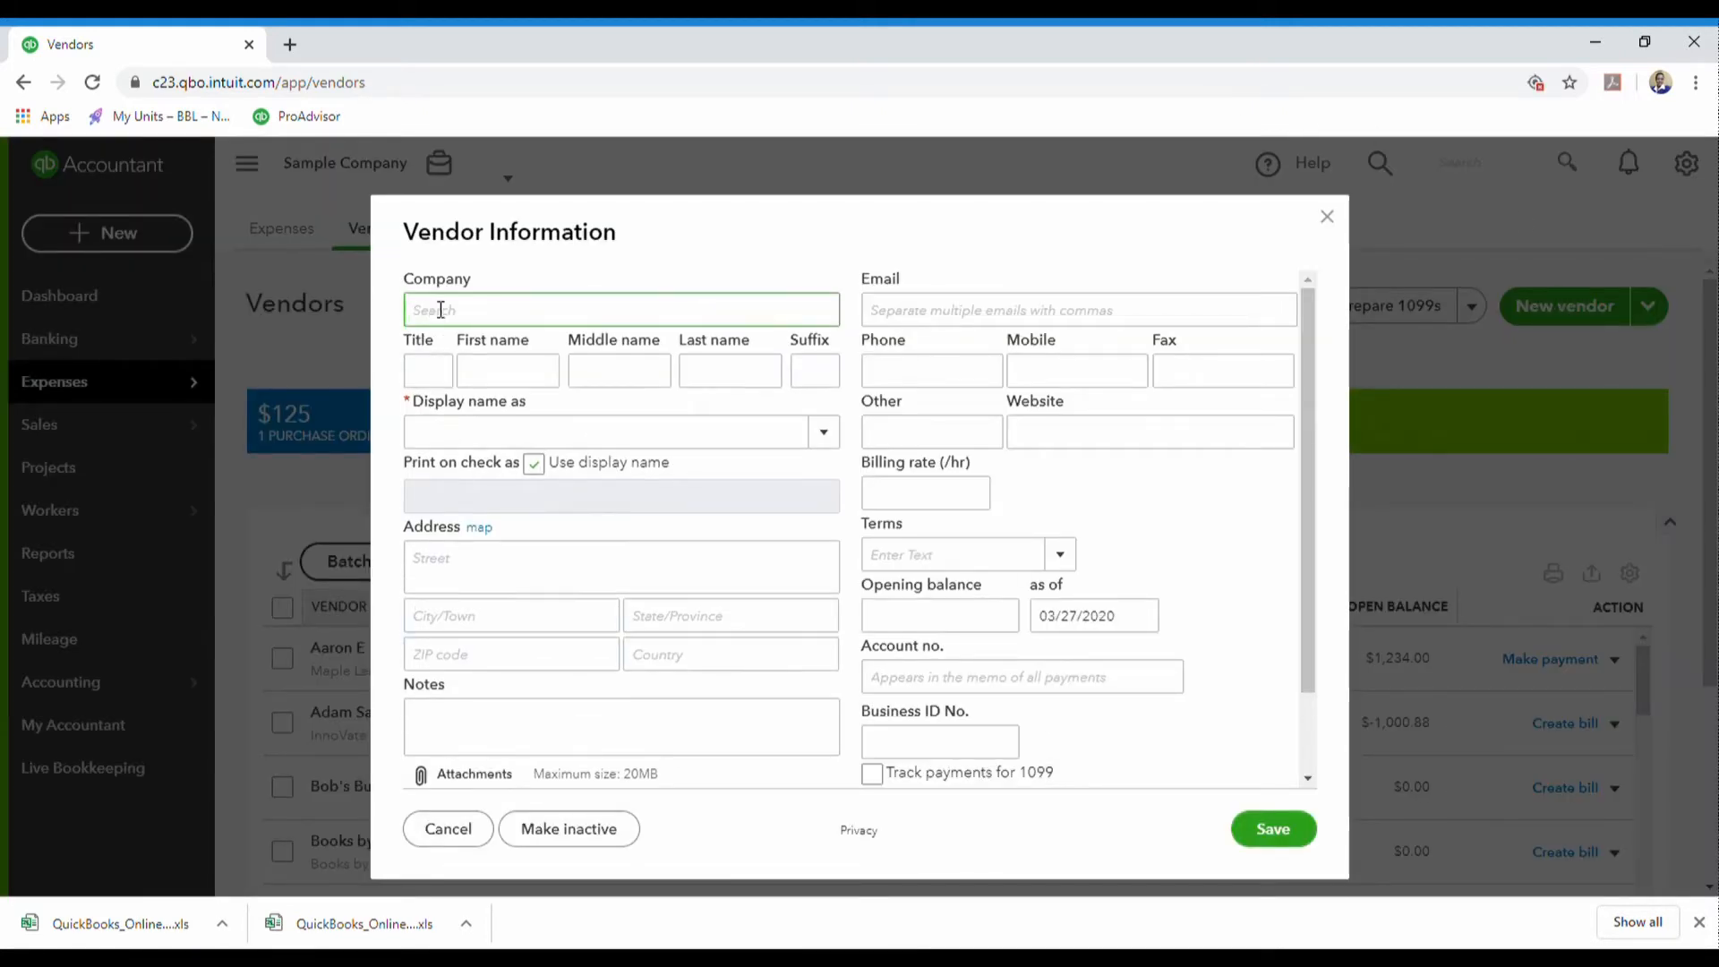
{"action": "left_click", "coordinate": [440, 312]}
{"action": "type", "text": "w"}
{"action": "key", "text": "BackSpace"}
{"action": "type", "text": "MK"}
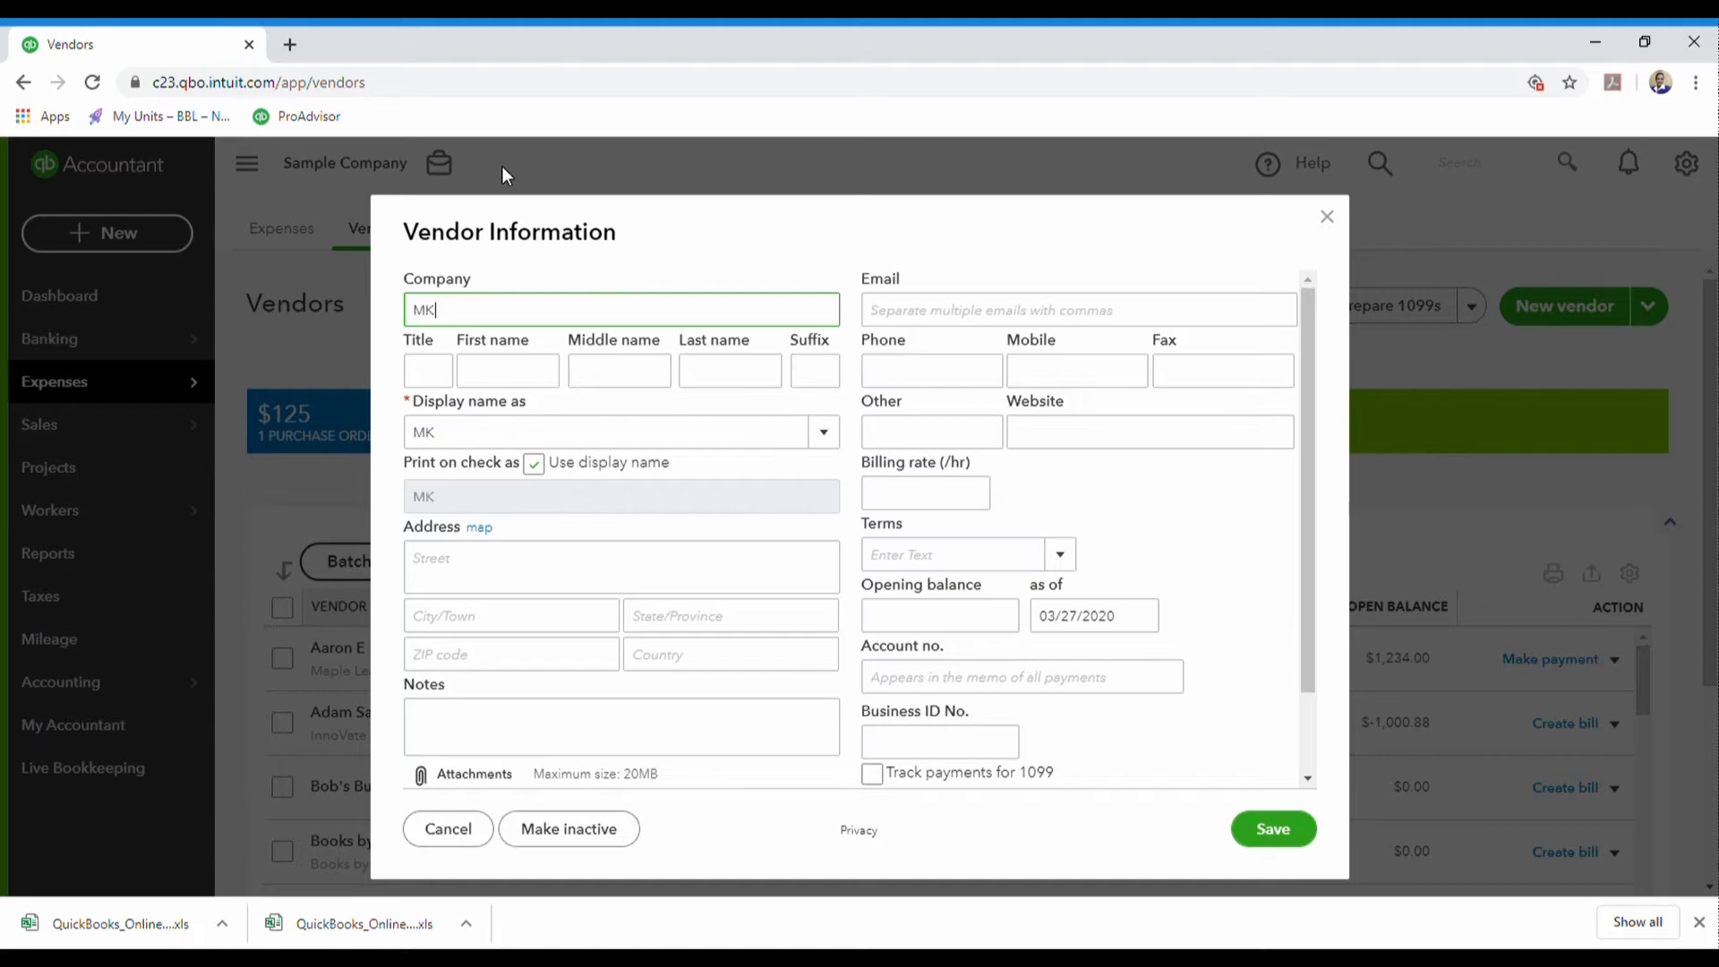
{"action": "type", "text": "V"}
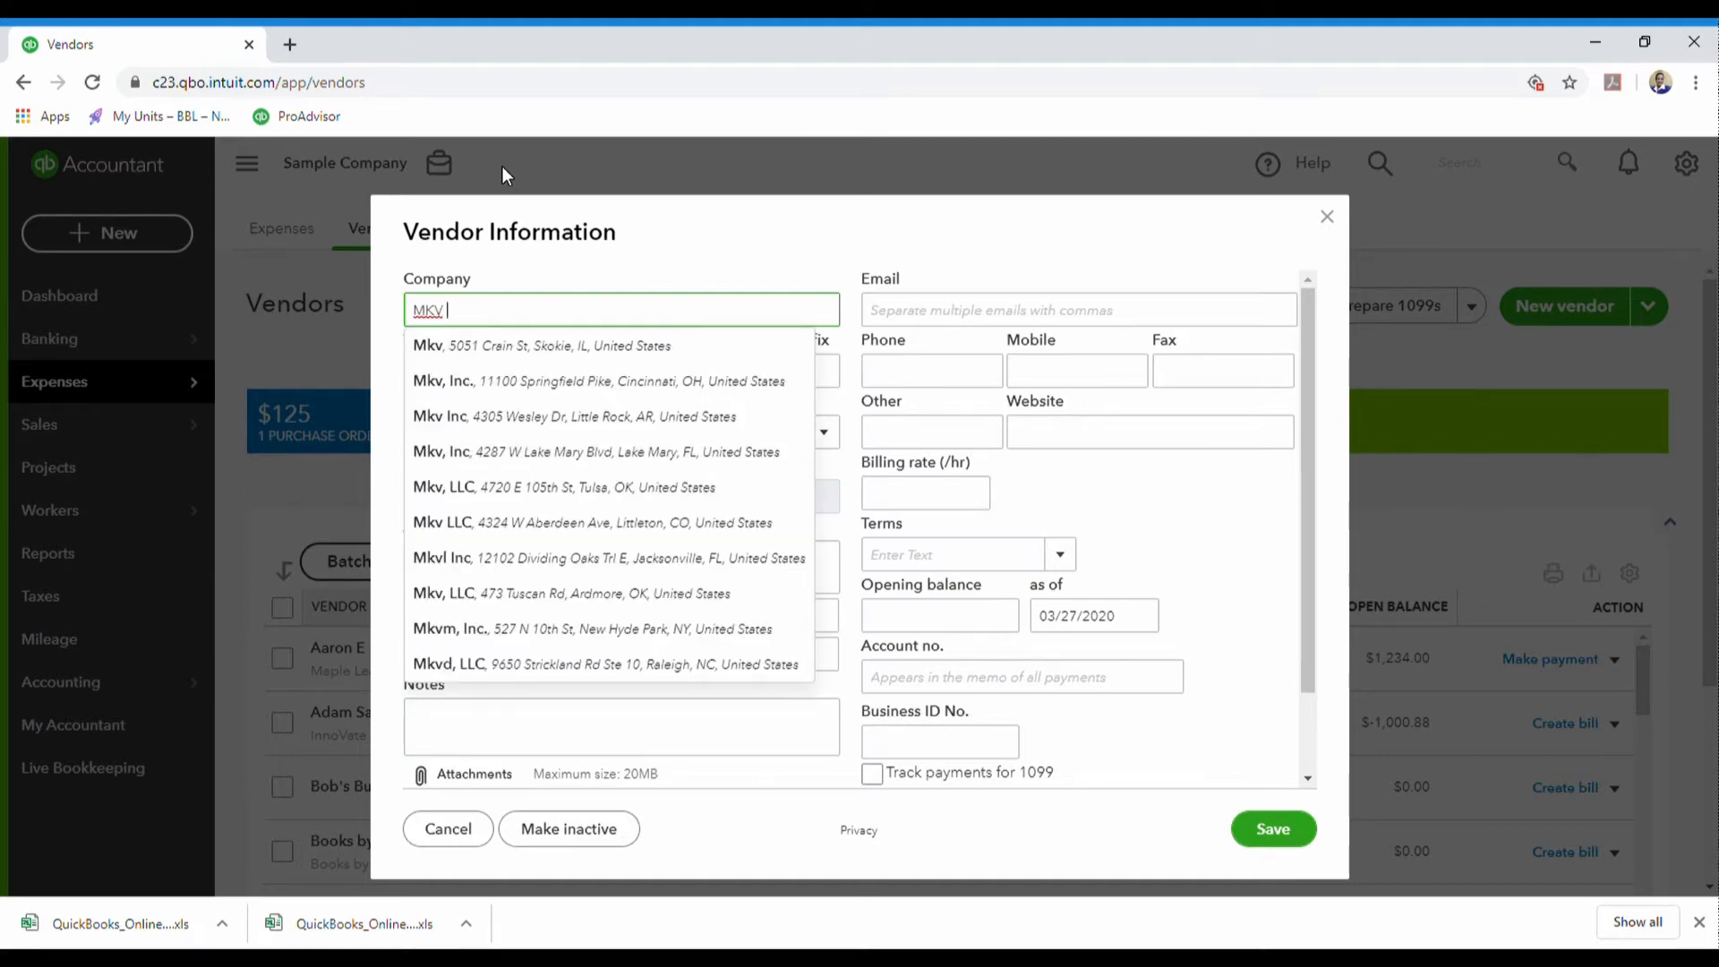
{"action": "type", "text": " TRCU"}
{"action": "key", "text": "BackSpace"}
{"action": "key", "text": "BackSpace"}
{"action": "type", "text": "UCKING"}
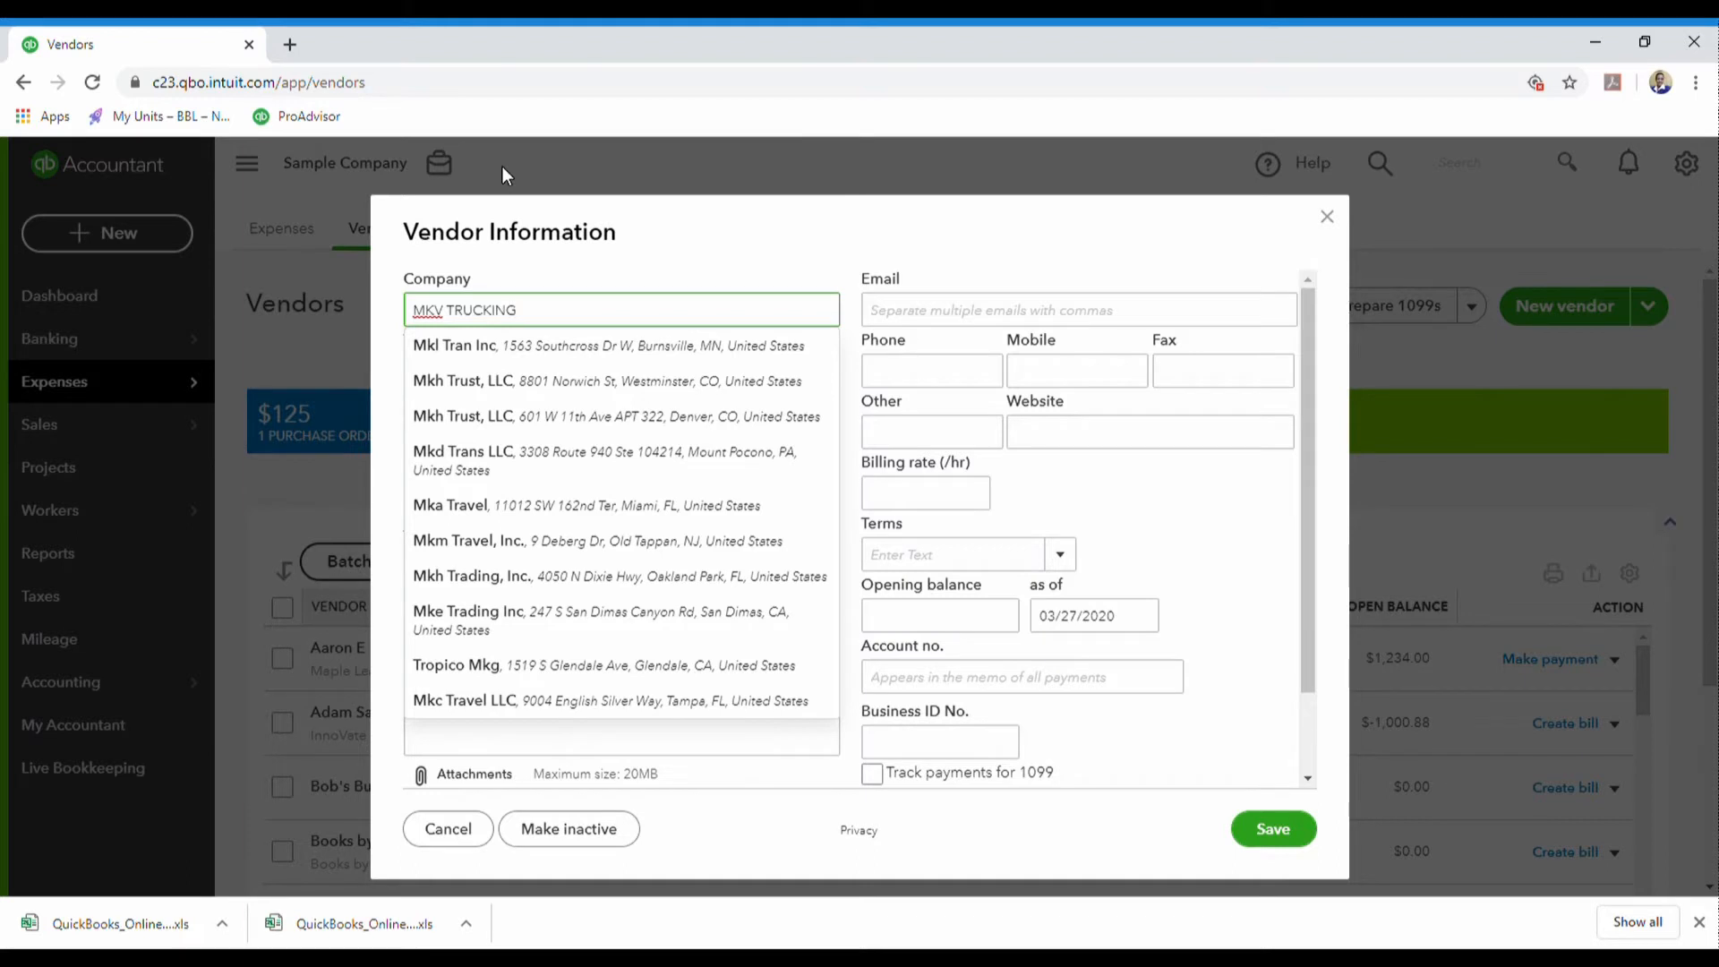
{"action": "type", "text": " LLC"}
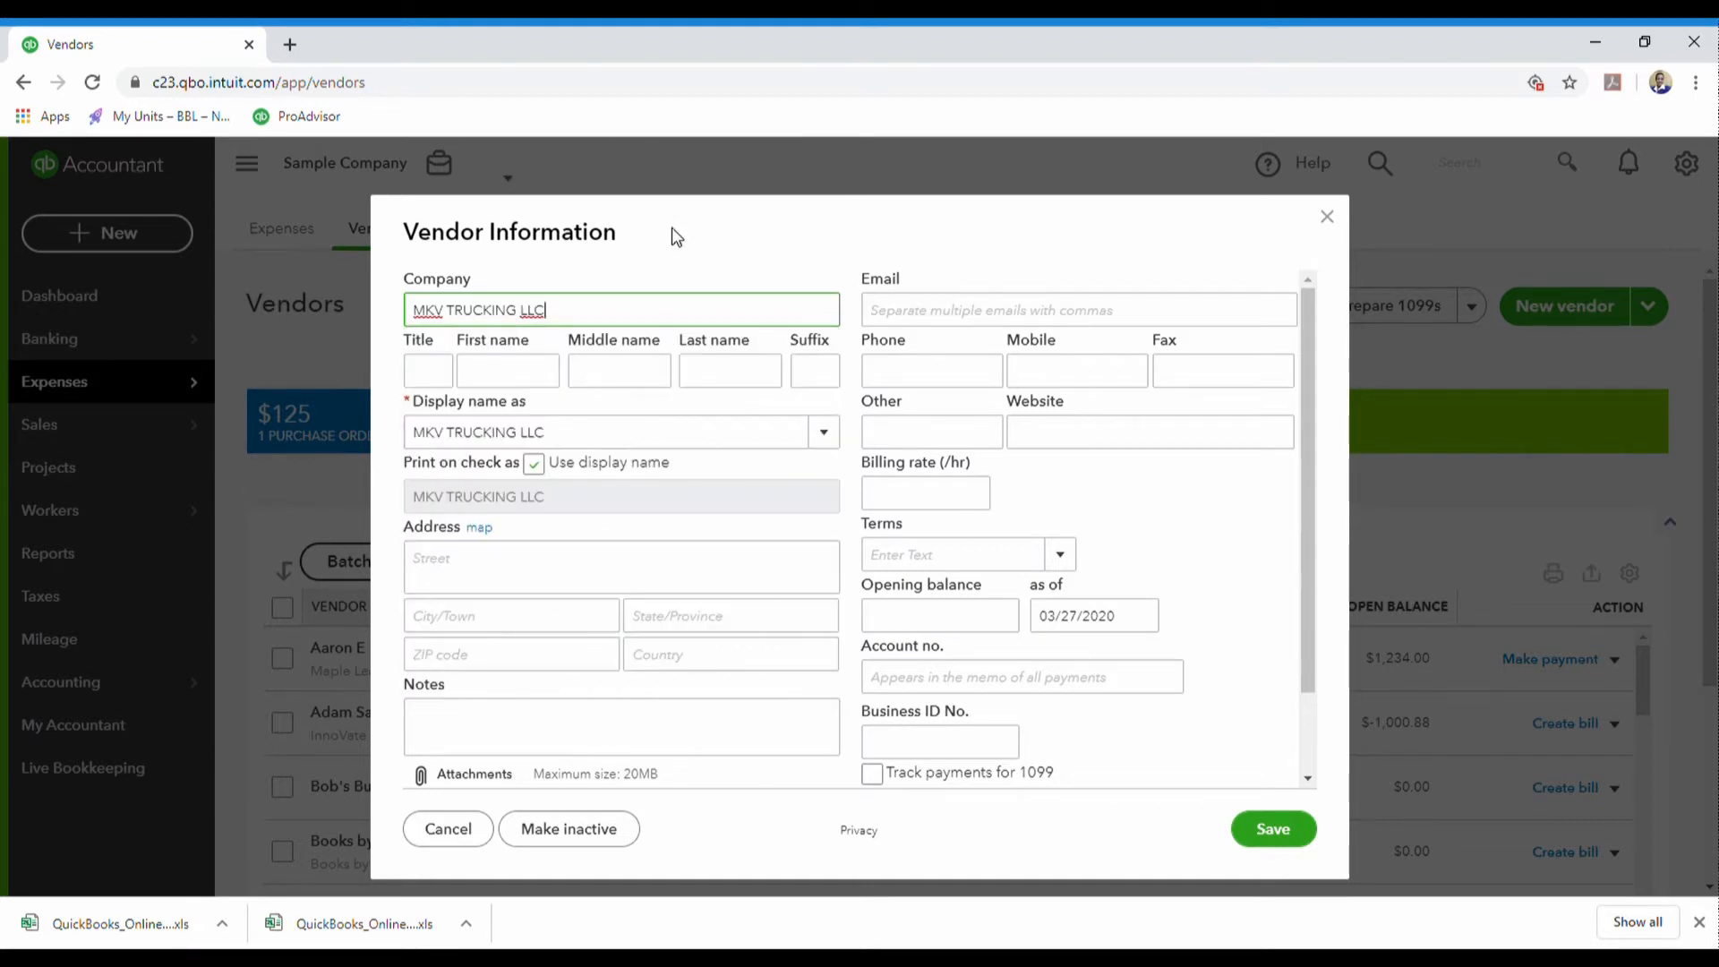
- Enter the contact's first and last name and set display name to MKV TRUCKING LLC
{"action": "left_click", "coordinate": [503, 369]}
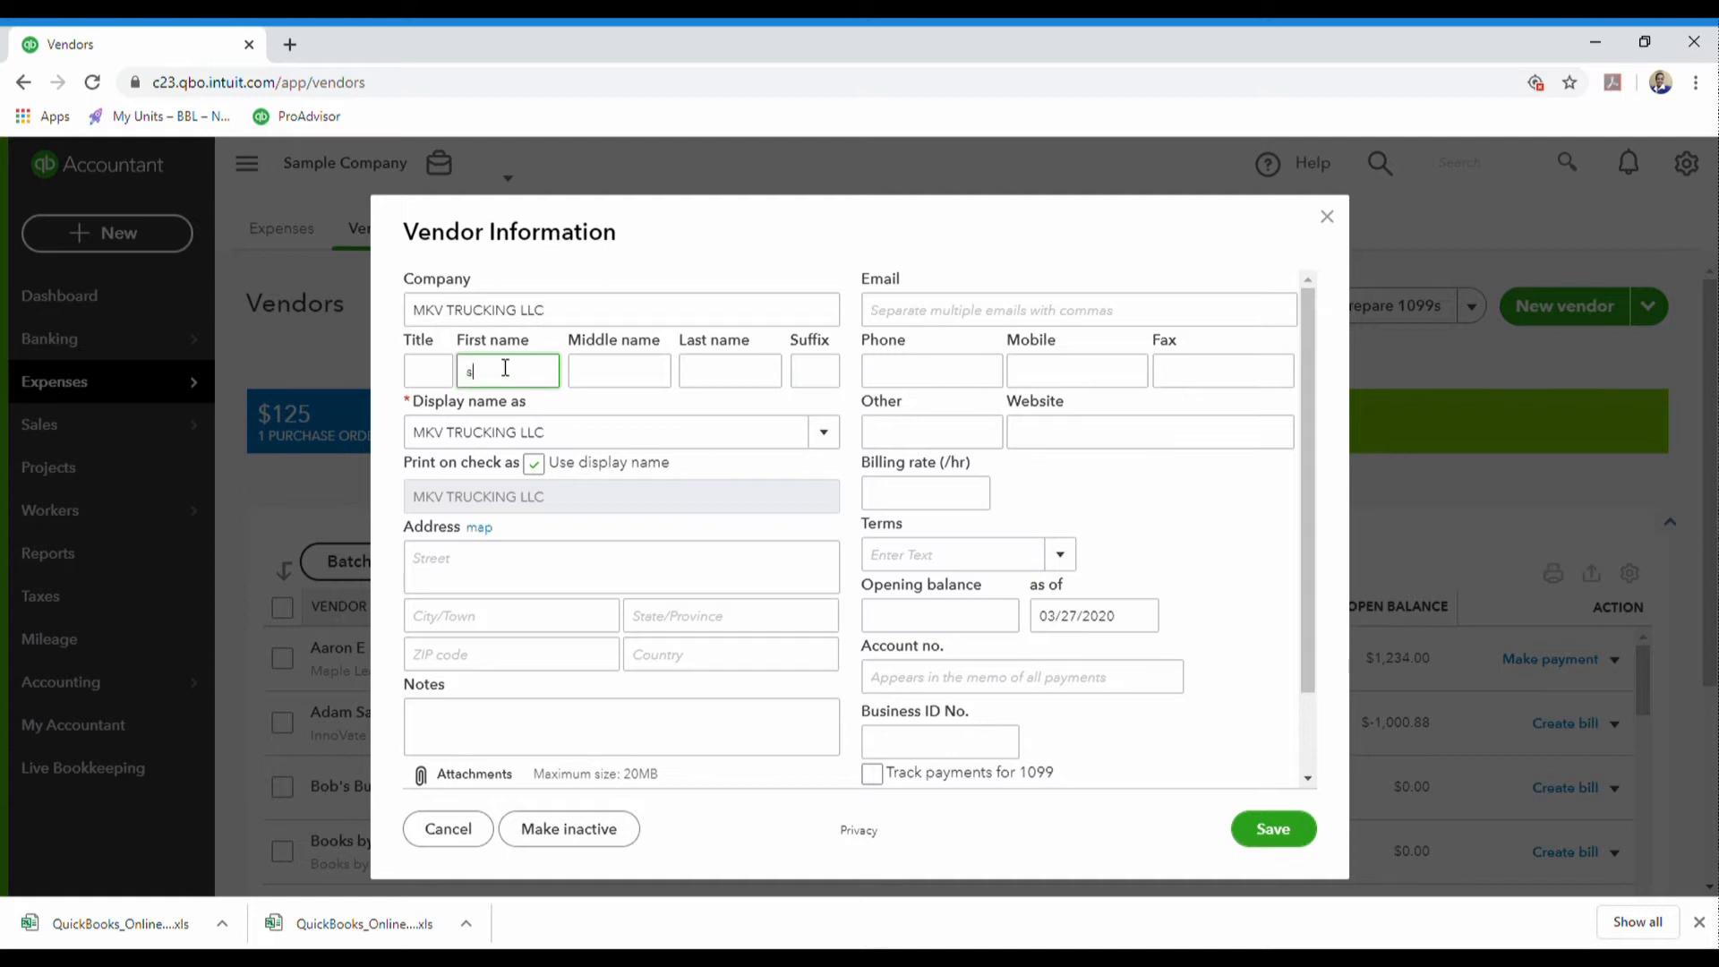
{"action": "type", "text": "s"}
{"action": "key", "text": "BackSpace"}
{"action": "key", "text": "Tab"}
{"action": "key", "text": "Tab"}
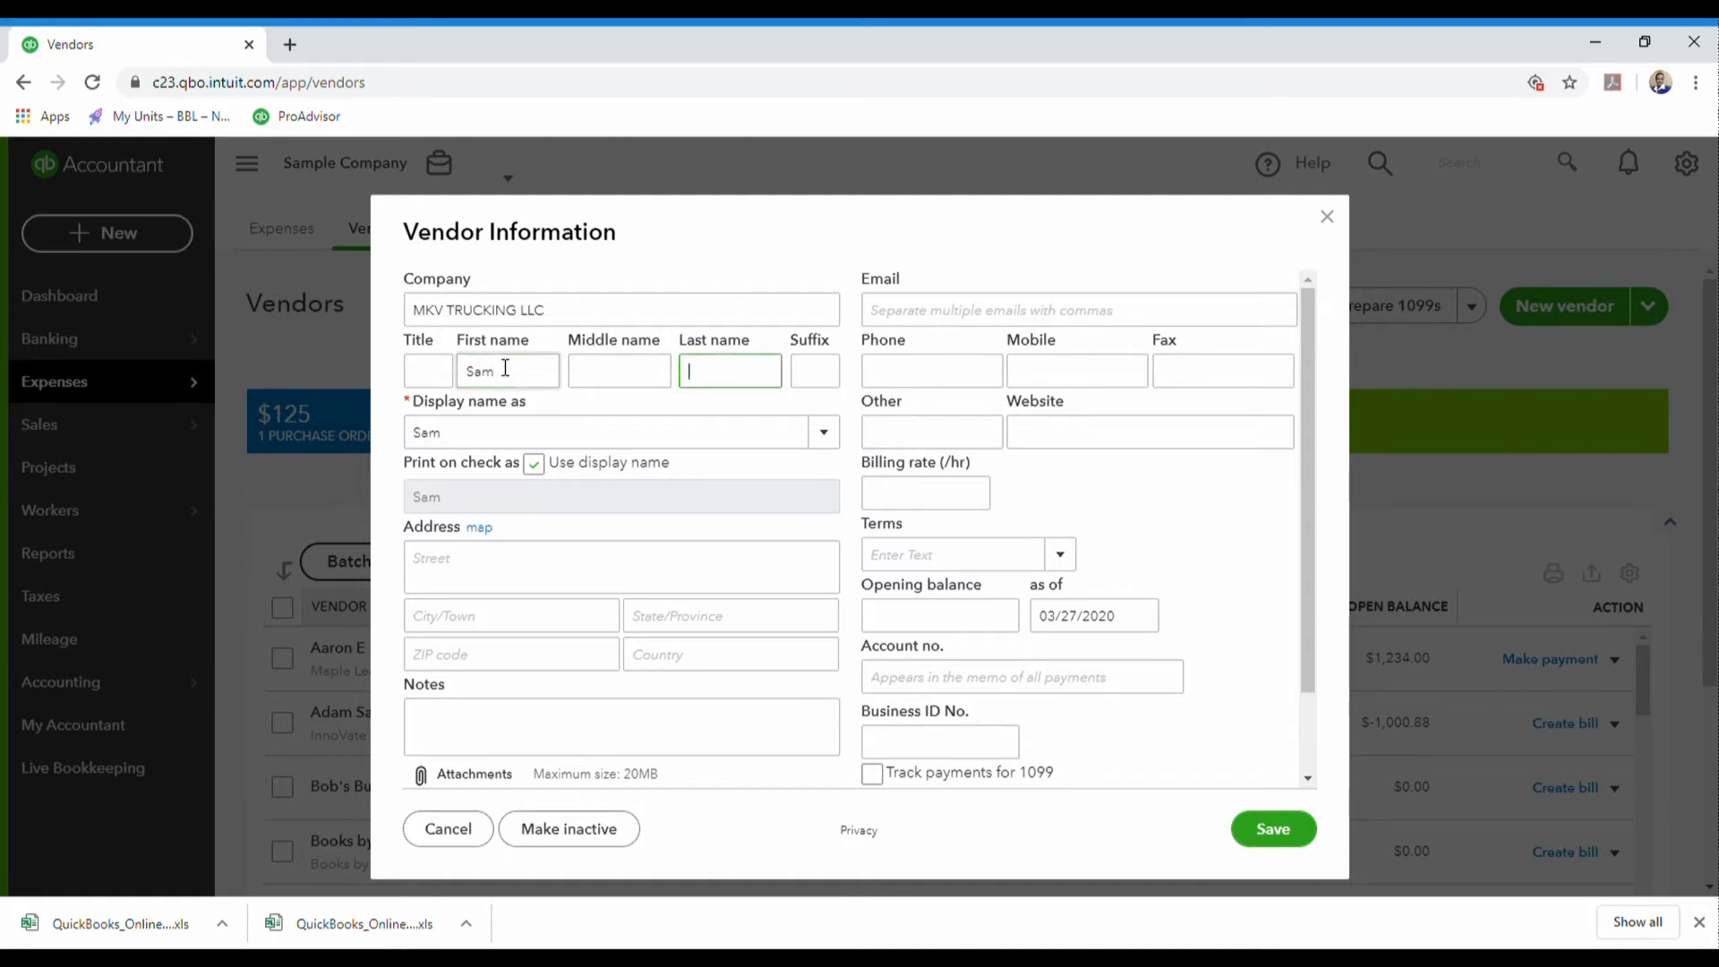
{"action": "left_click", "coordinate": [839, 443]}
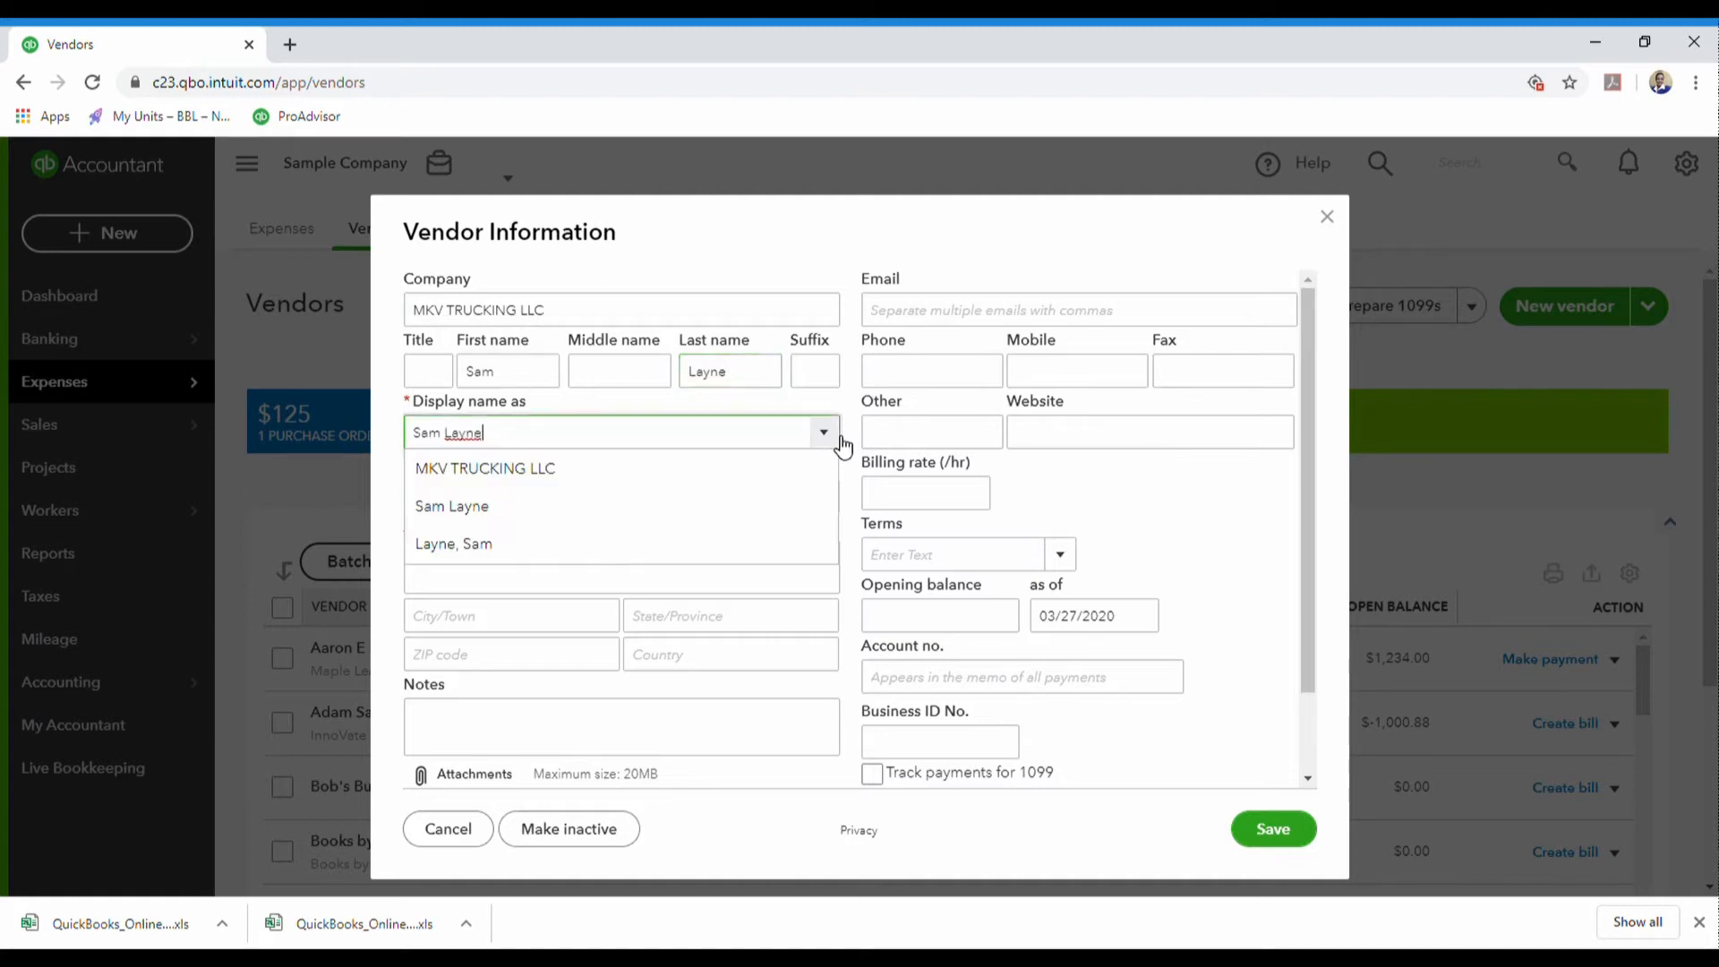
{"action": "left_click", "coordinate": [542, 475]}
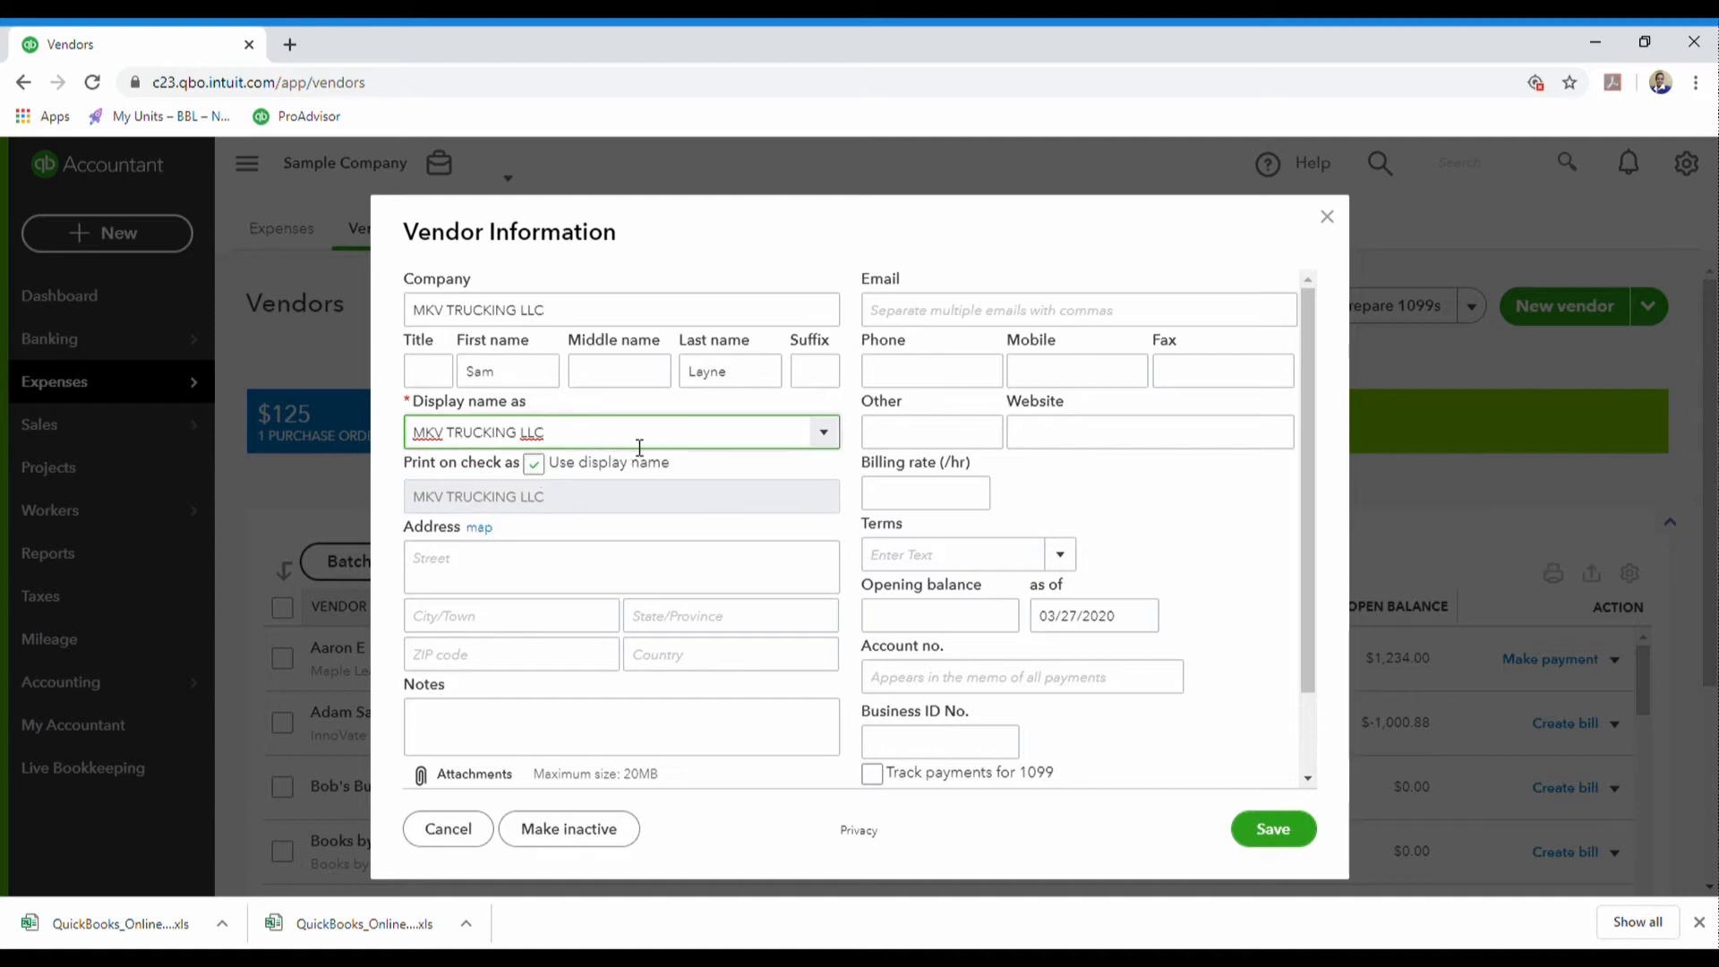
- Enter the contact's e-mail address on the vendor form
{"action": "left_click", "coordinate": [537, 564]}
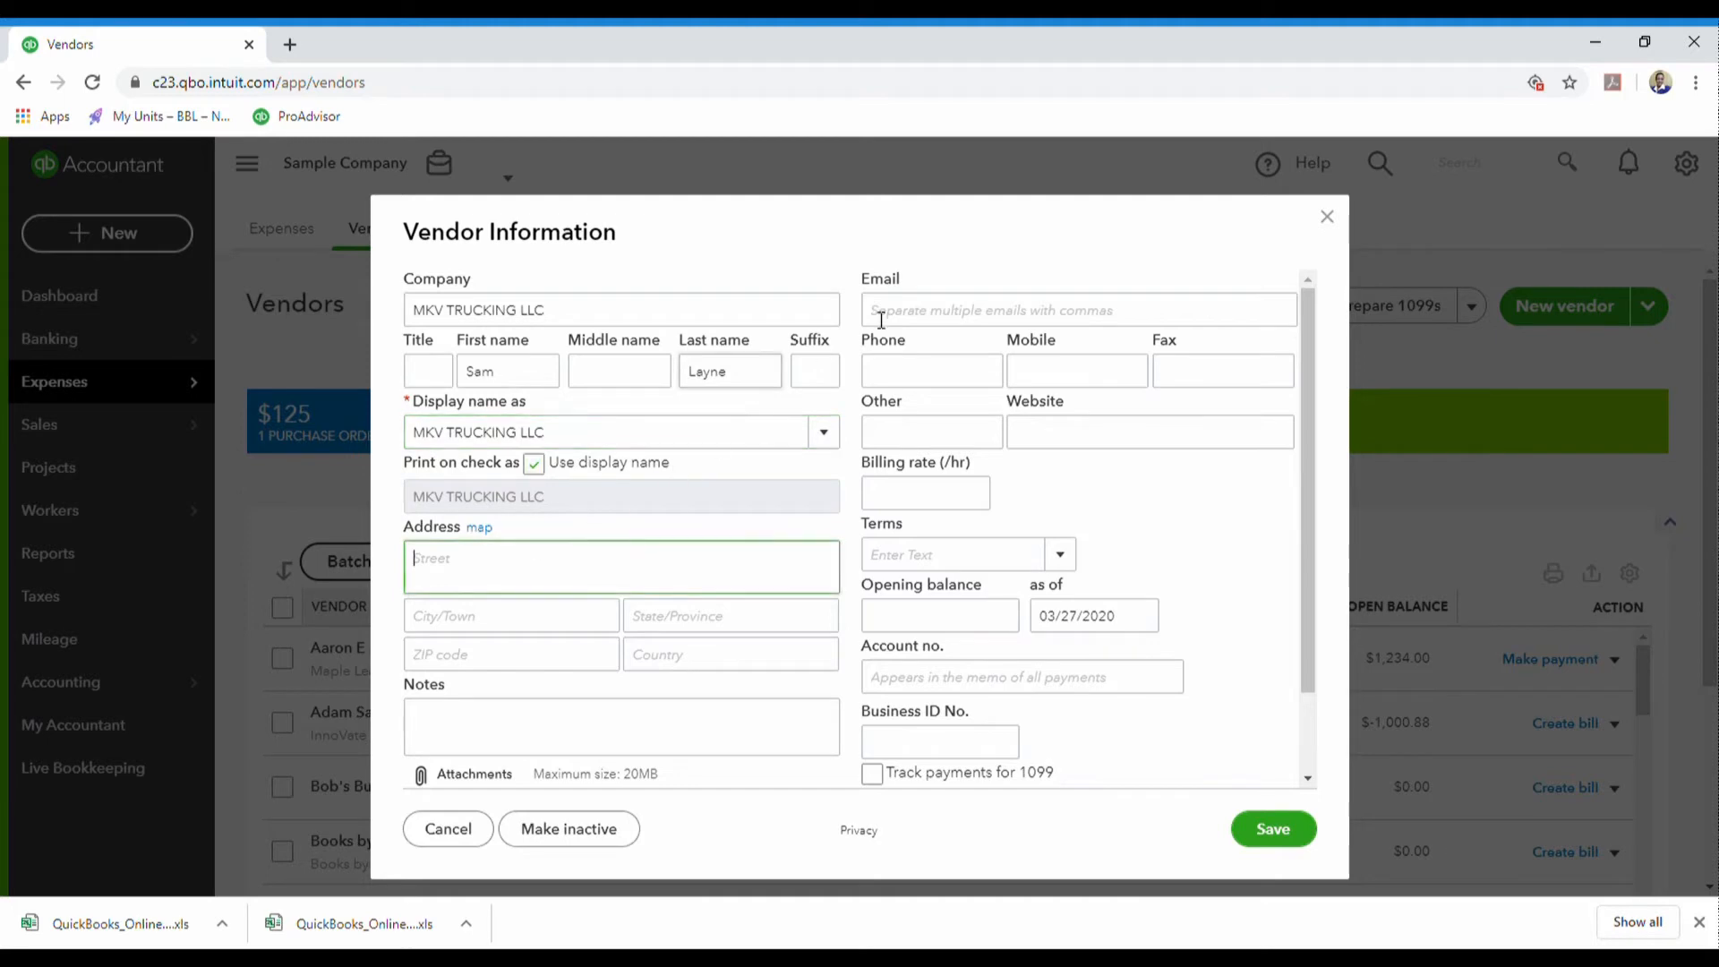
{"action": "left_click", "coordinate": [993, 320]}
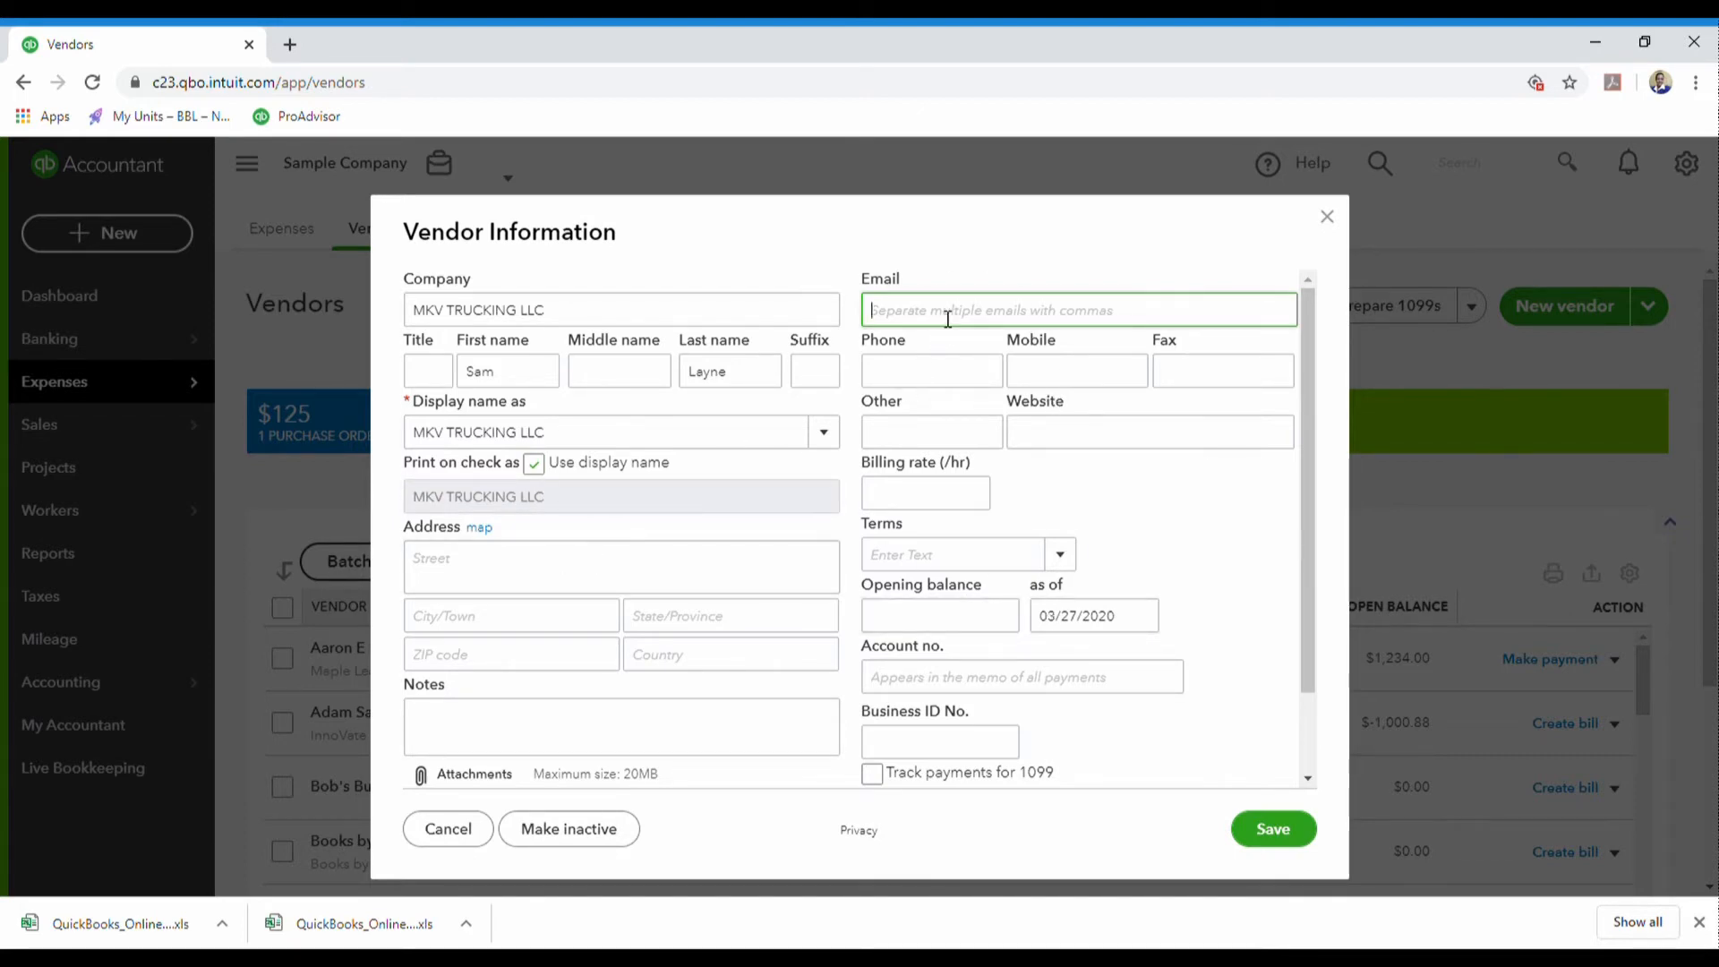
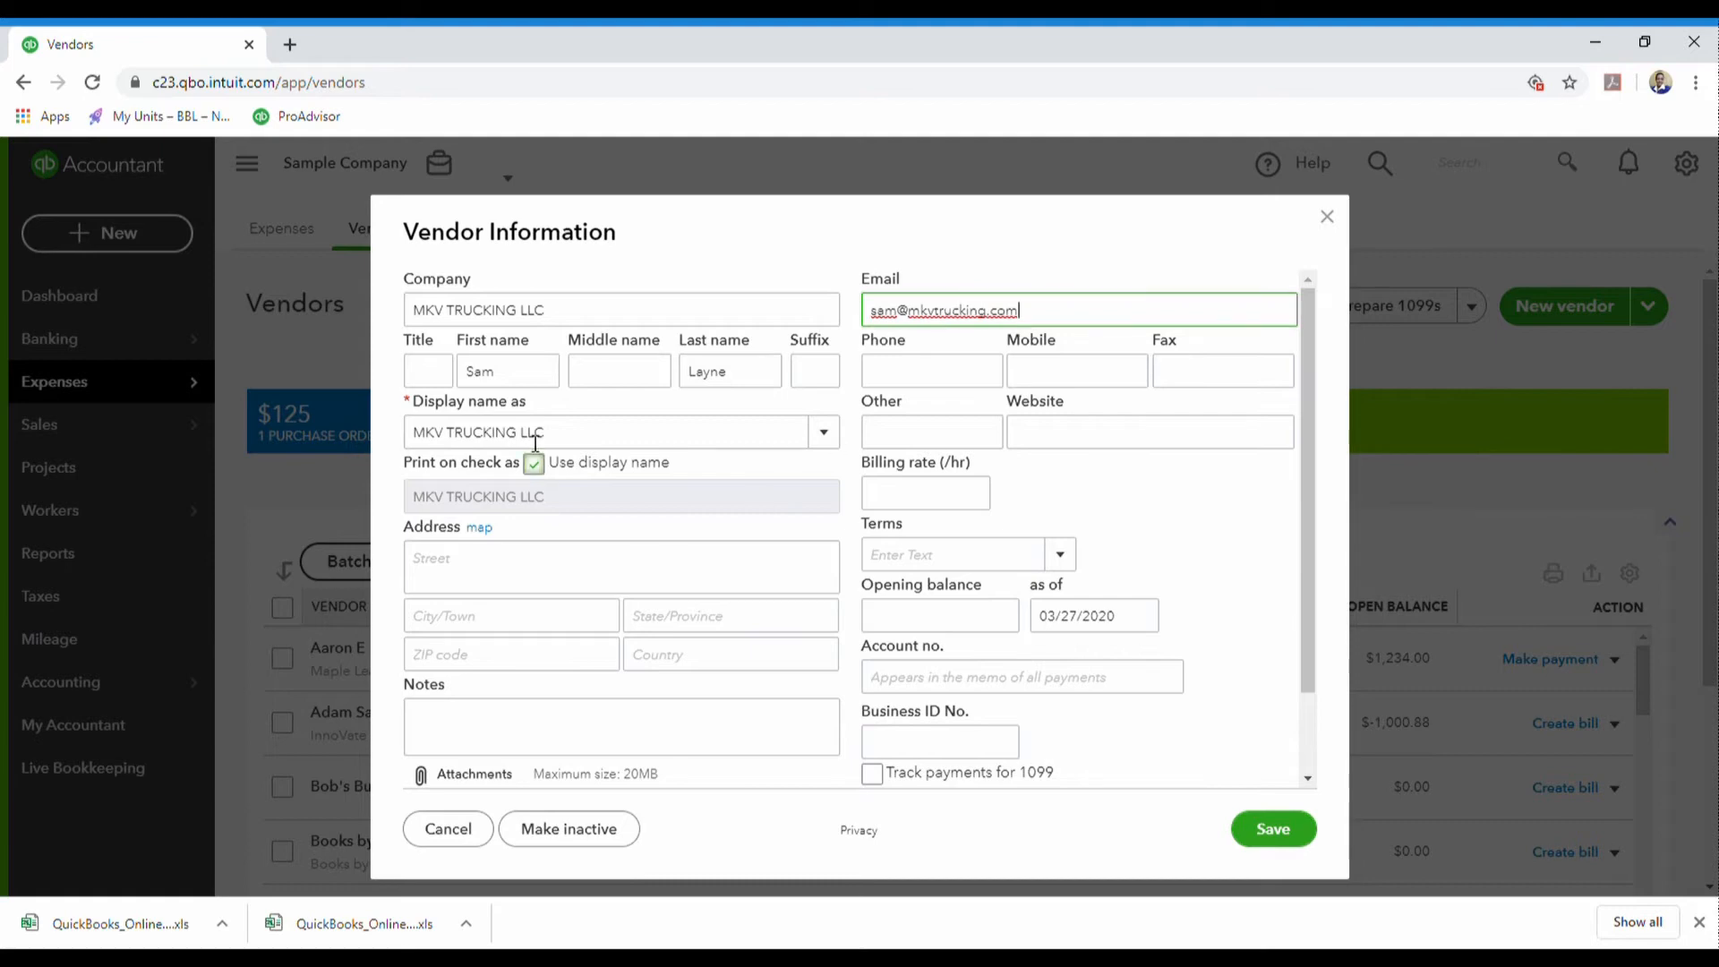
- Fill in the mailing address: street, city, state, ZIP code and country USA
{"action": "left_click", "coordinate": [521, 575]}
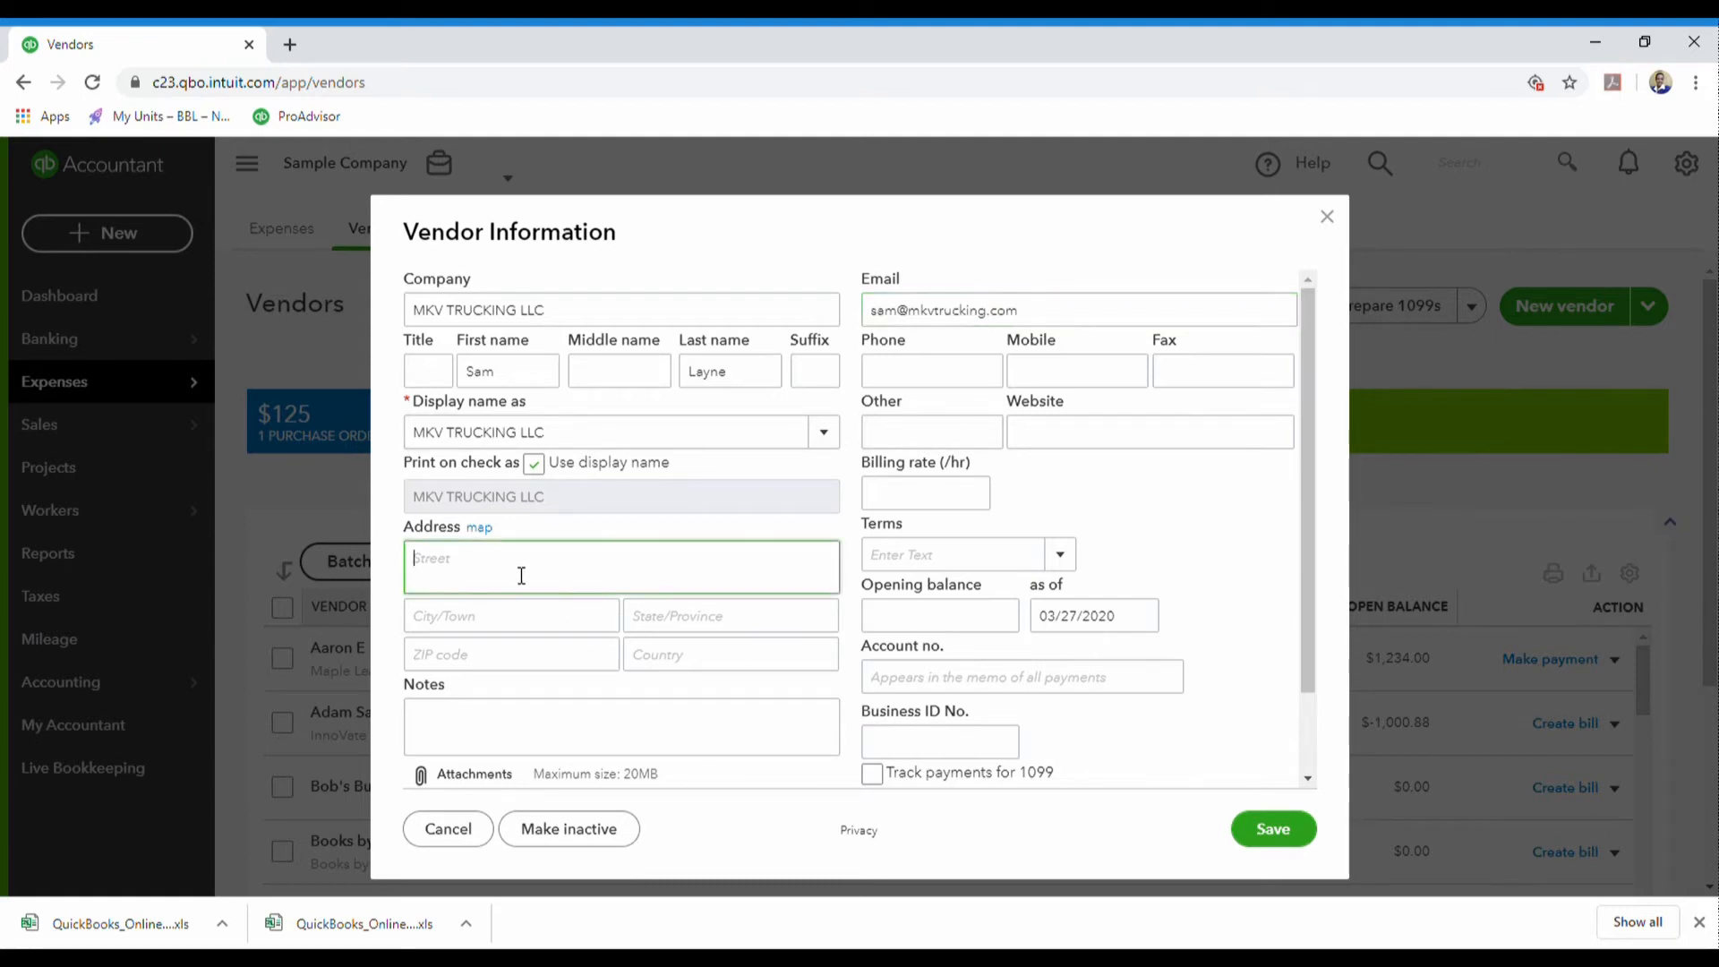
{"action": "key", "text": "Tab"}
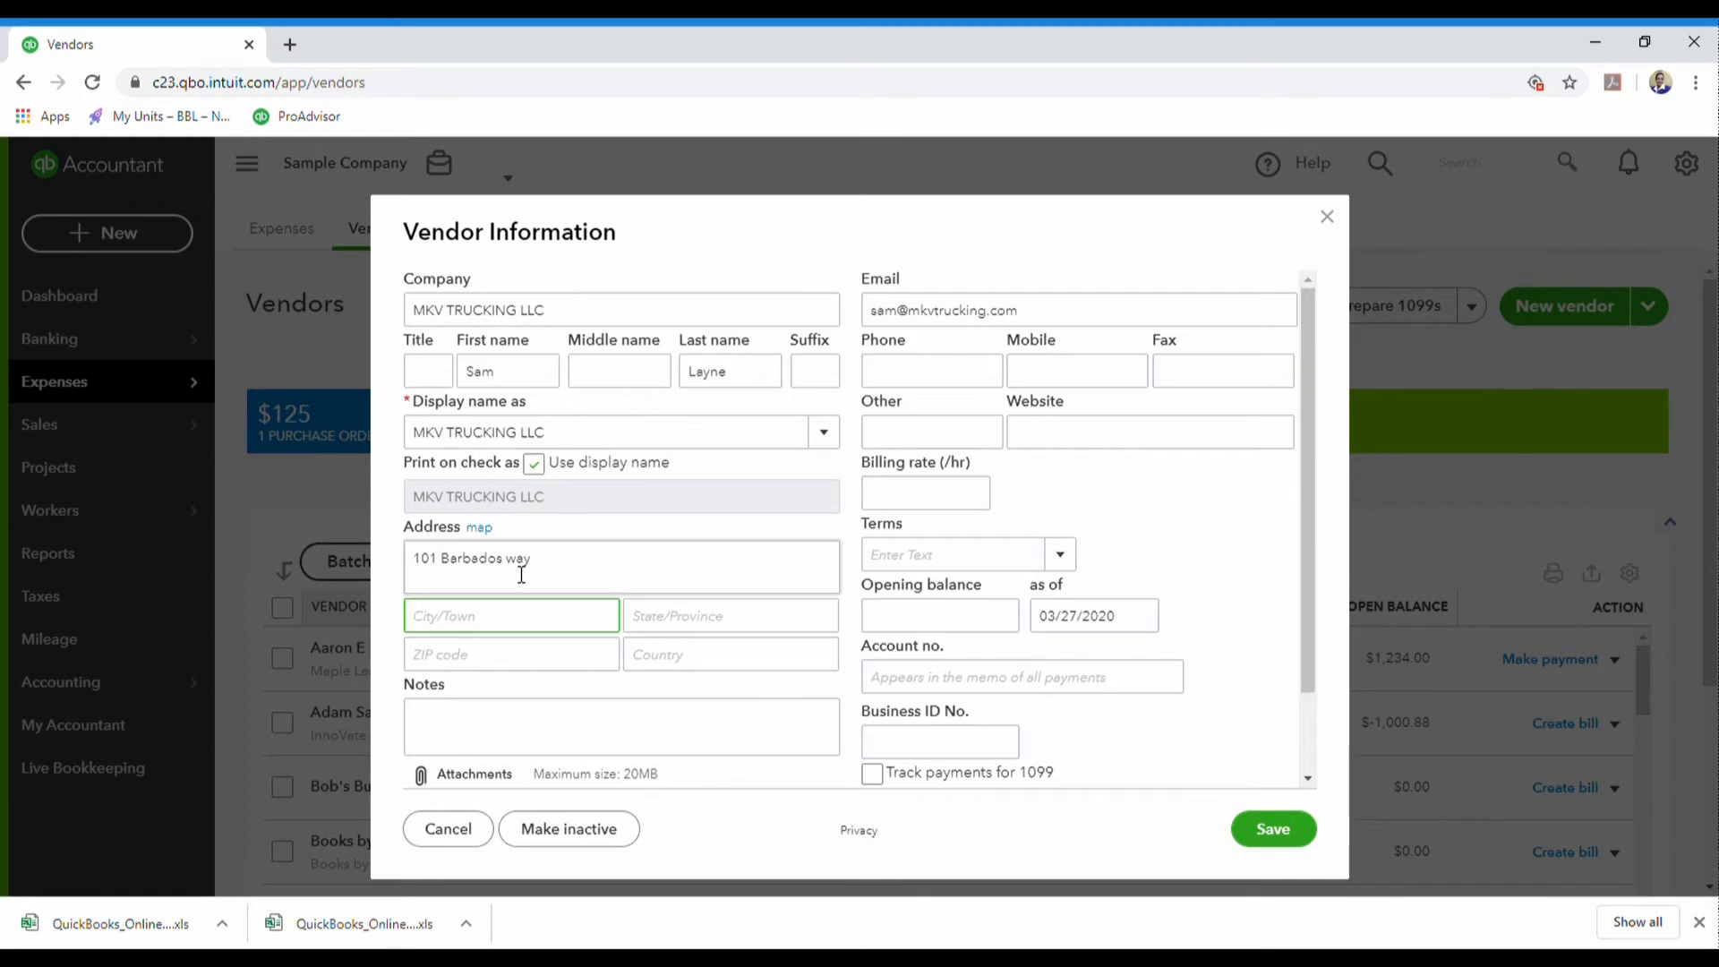
{"action": "type", "text": "High stree"}
{"action": "key", "text": "Tab"}
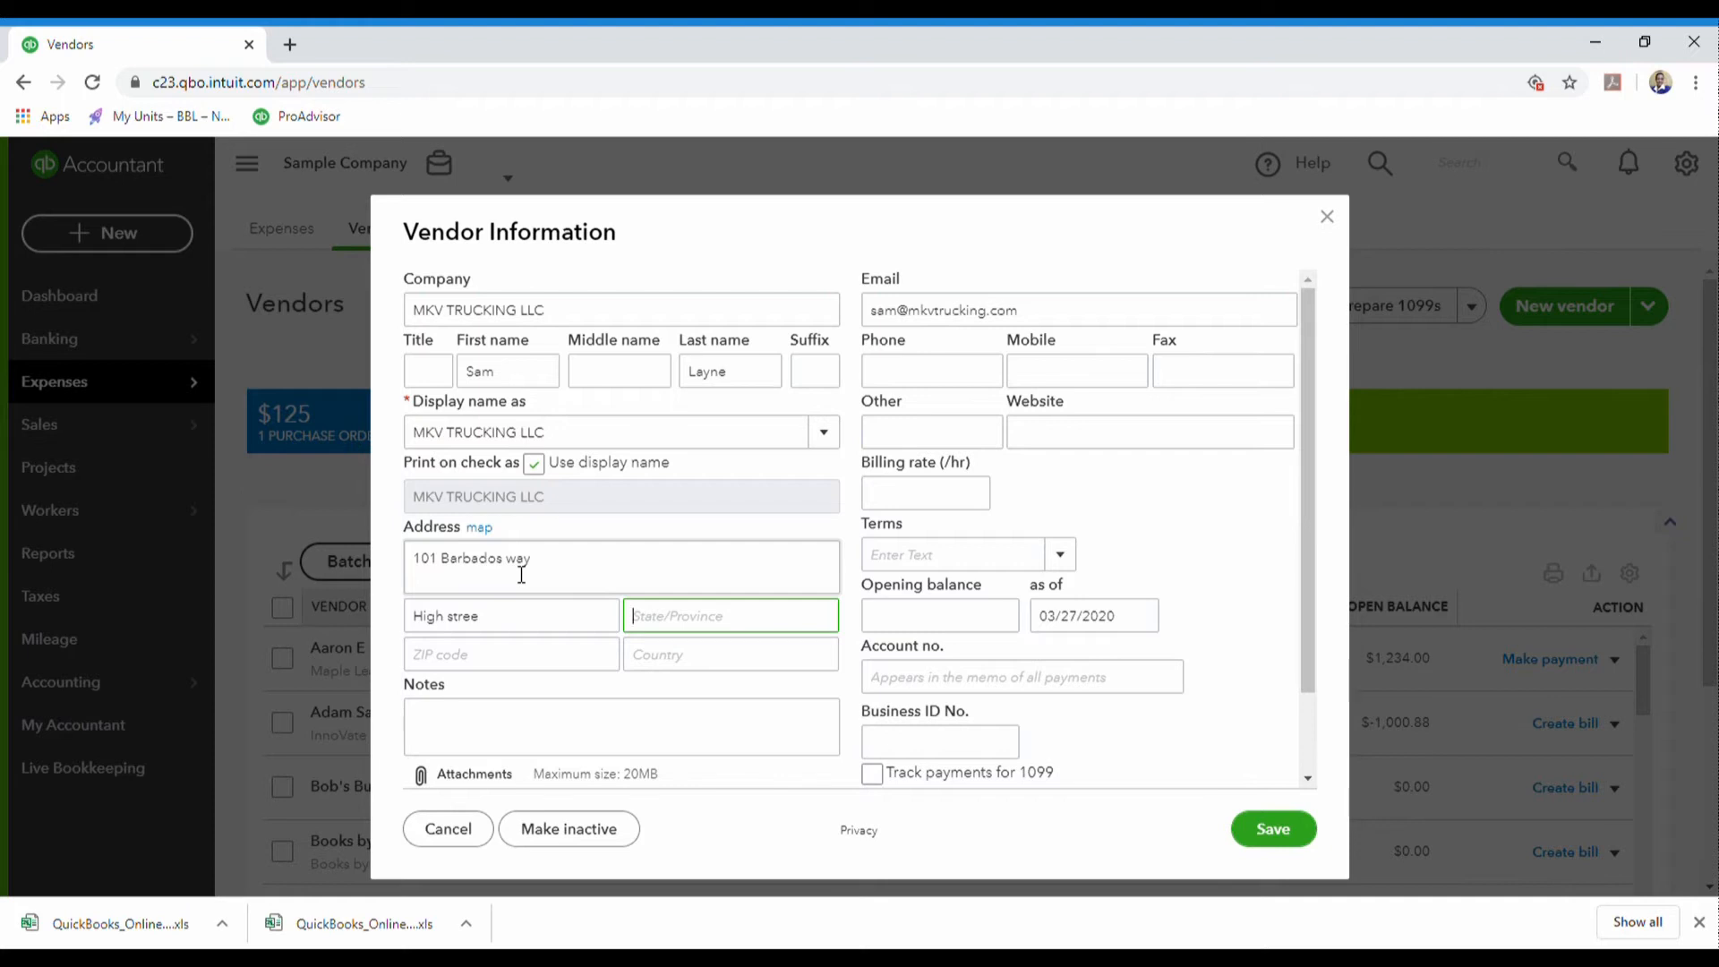
{"action": "type", "text": "D"}
{"action": "type", "text": "e"}
{"action": "type", "text": "e"}
{"action": "type", "text": "E"}
{"action": "key", "text": "Tab"}
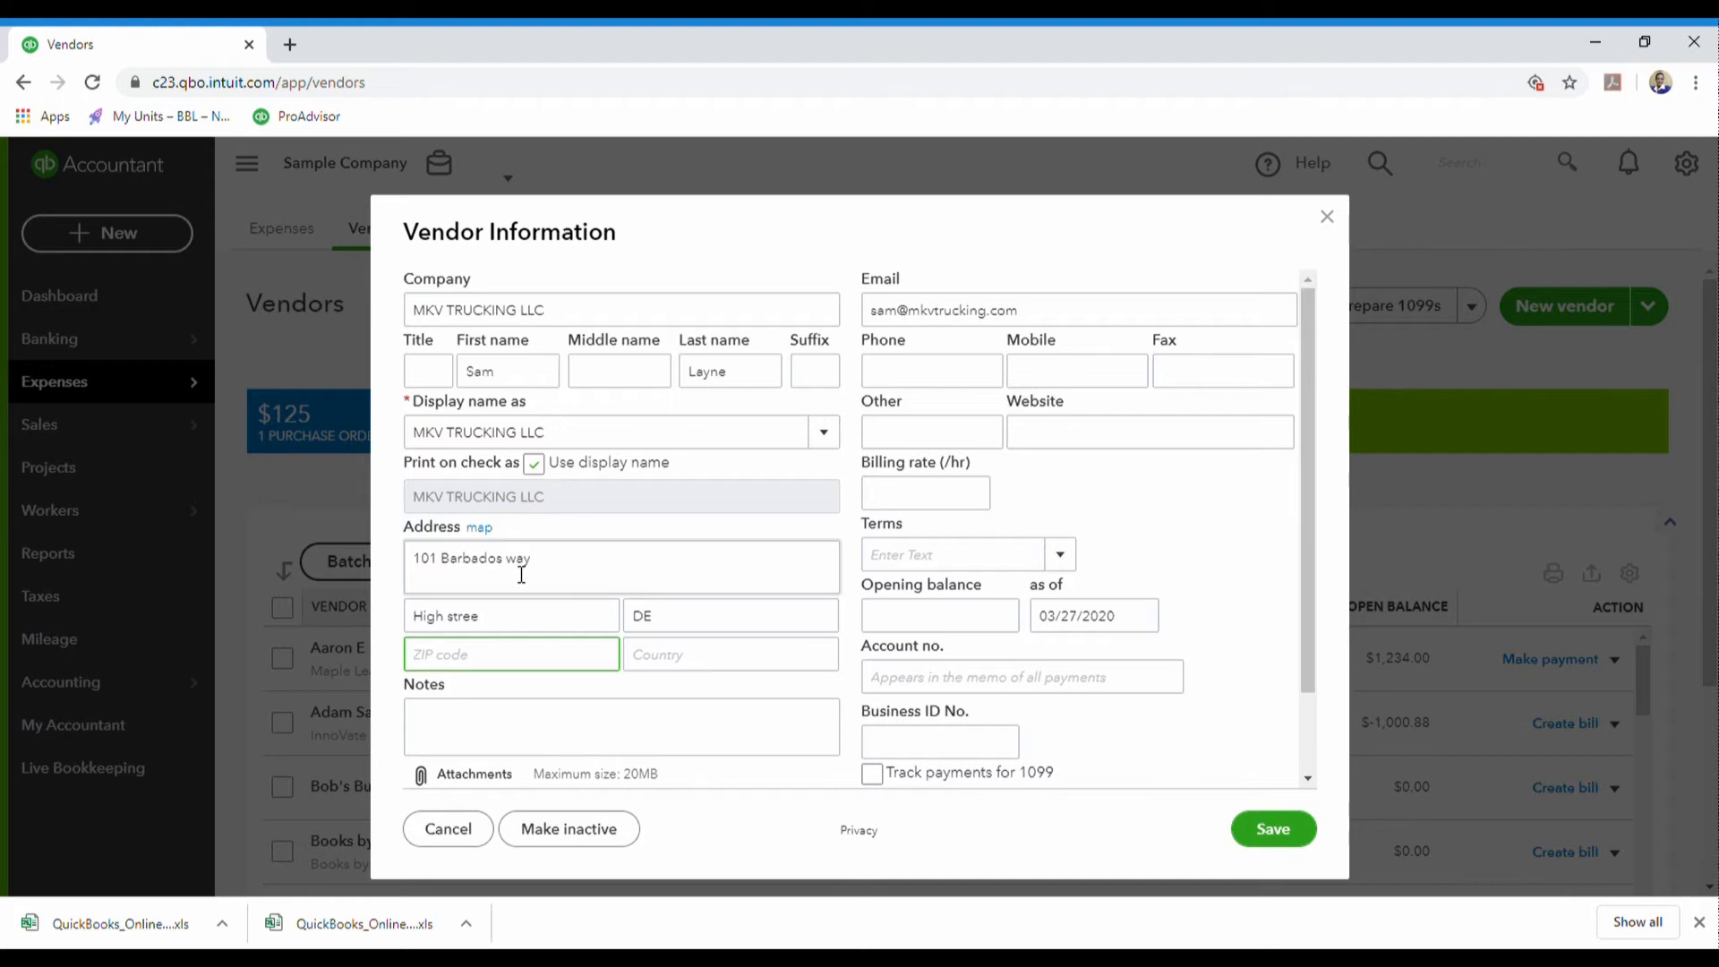
{"action": "type", "text": "106894"}
{"action": "key", "text": "Tab"}
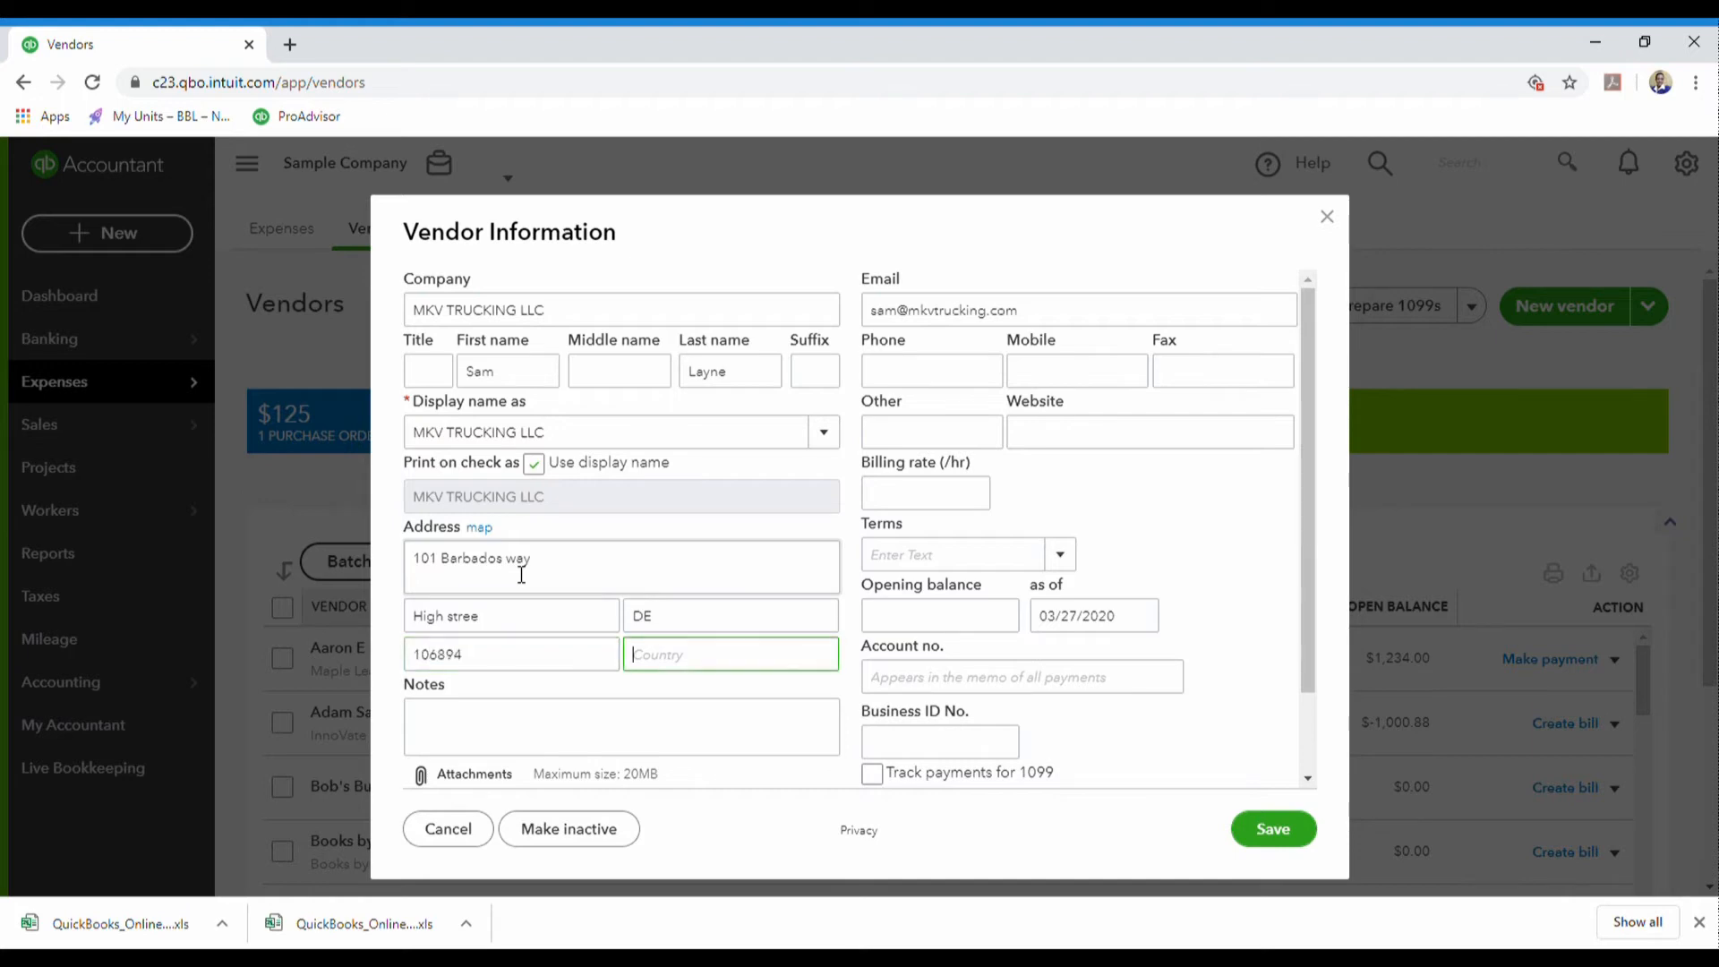
{"action": "type", "text": "USA"}
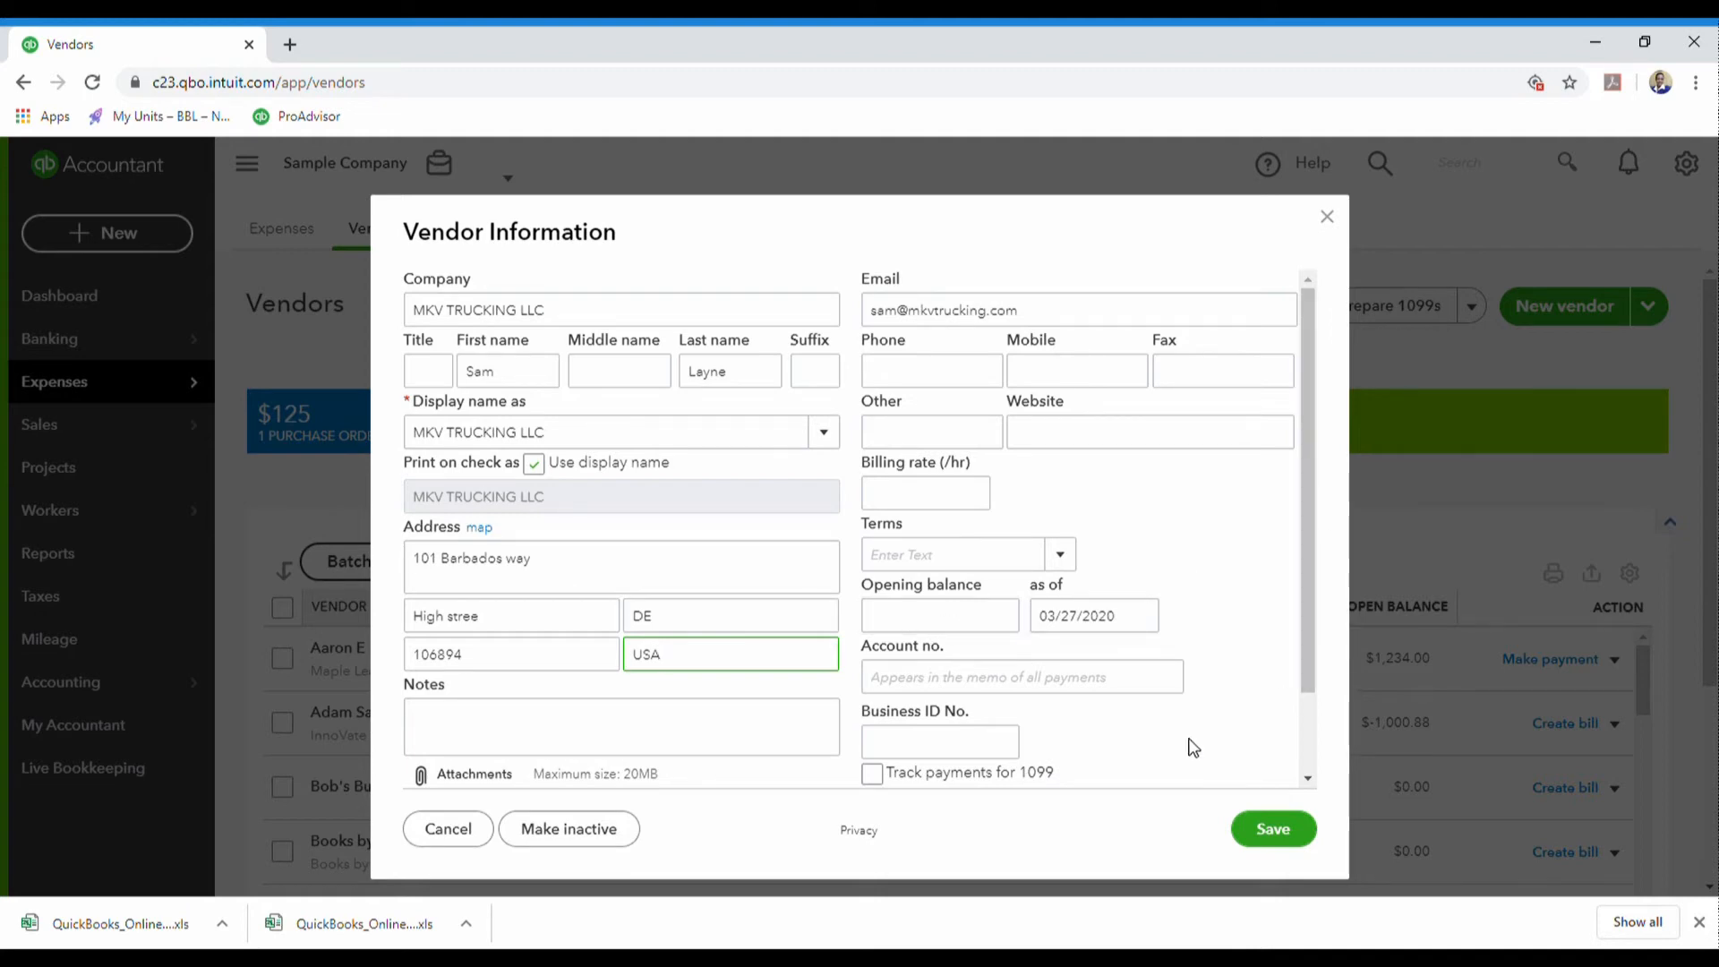
- Save MKV TRUCKING LLC, then search 'MKV TR' in the vendor list to open its record
{"action": "left_click", "coordinate": [1257, 829]}
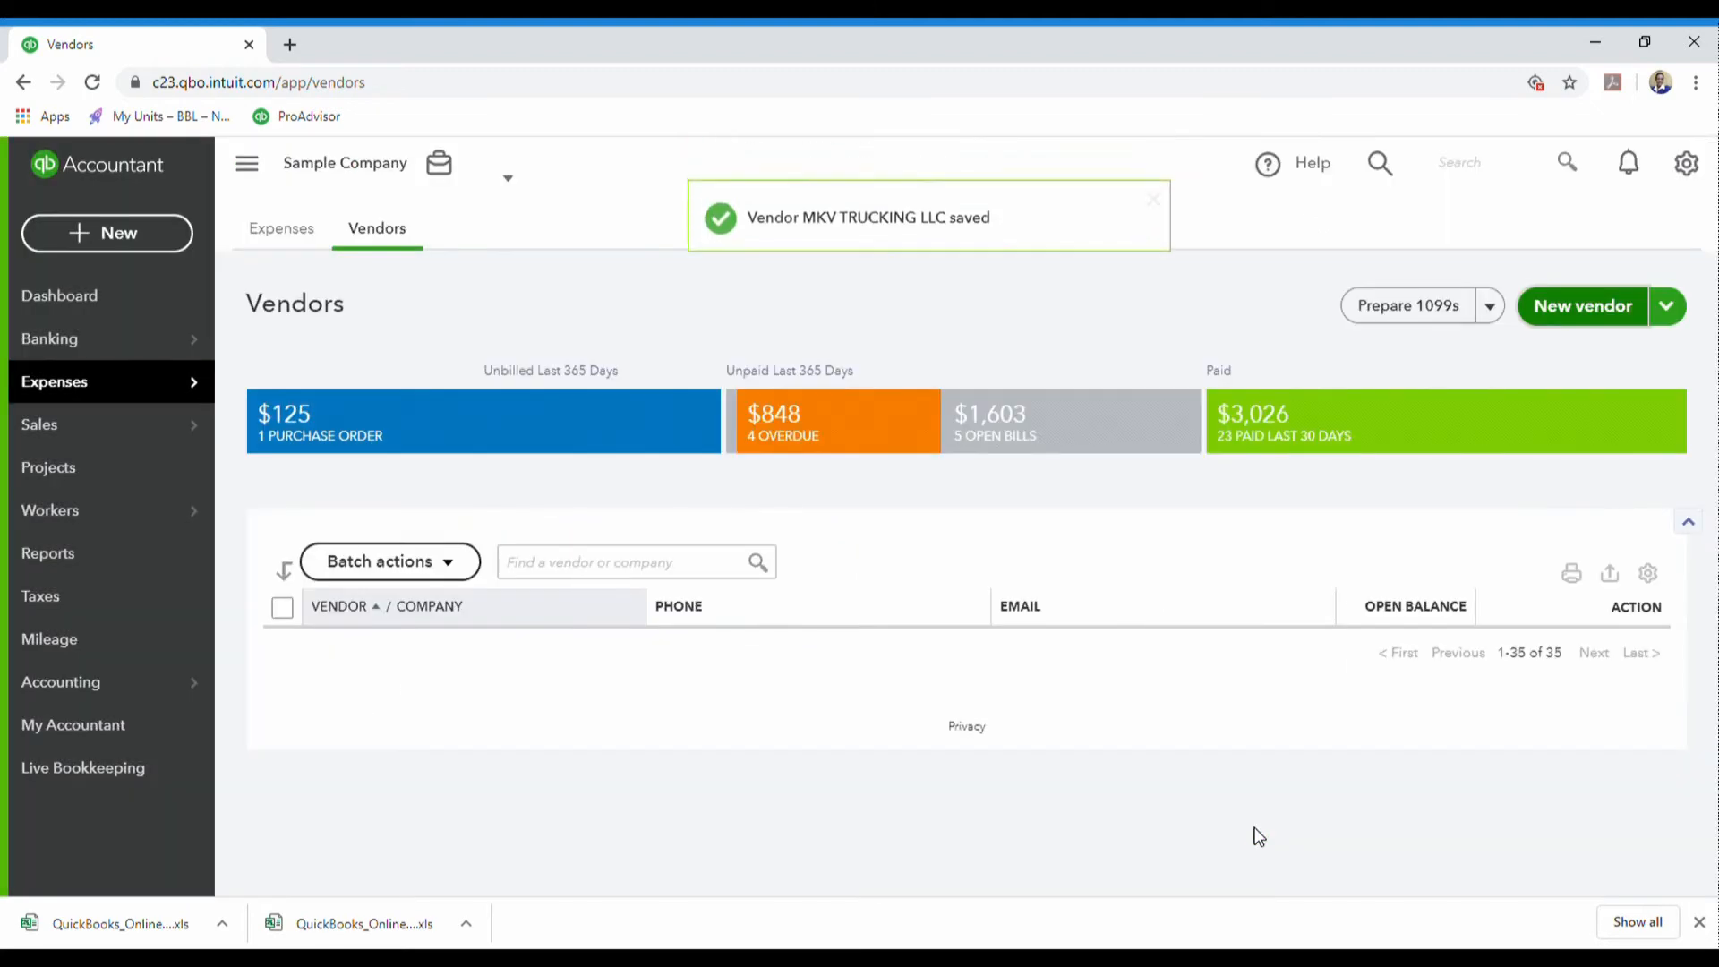
{"action": "left_click", "coordinate": [561, 572]}
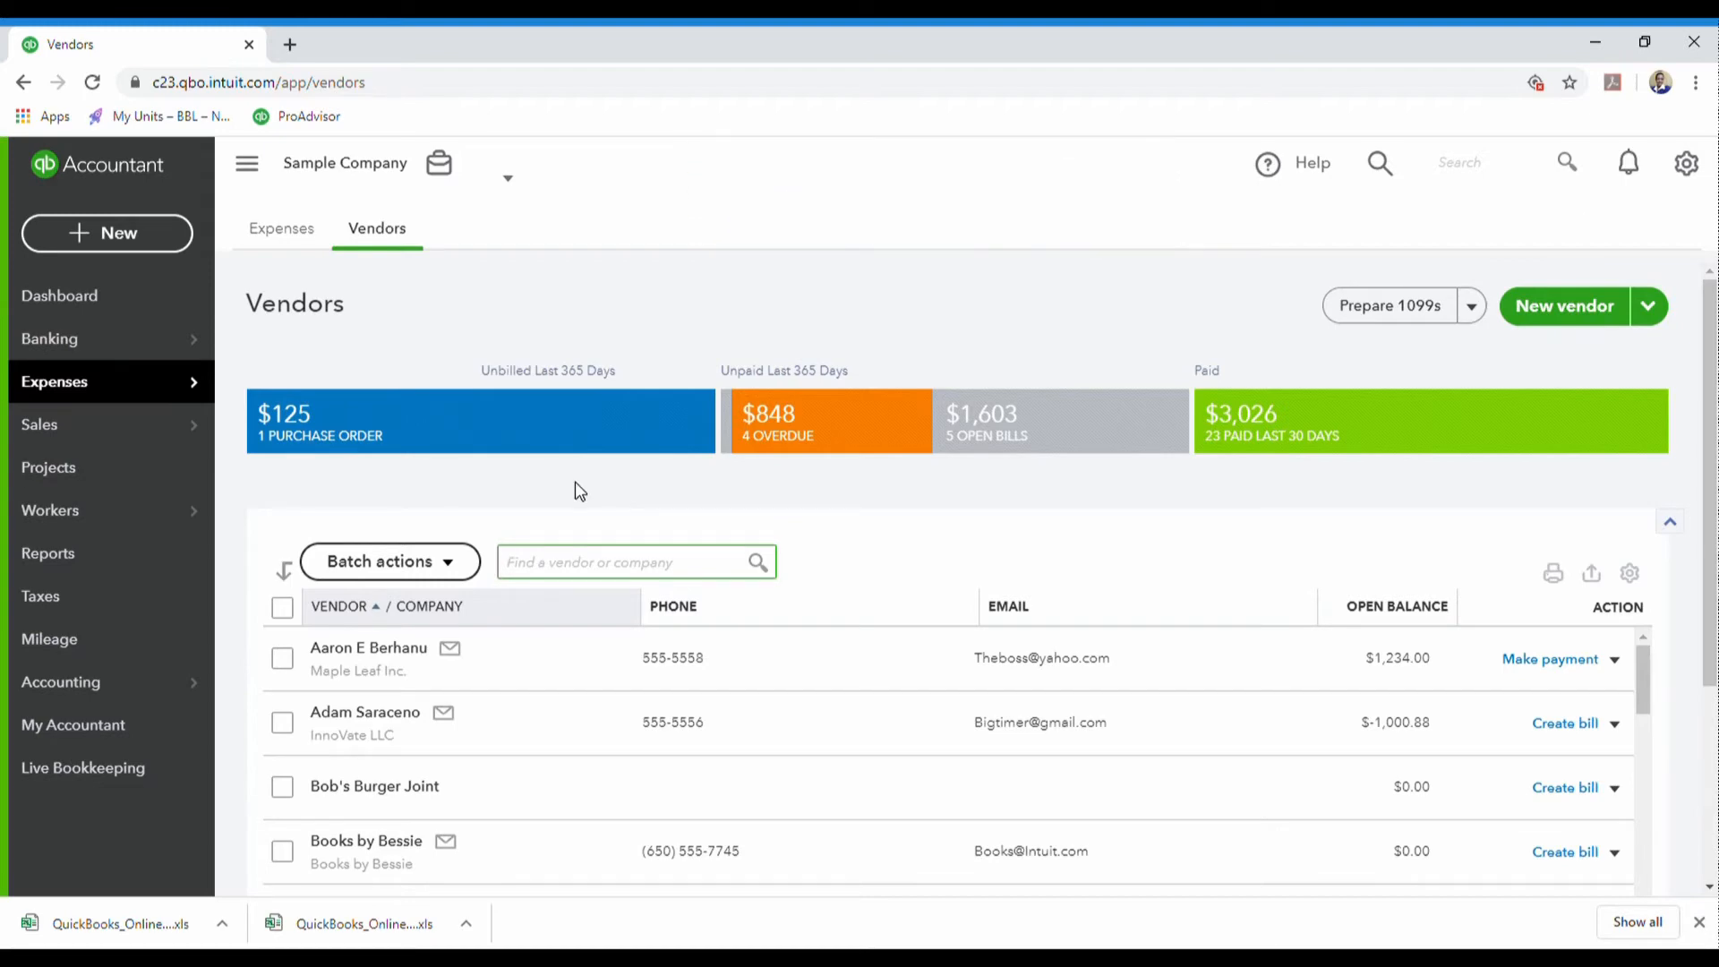
{"action": "type", "text": "MKV"}
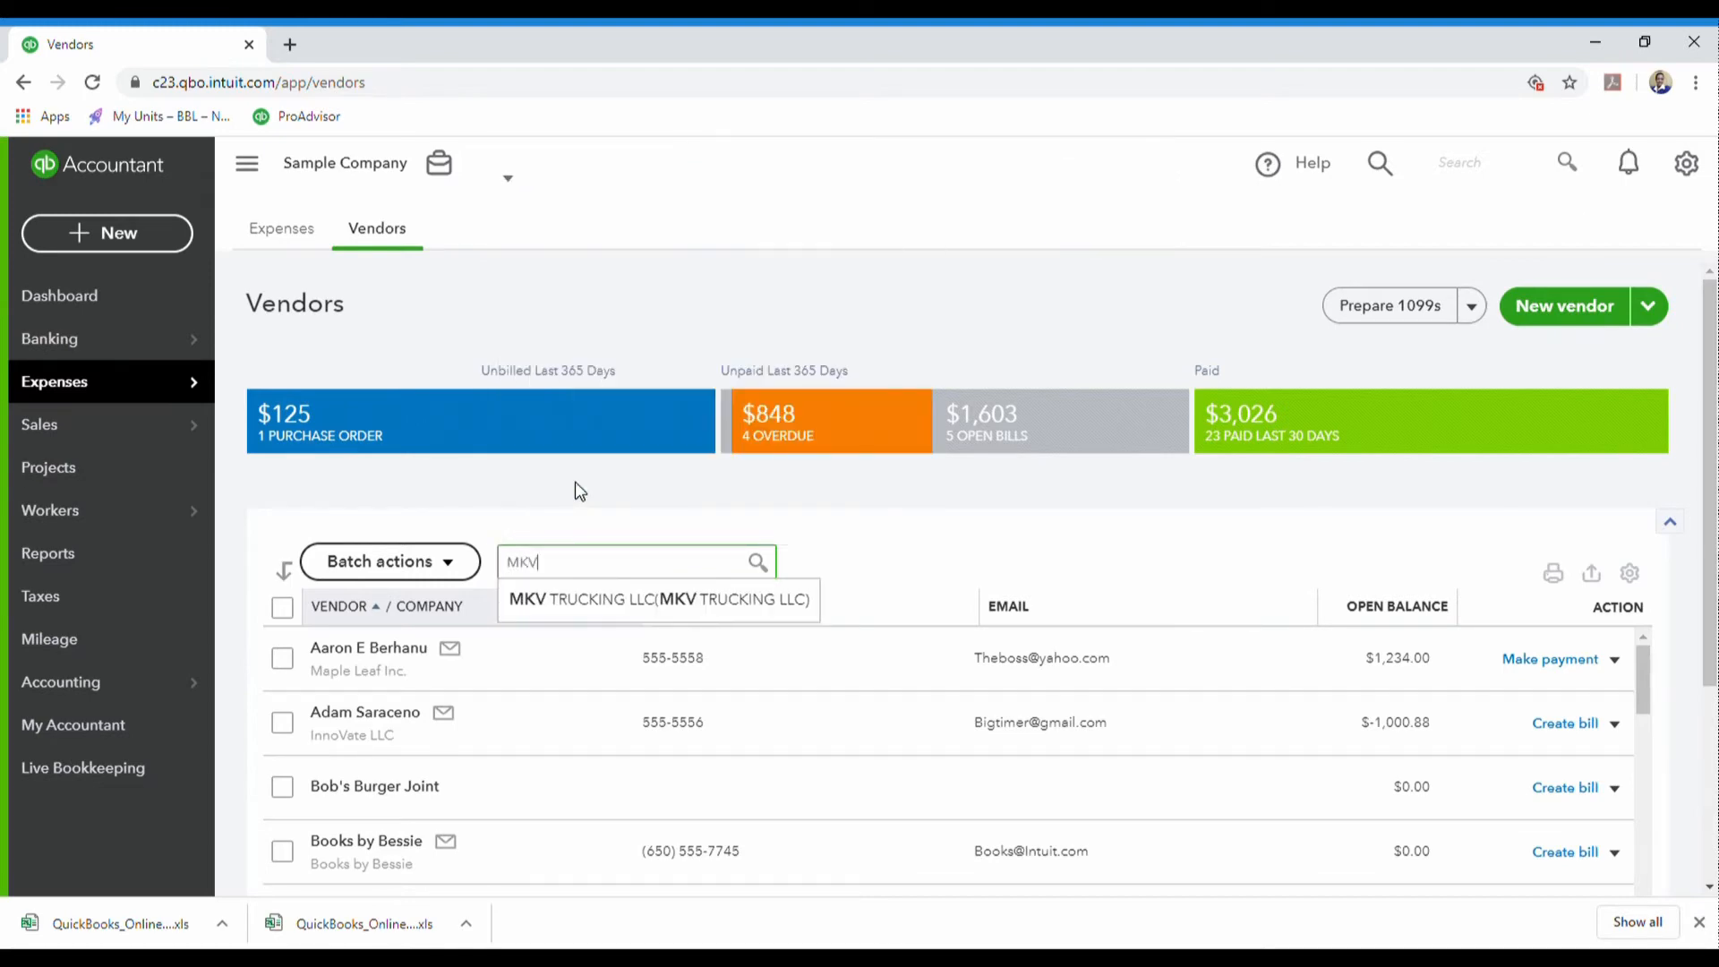
{"action": "left_click", "coordinate": [644, 606]}
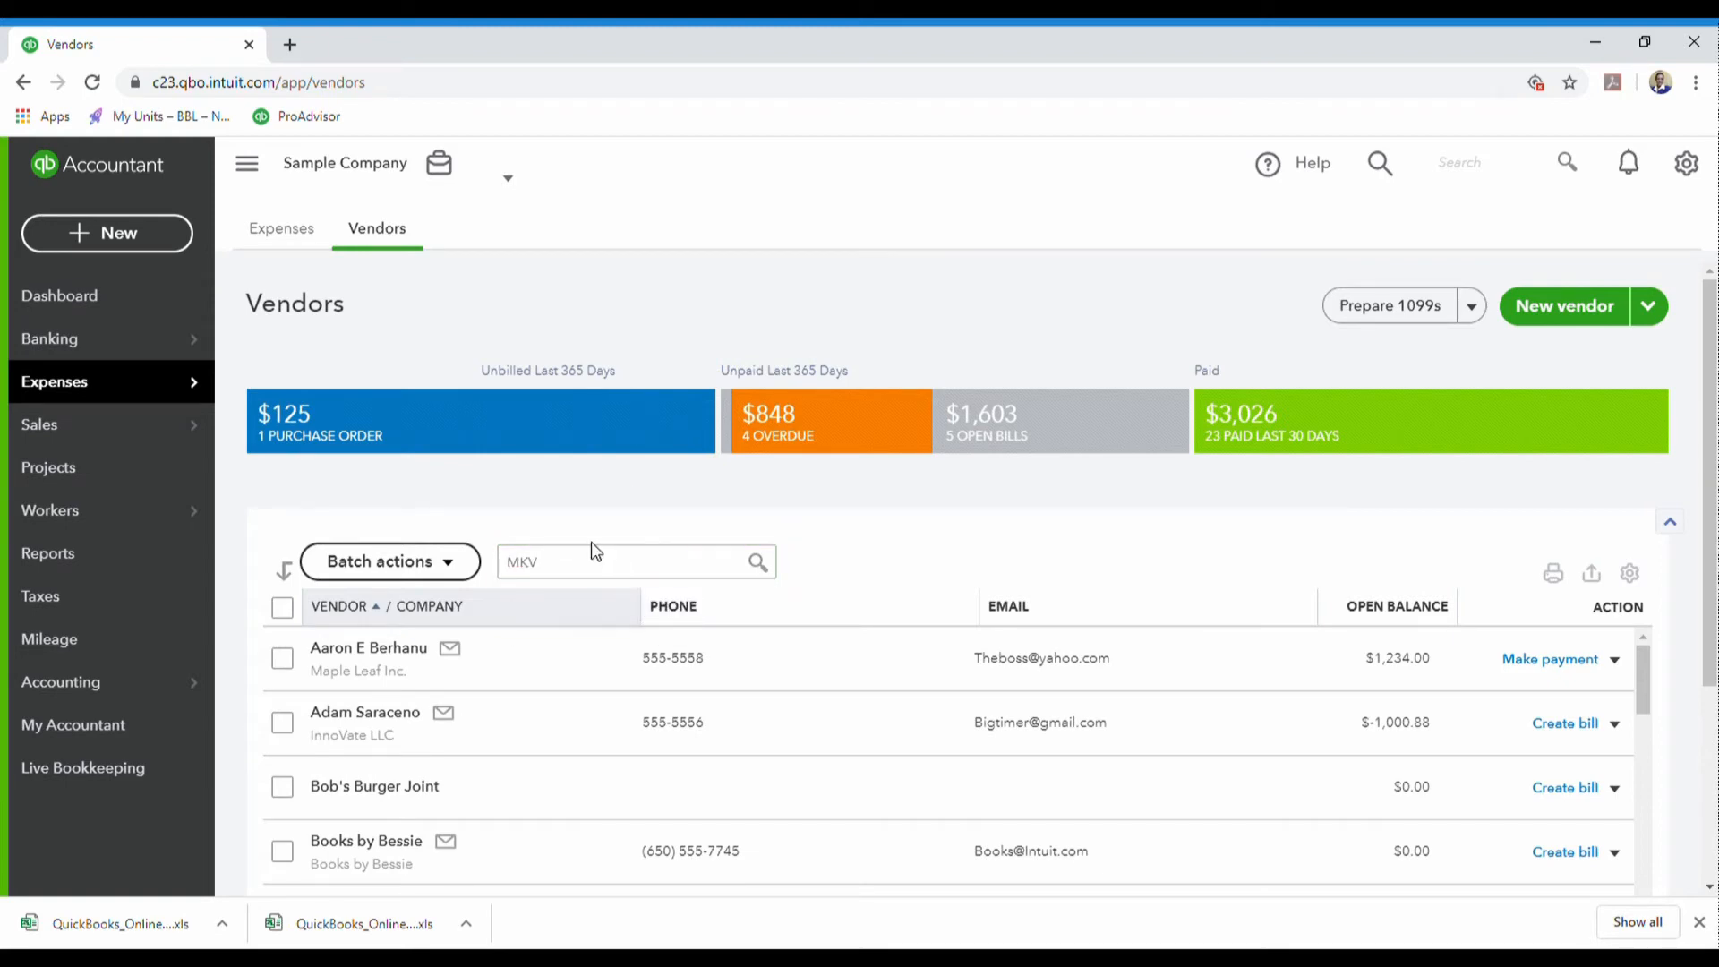
{"action": "type", "text": "TR"}
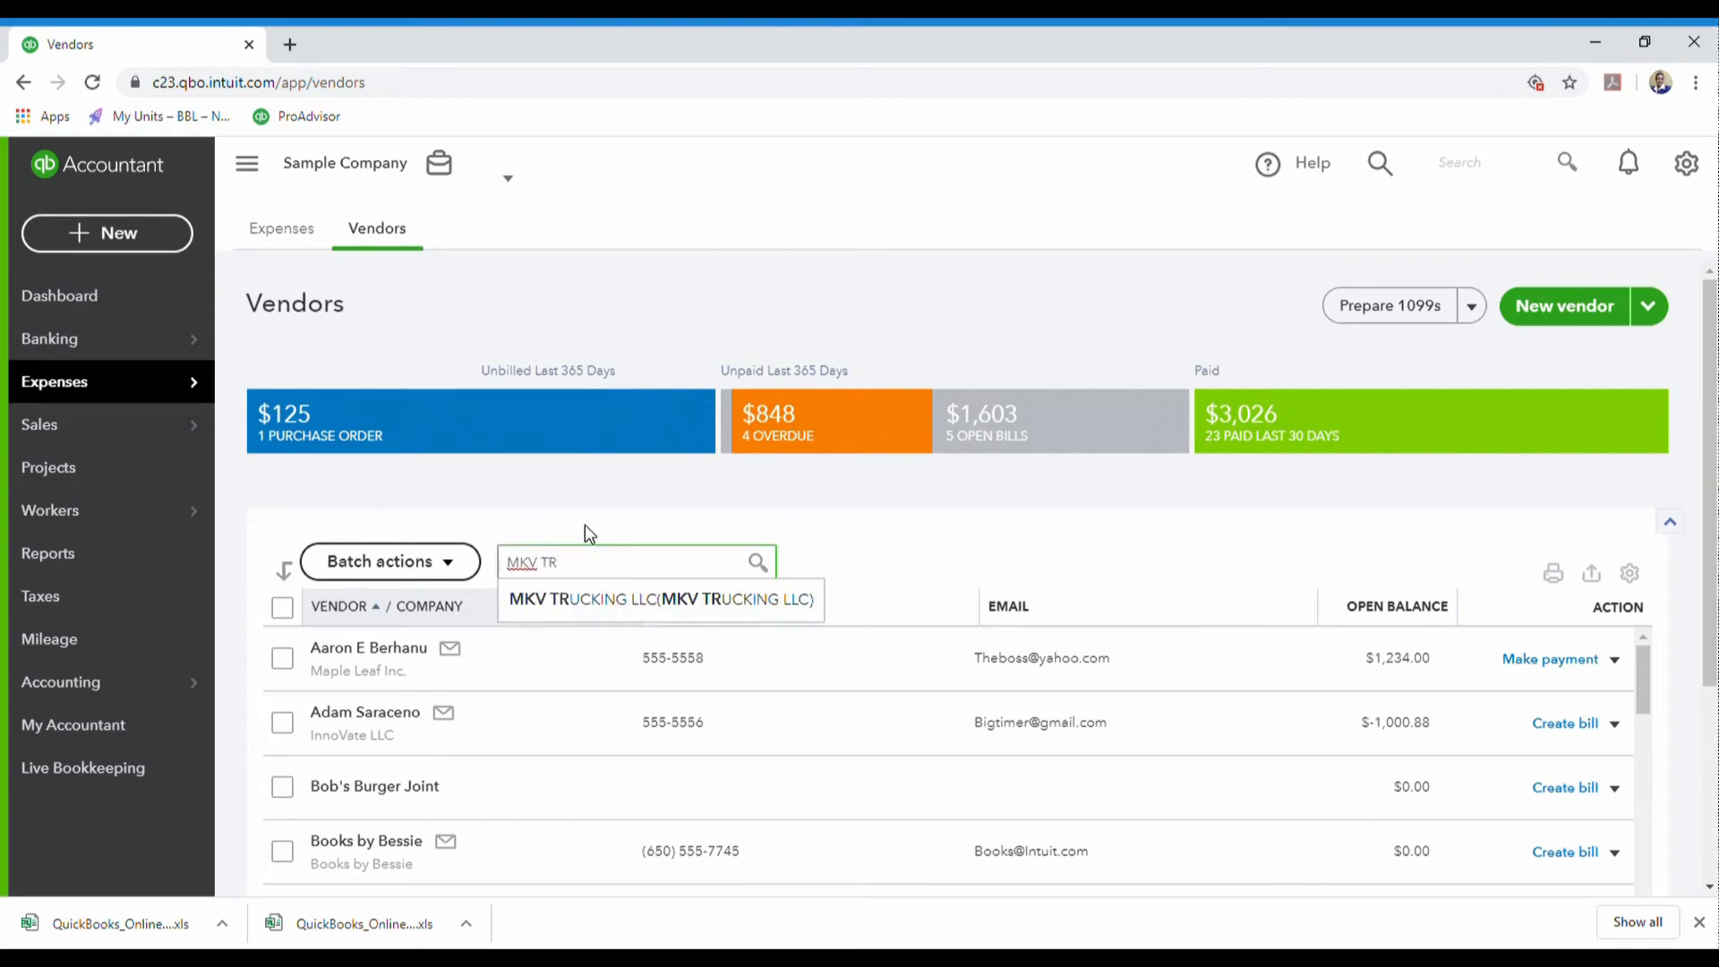
{"action": "left_click", "coordinate": [676, 607]}
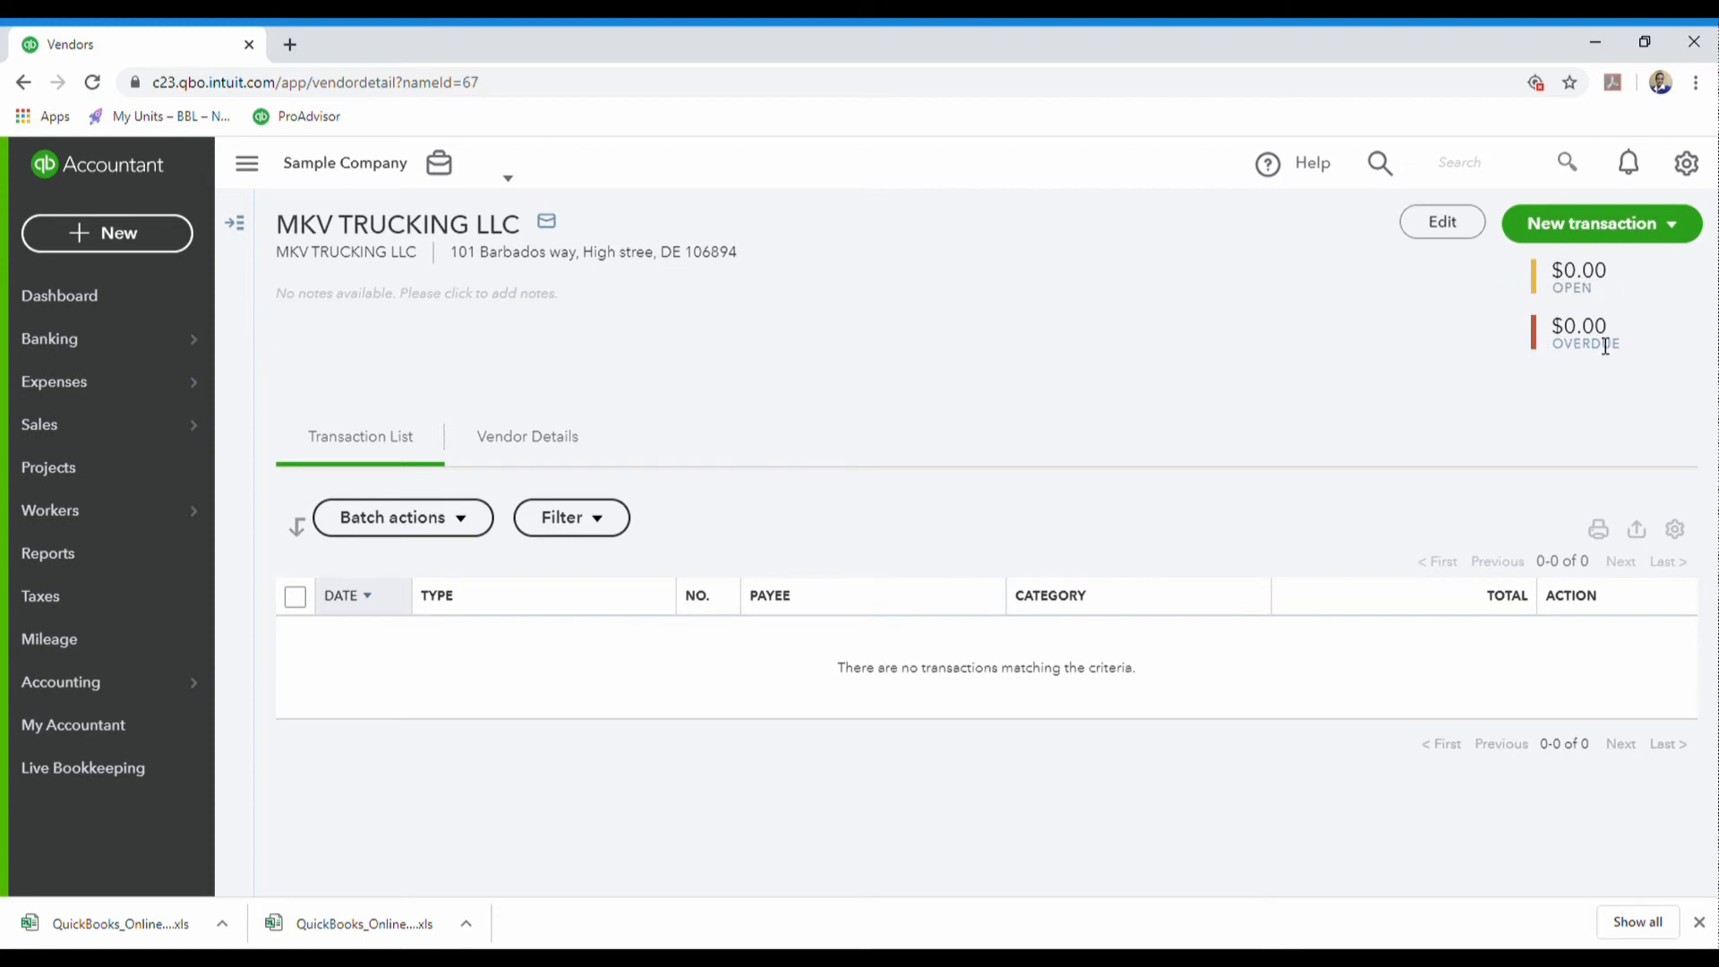
- Look over the vendor's New transaction types, then open the sidebar + New create menu
{"action": "left_click", "coordinate": [1681, 229]}
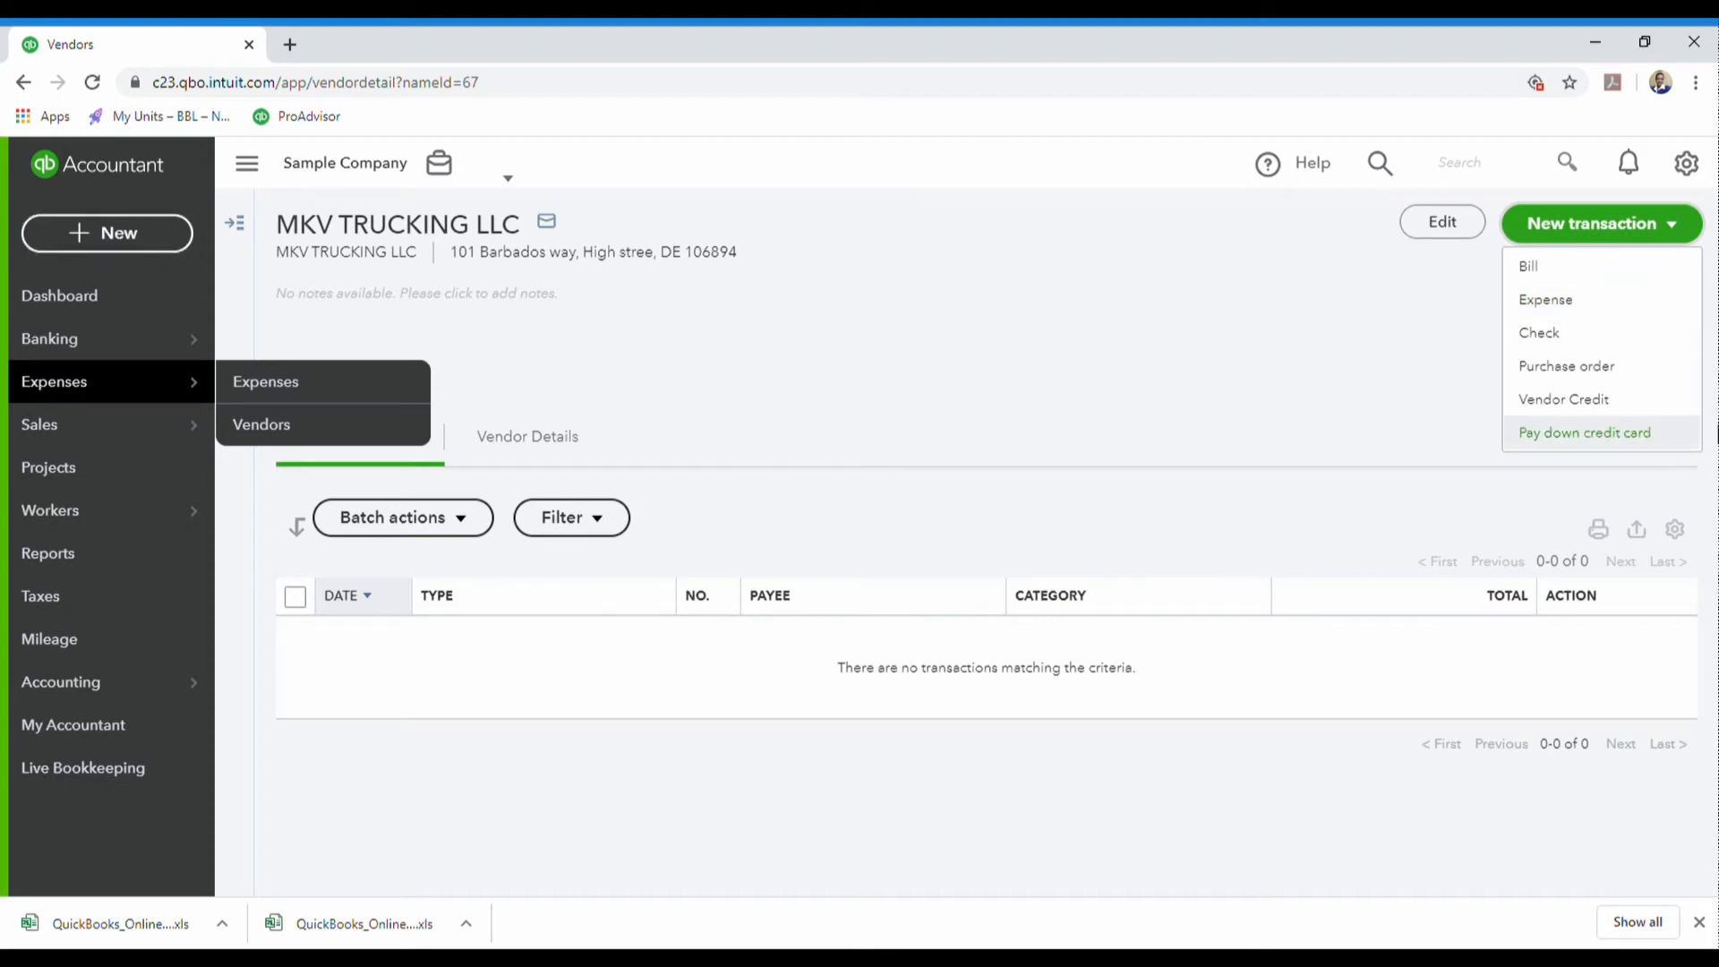
{"action": "left_click", "coordinate": [789, 362]}
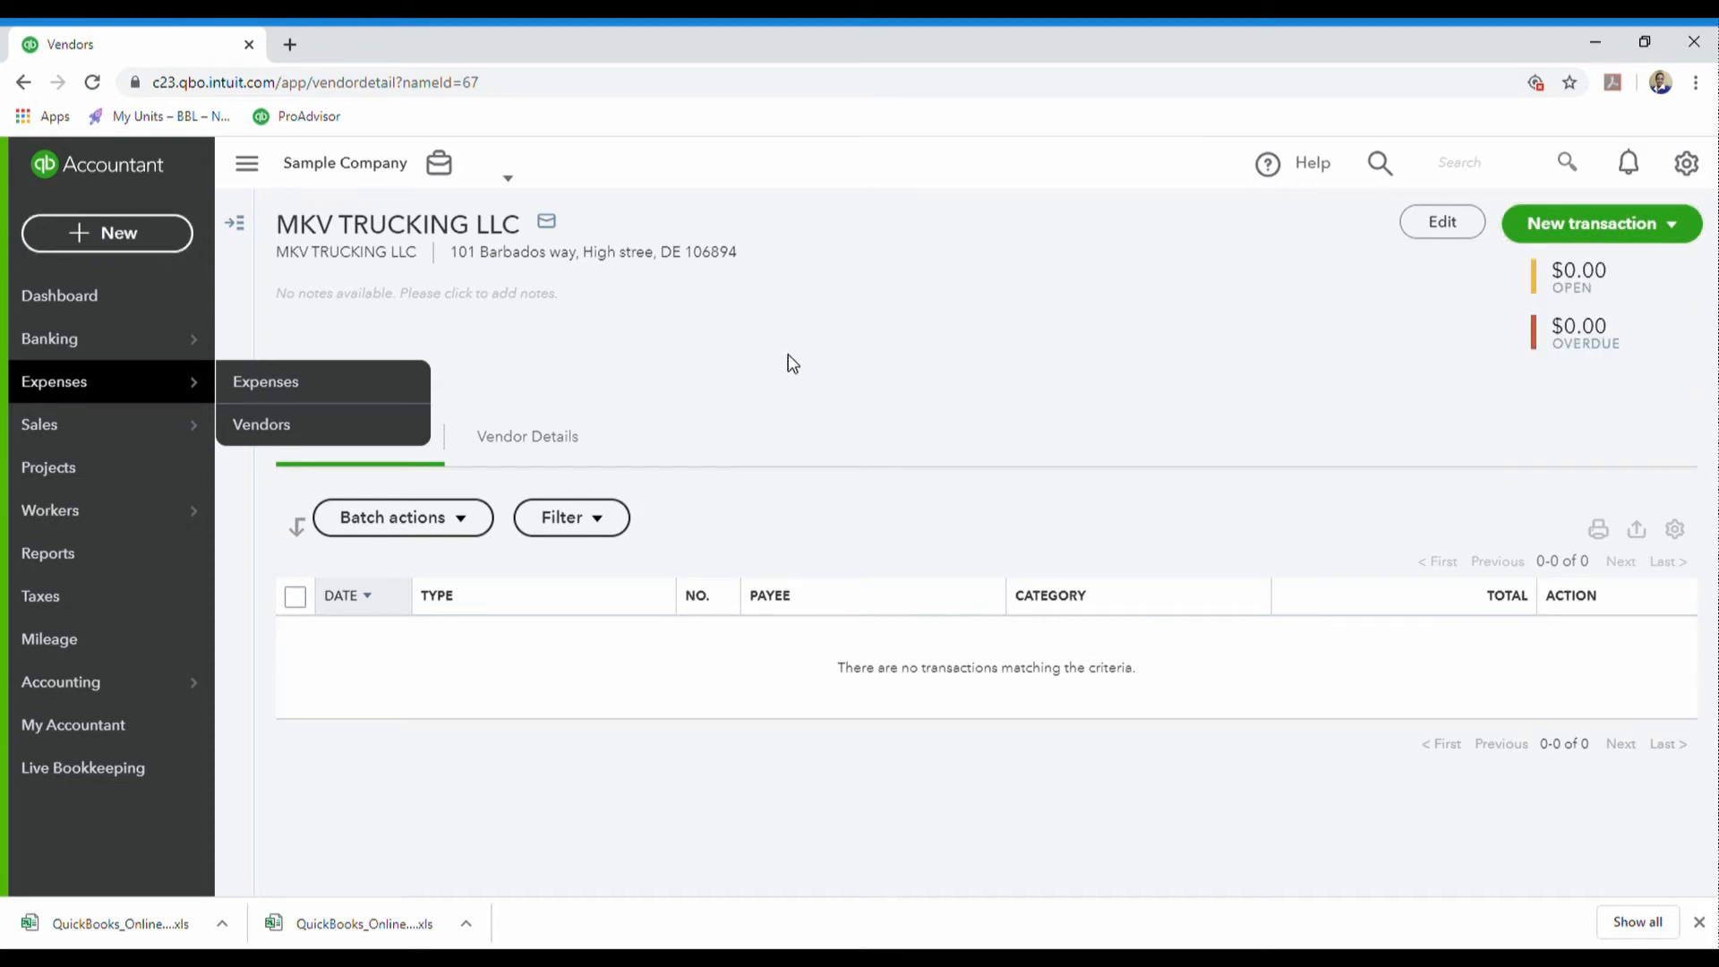
{"action": "left_click", "coordinate": [1671, 226]}
{"action": "left_click", "coordinate": [501, 400]}
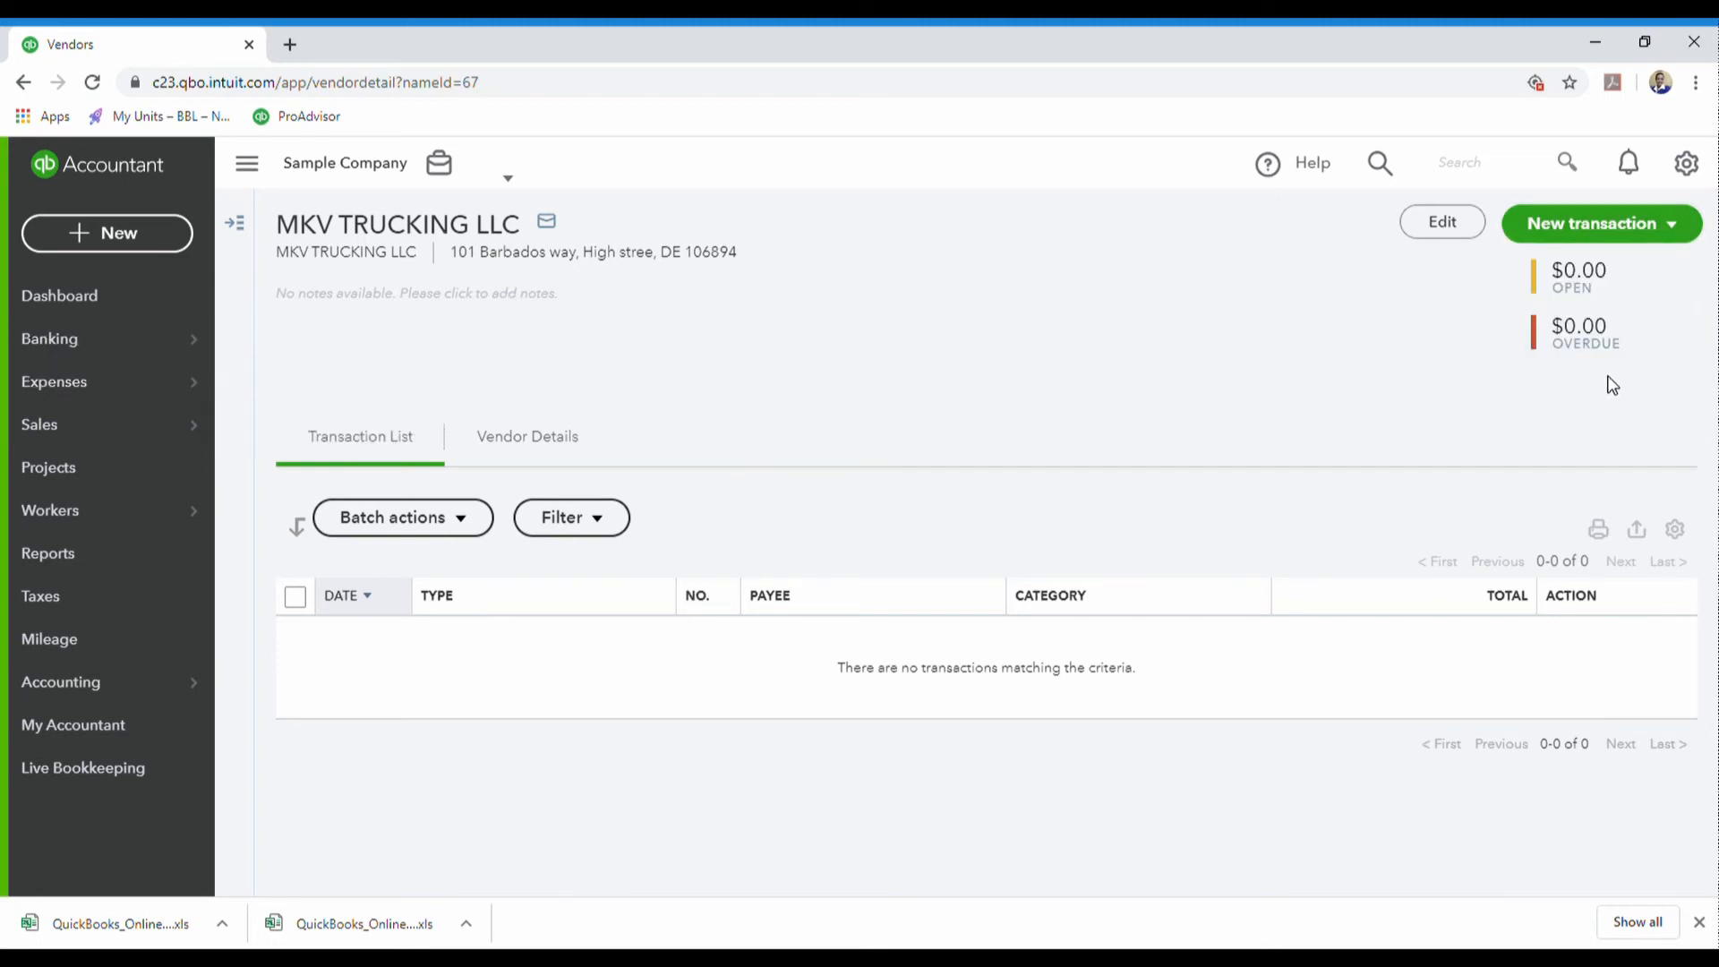
{"action": "left_click", "coordinate": [1672, 225]}
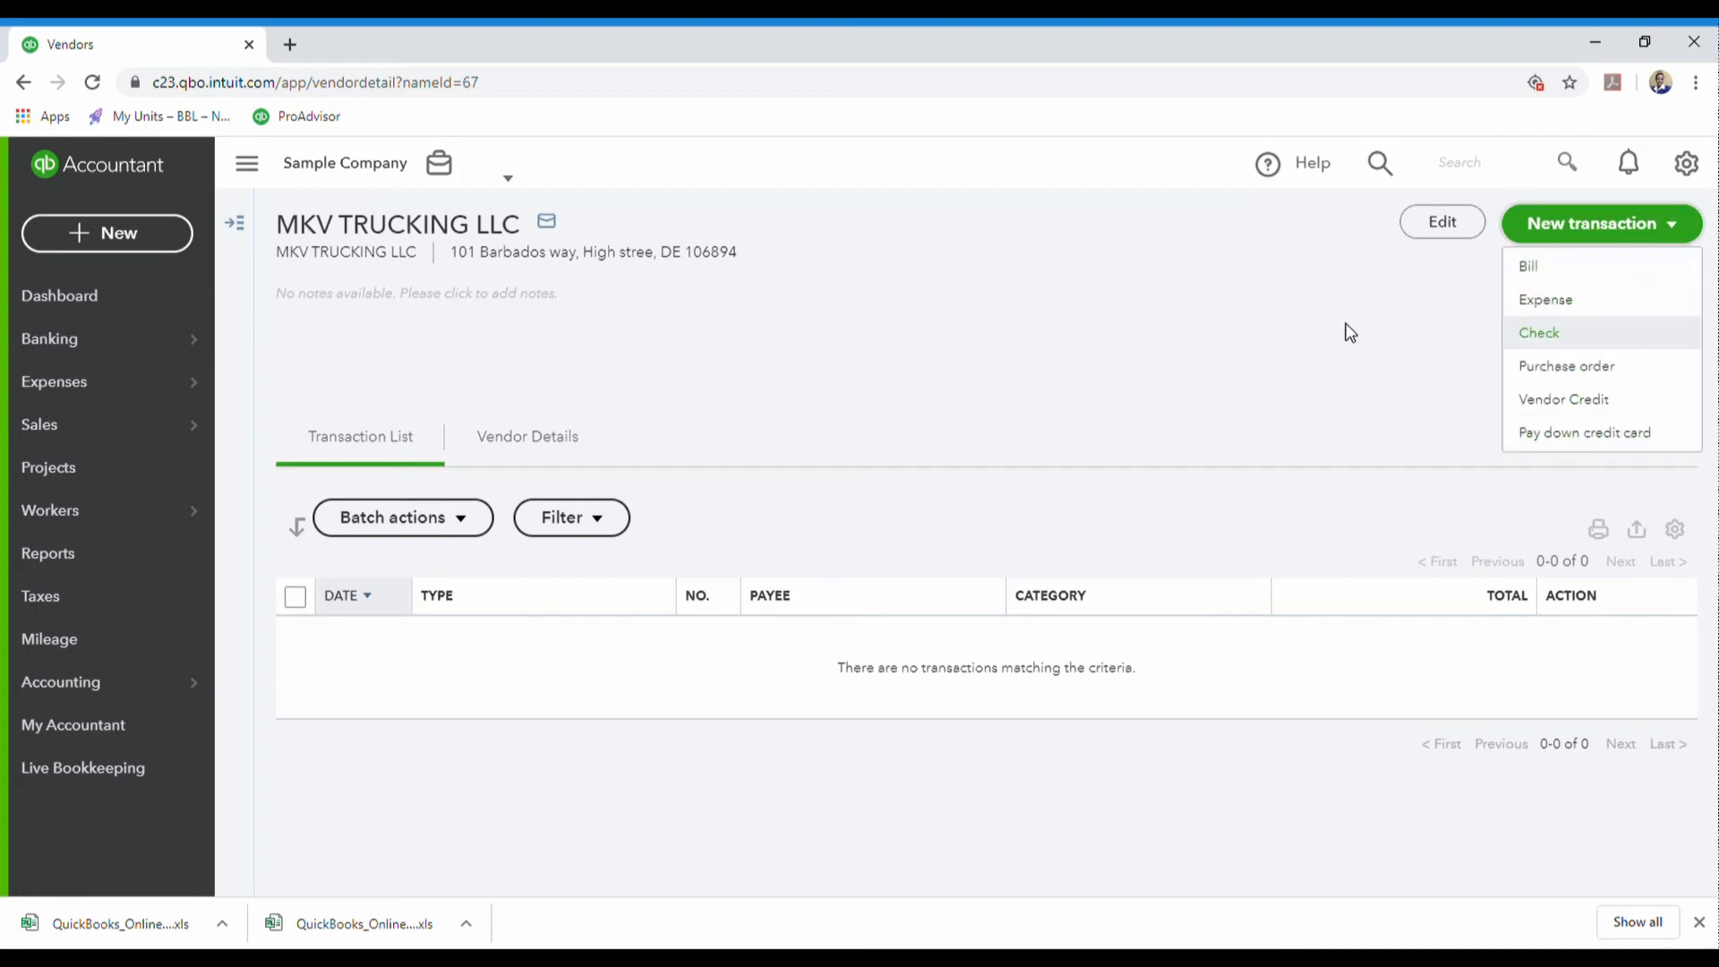
{"action": "left_click", "coordinate": [947, 375]}
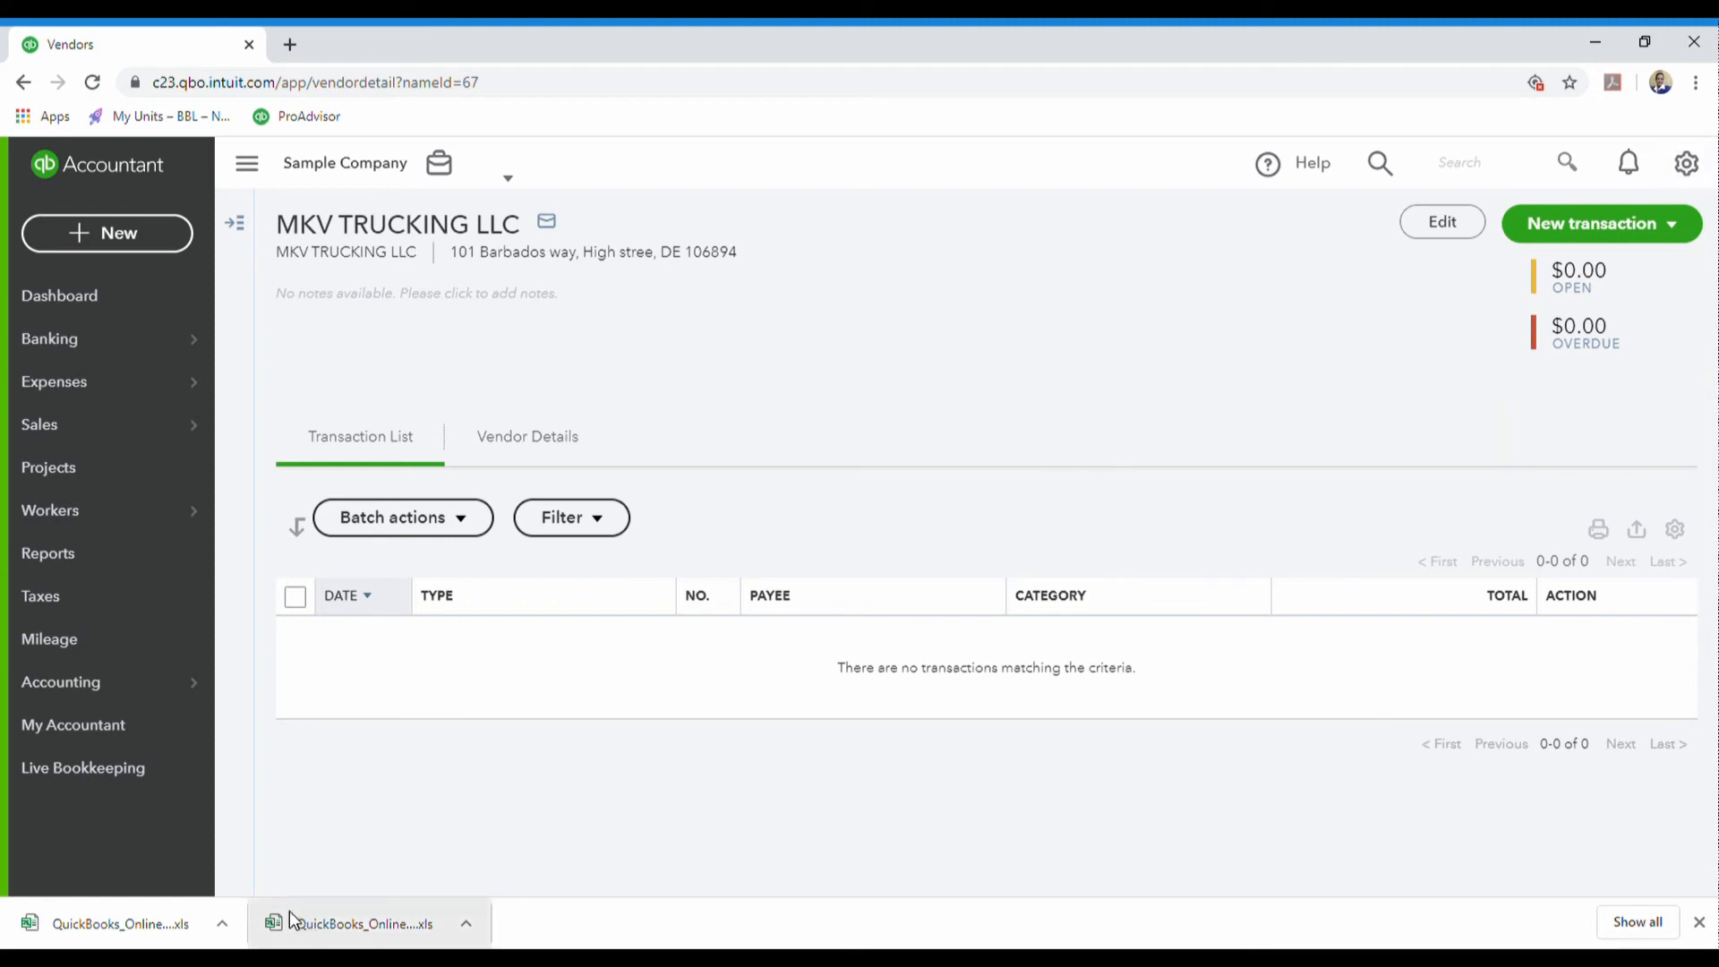
{"action": "left_click", "coordinate": [127, 239]}
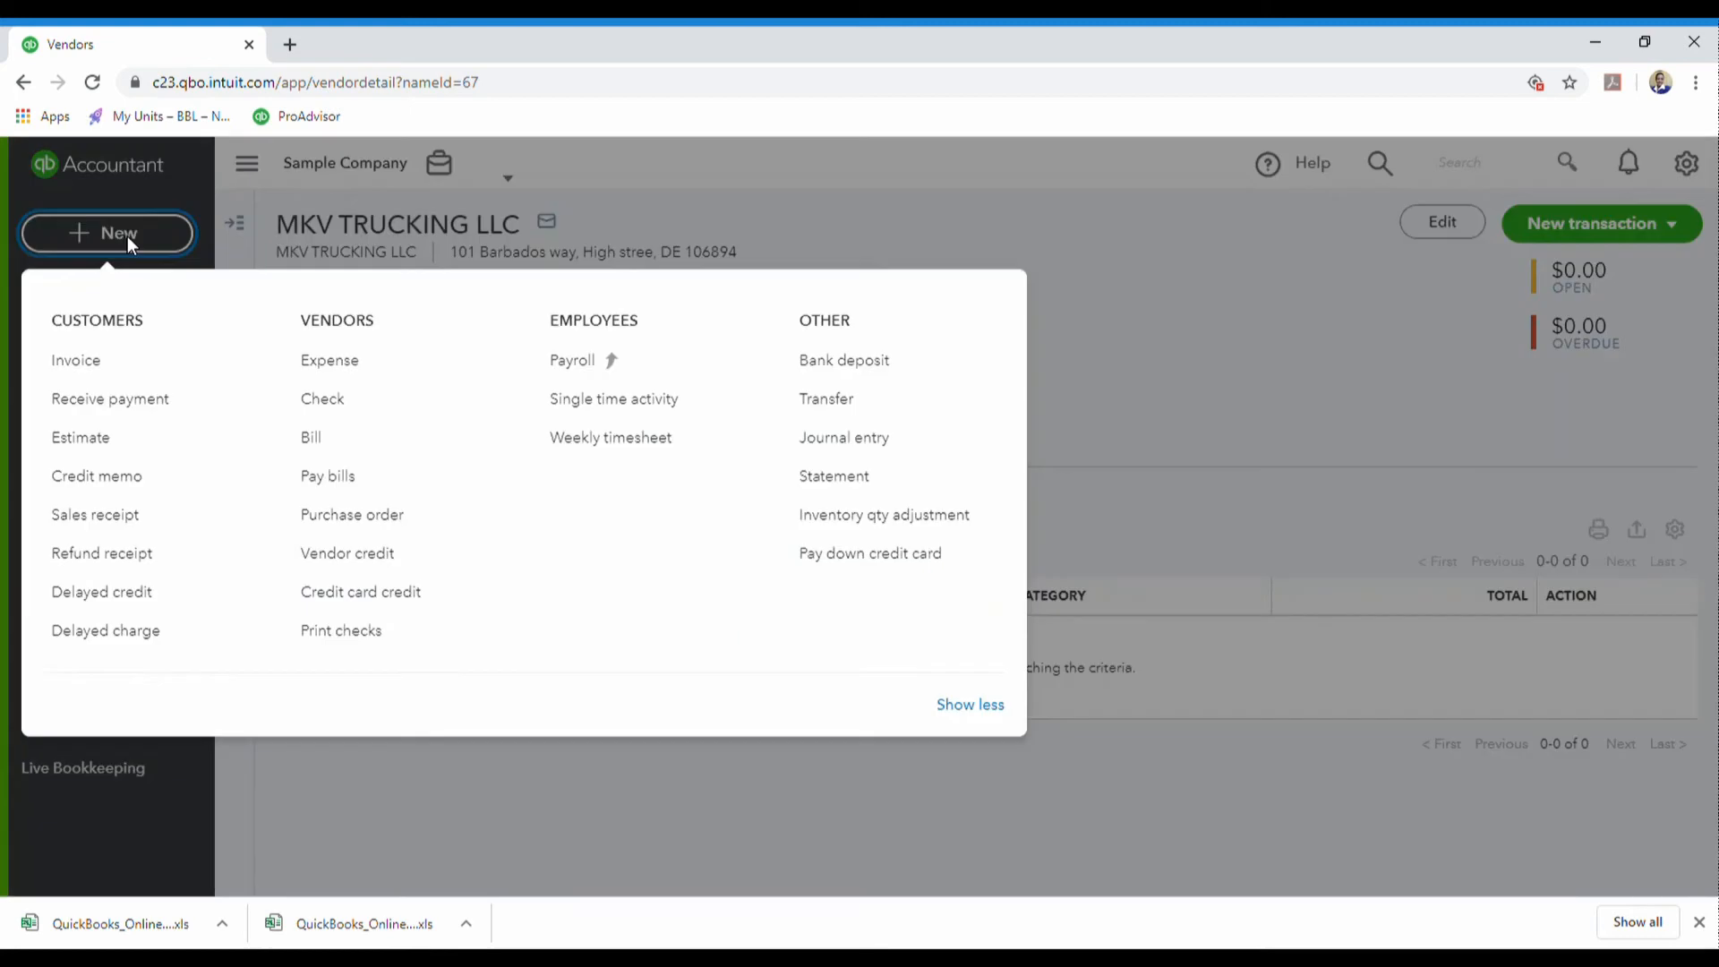
- On a new invoice, start adding K2K Inc as a customer, then dismiss its details unsaved
{"action": "left_click", "coordinate": [72, 367]}
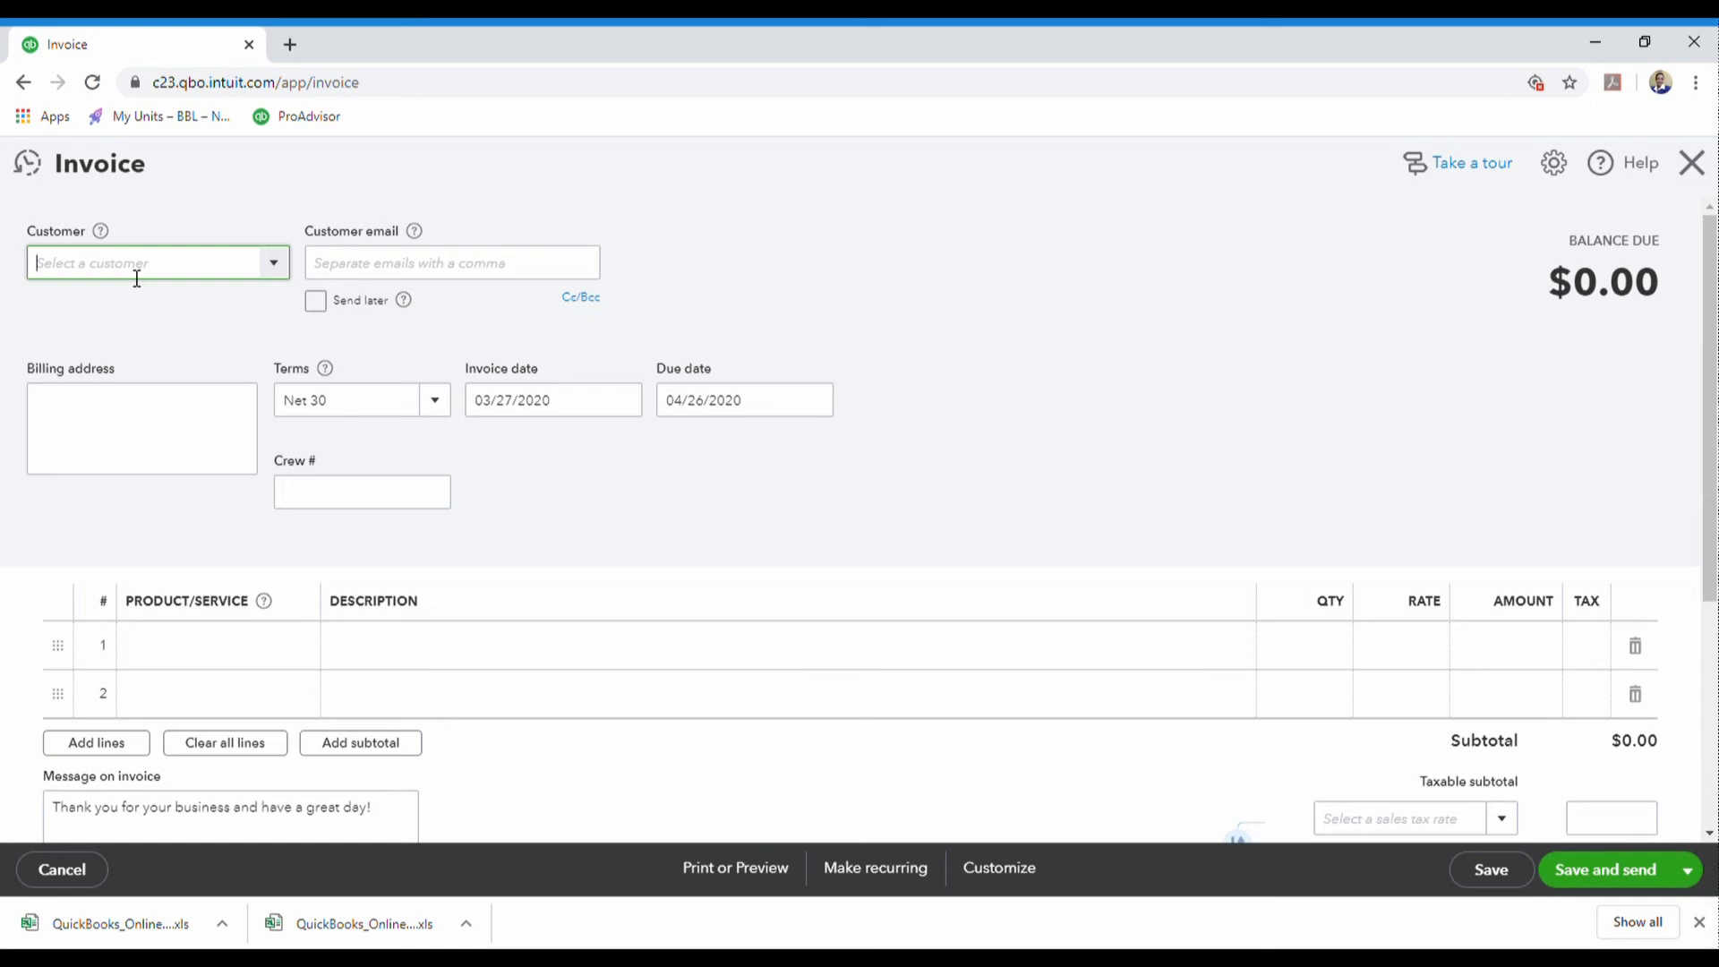
{"action": "type", "text": "k"}
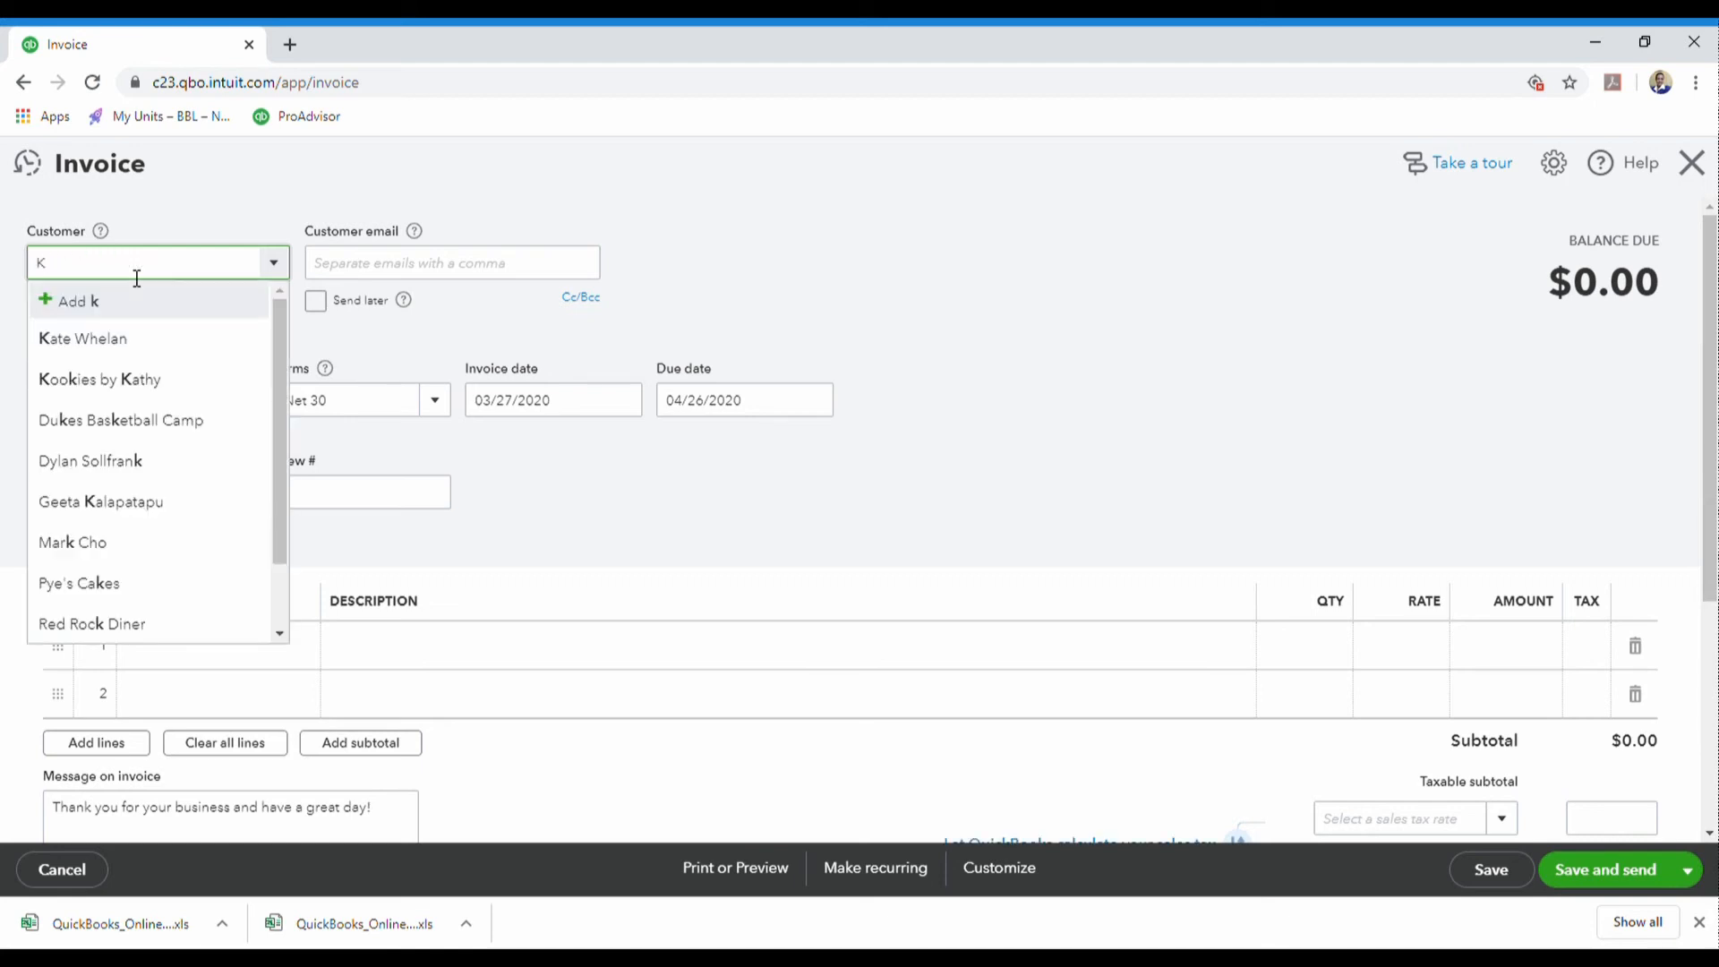
{"action": "type", "text": "2"}
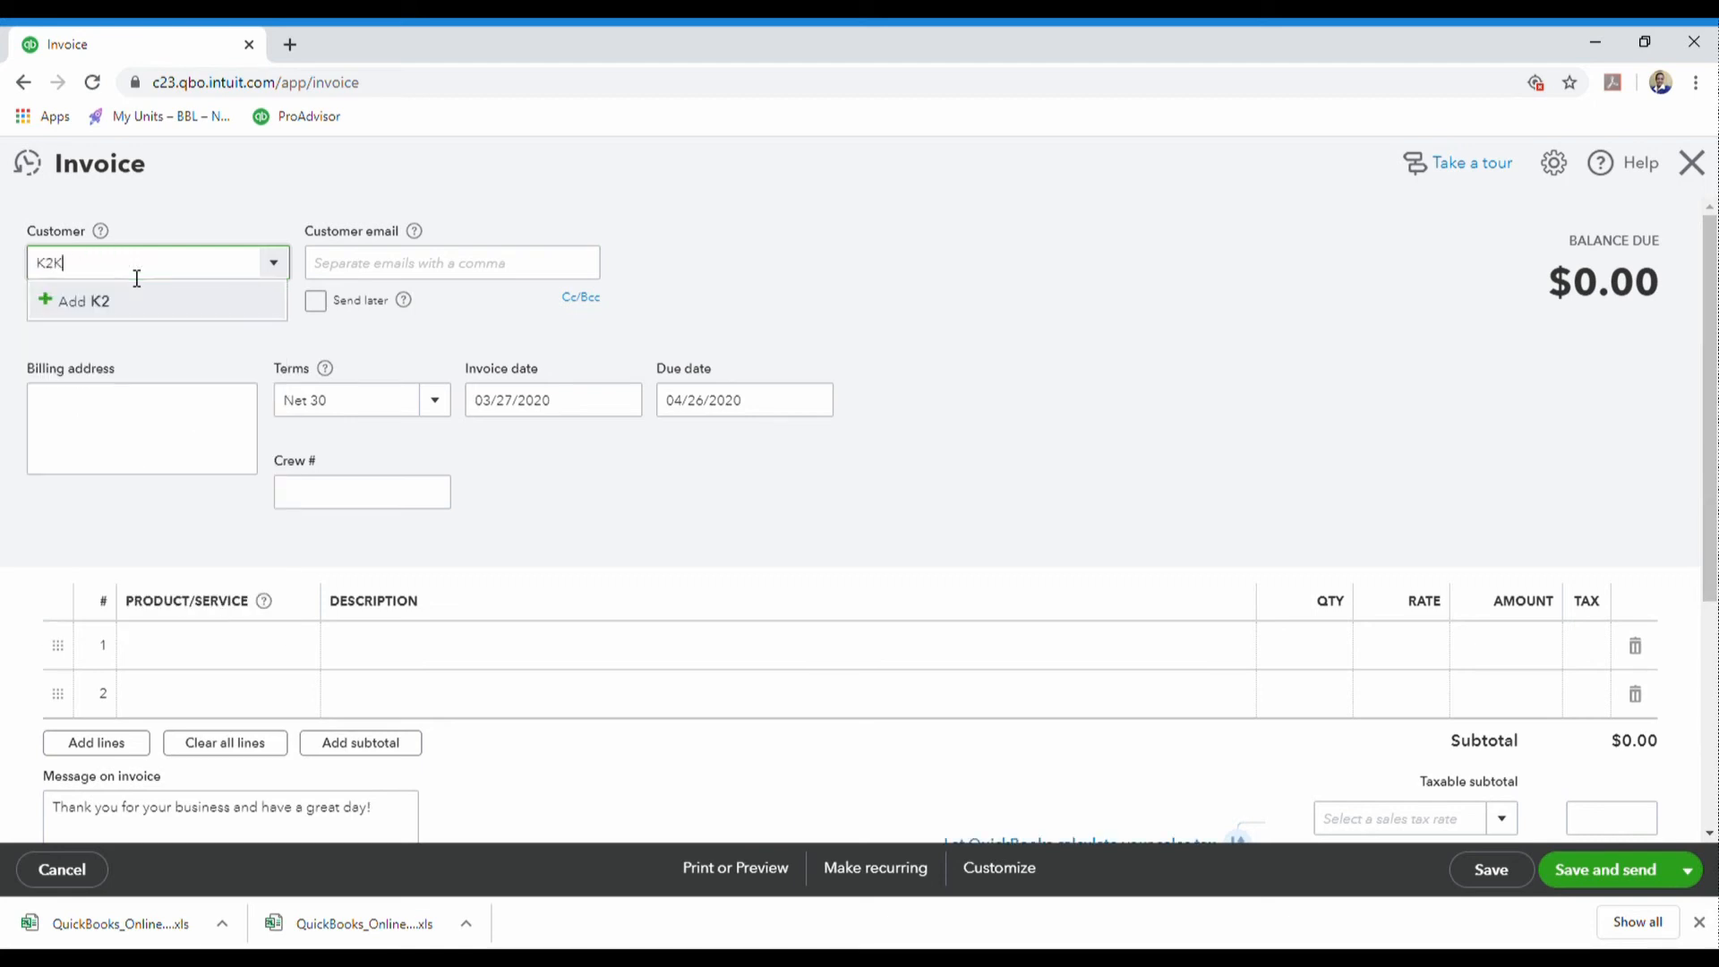
{"action": "type", "text": "K Inc"}
{"action": "left_click", "coordinate": [121, 317]}
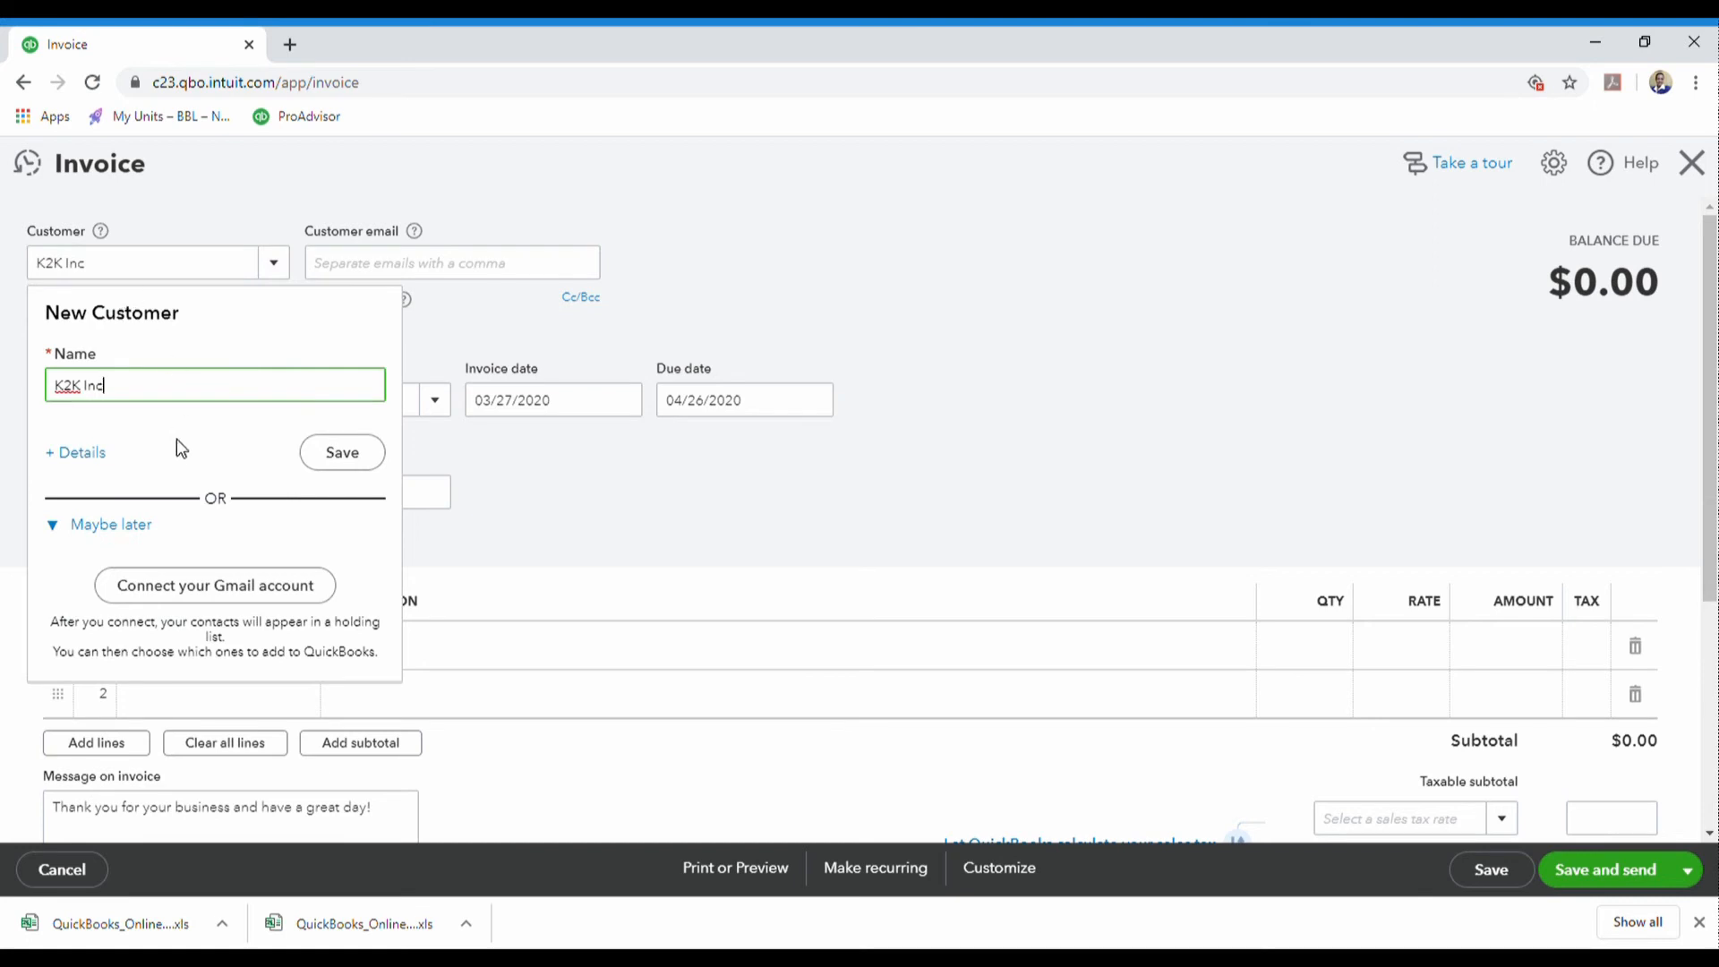
{"action": "left_click", "coordinate": [82, 453]}
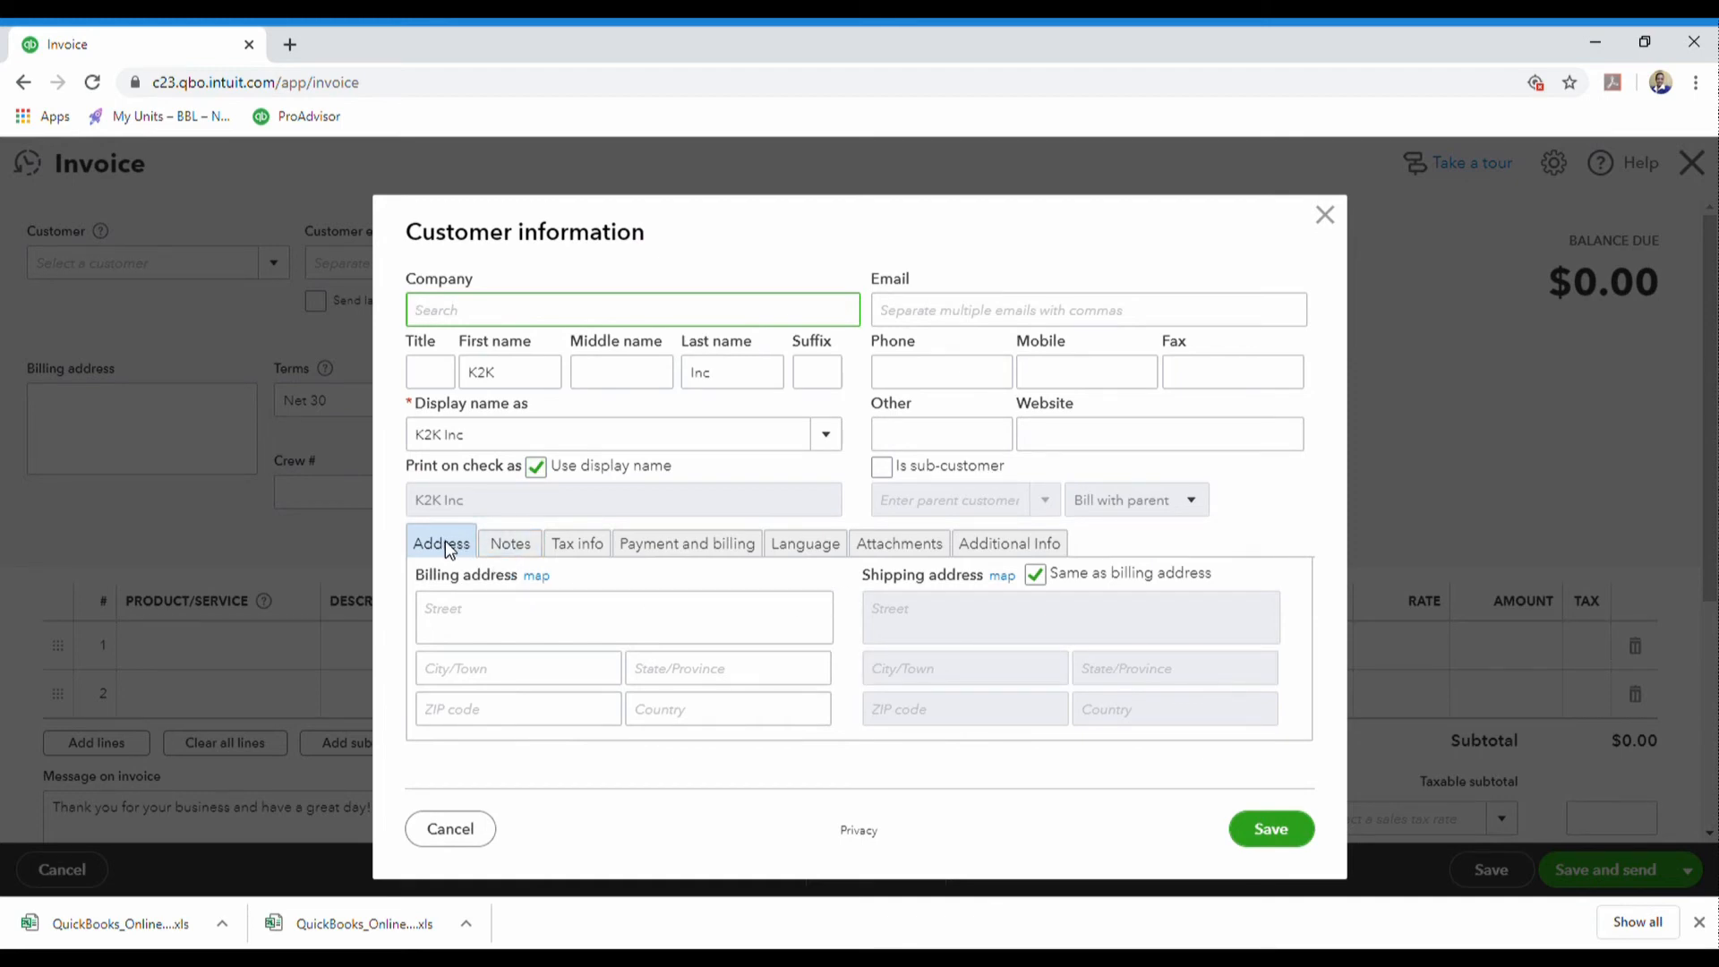
{"action": "left_click", "coordinate": [1324, 216]}
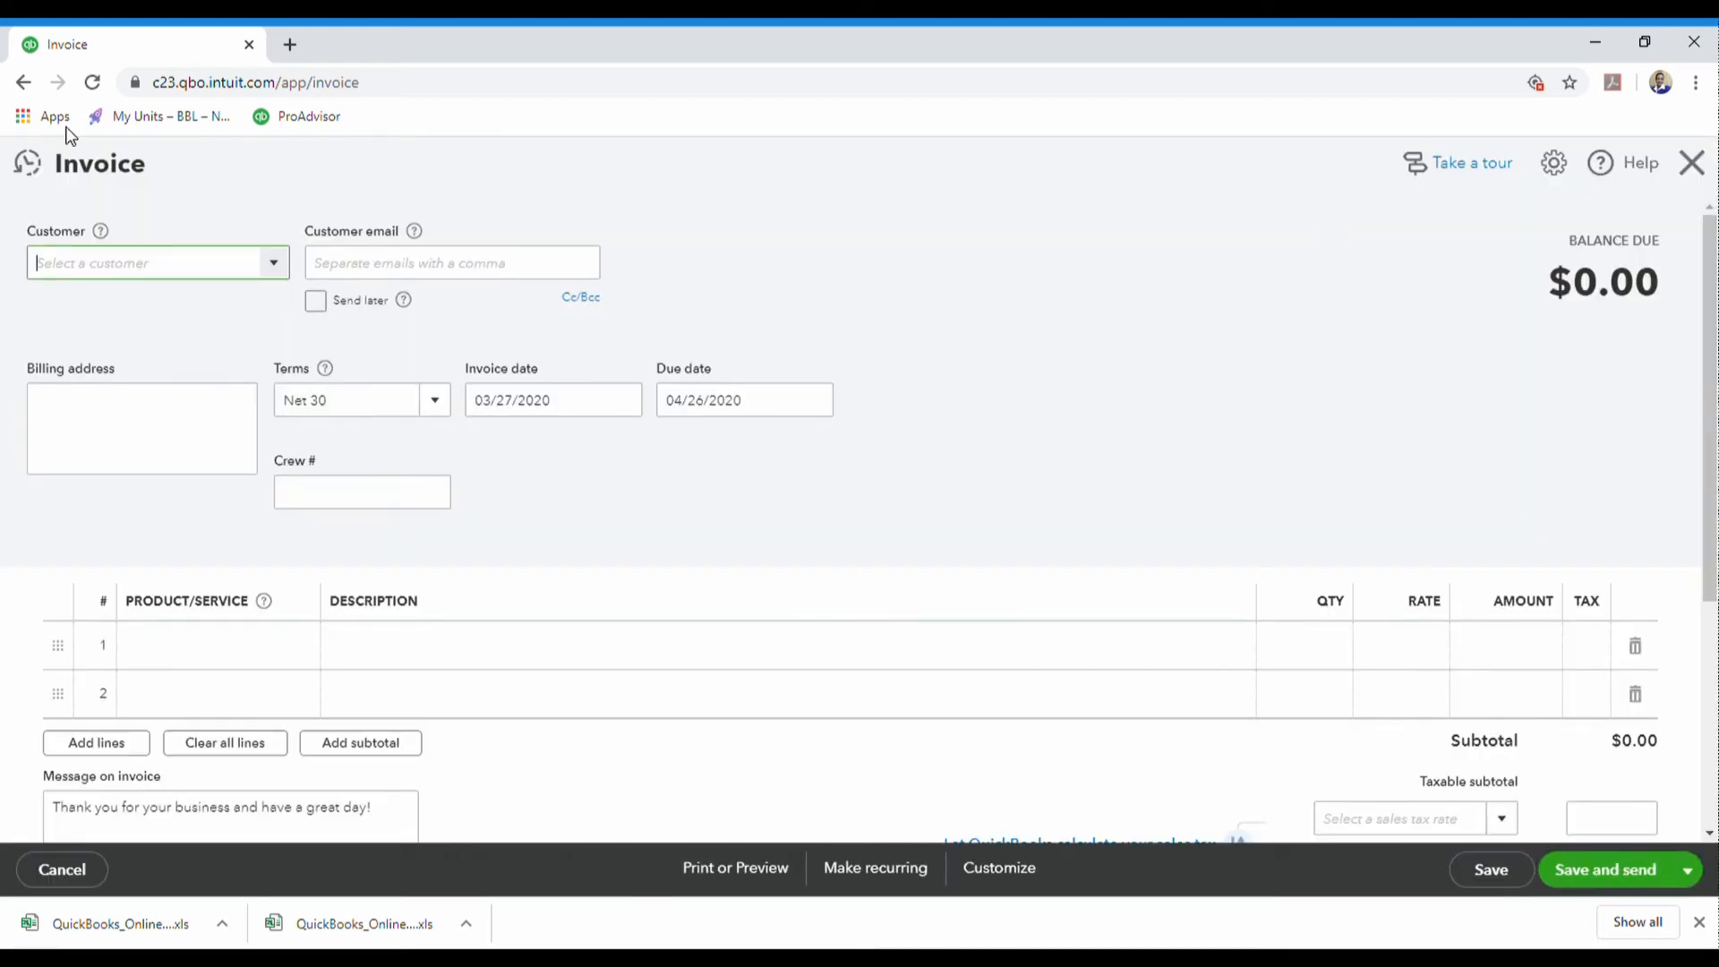
- Close the invoice and start a new expense instead
{"action": "left_click", "coordinate": [1694, 168]}
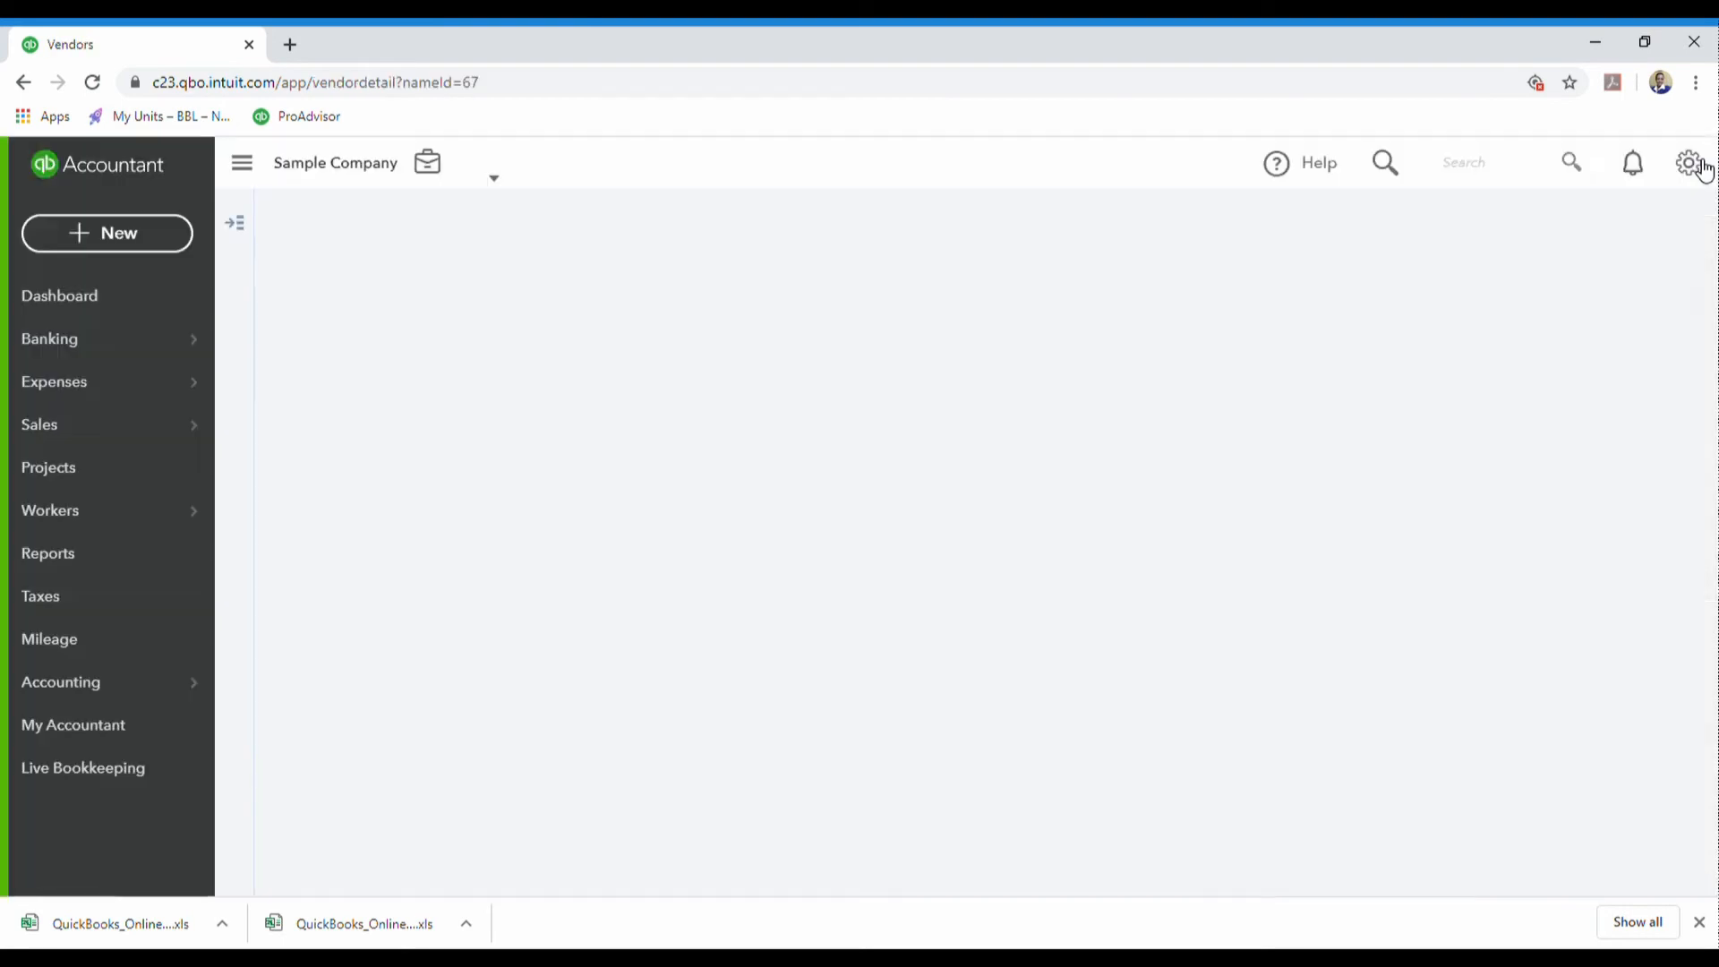
{"action": "left_click", "coordinate": [95, 239]}
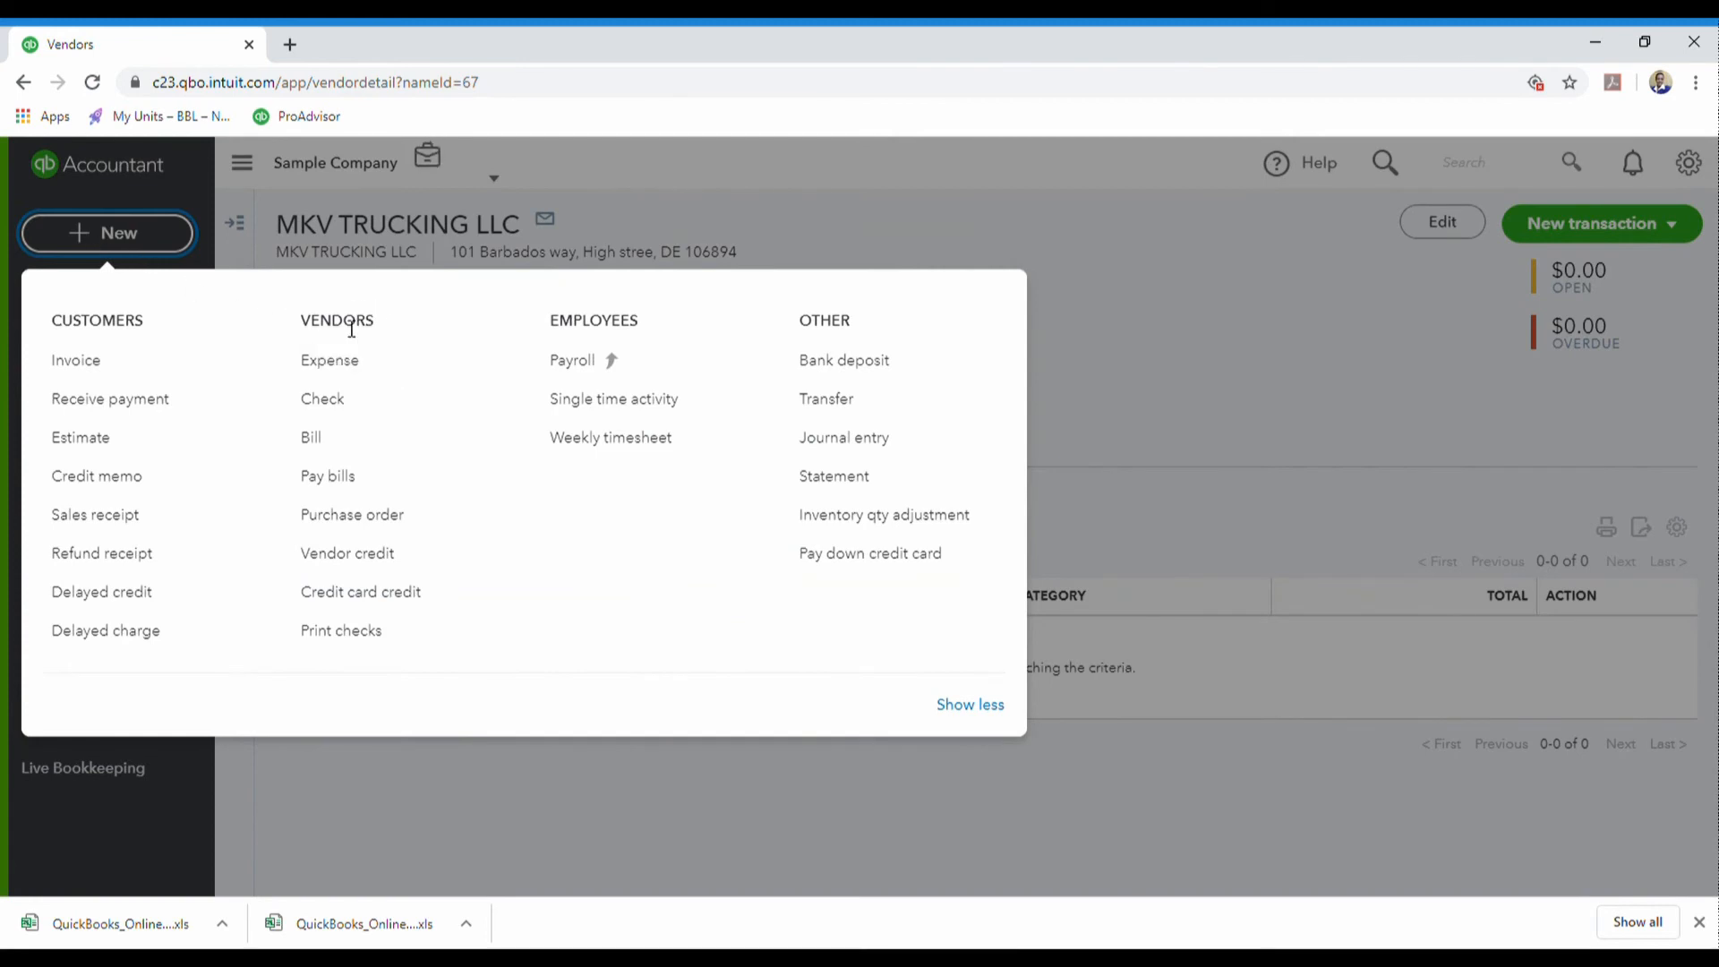
{"action": "left_click", "coordinate": [336, 378]}
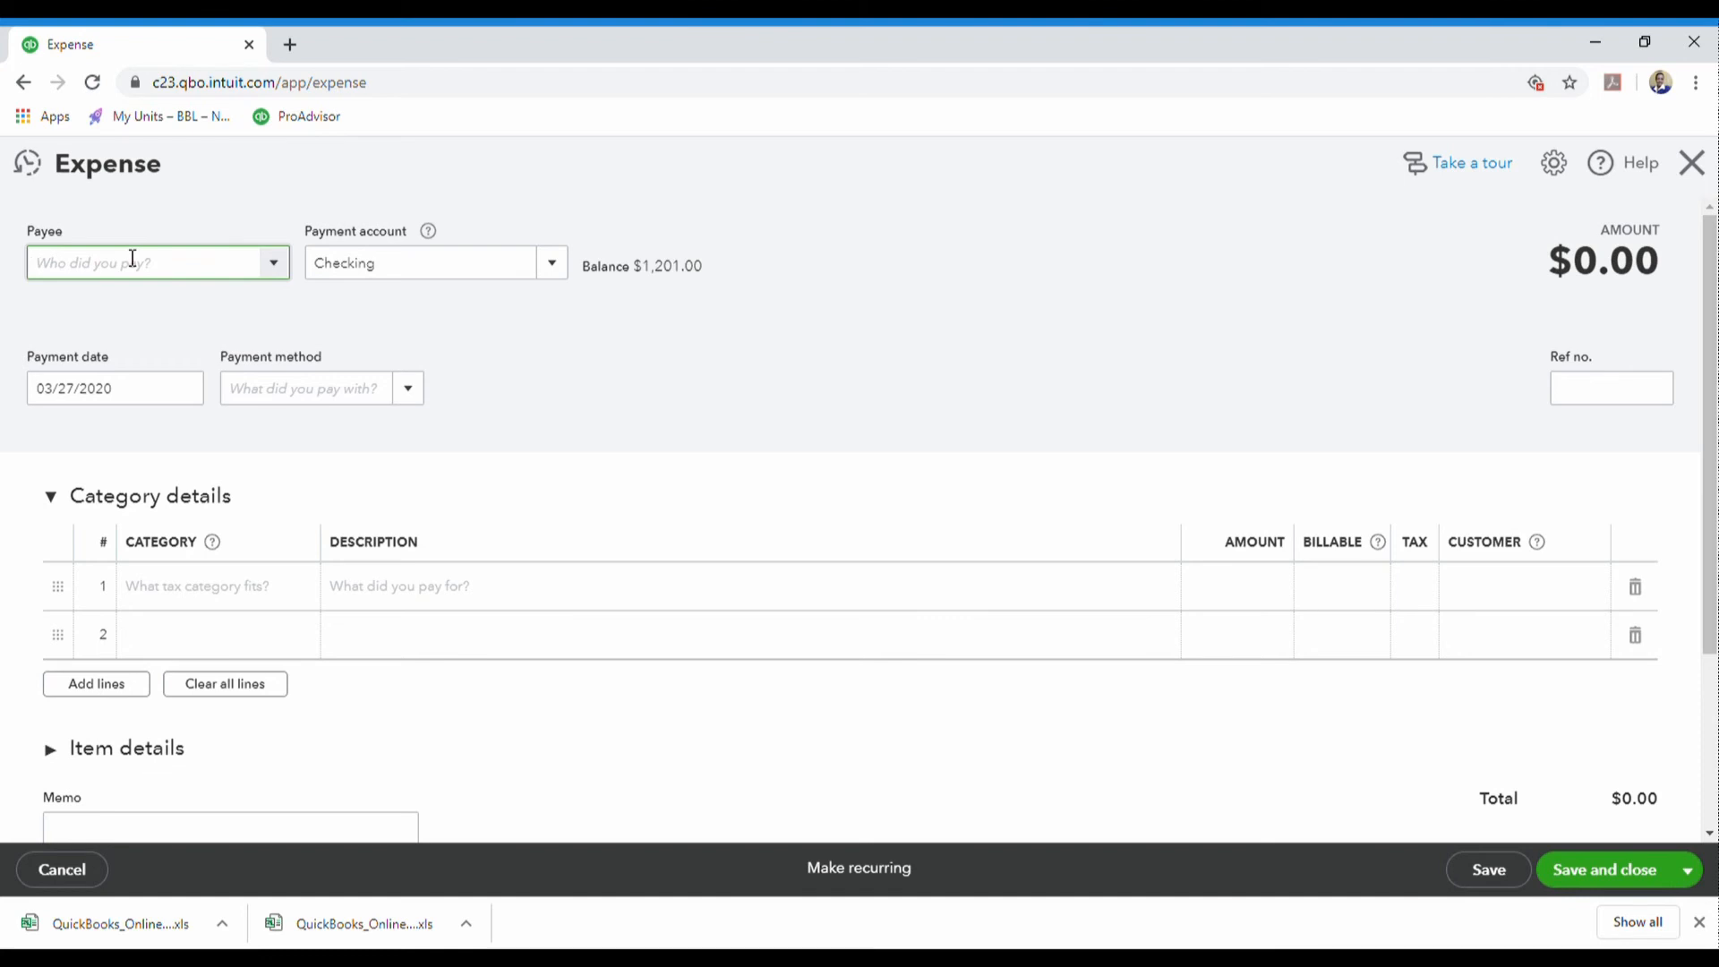
- Add and save K2K Inc as a new vendor from the expense Payee field, then close the expense
{"action": "type", "text": "K"}
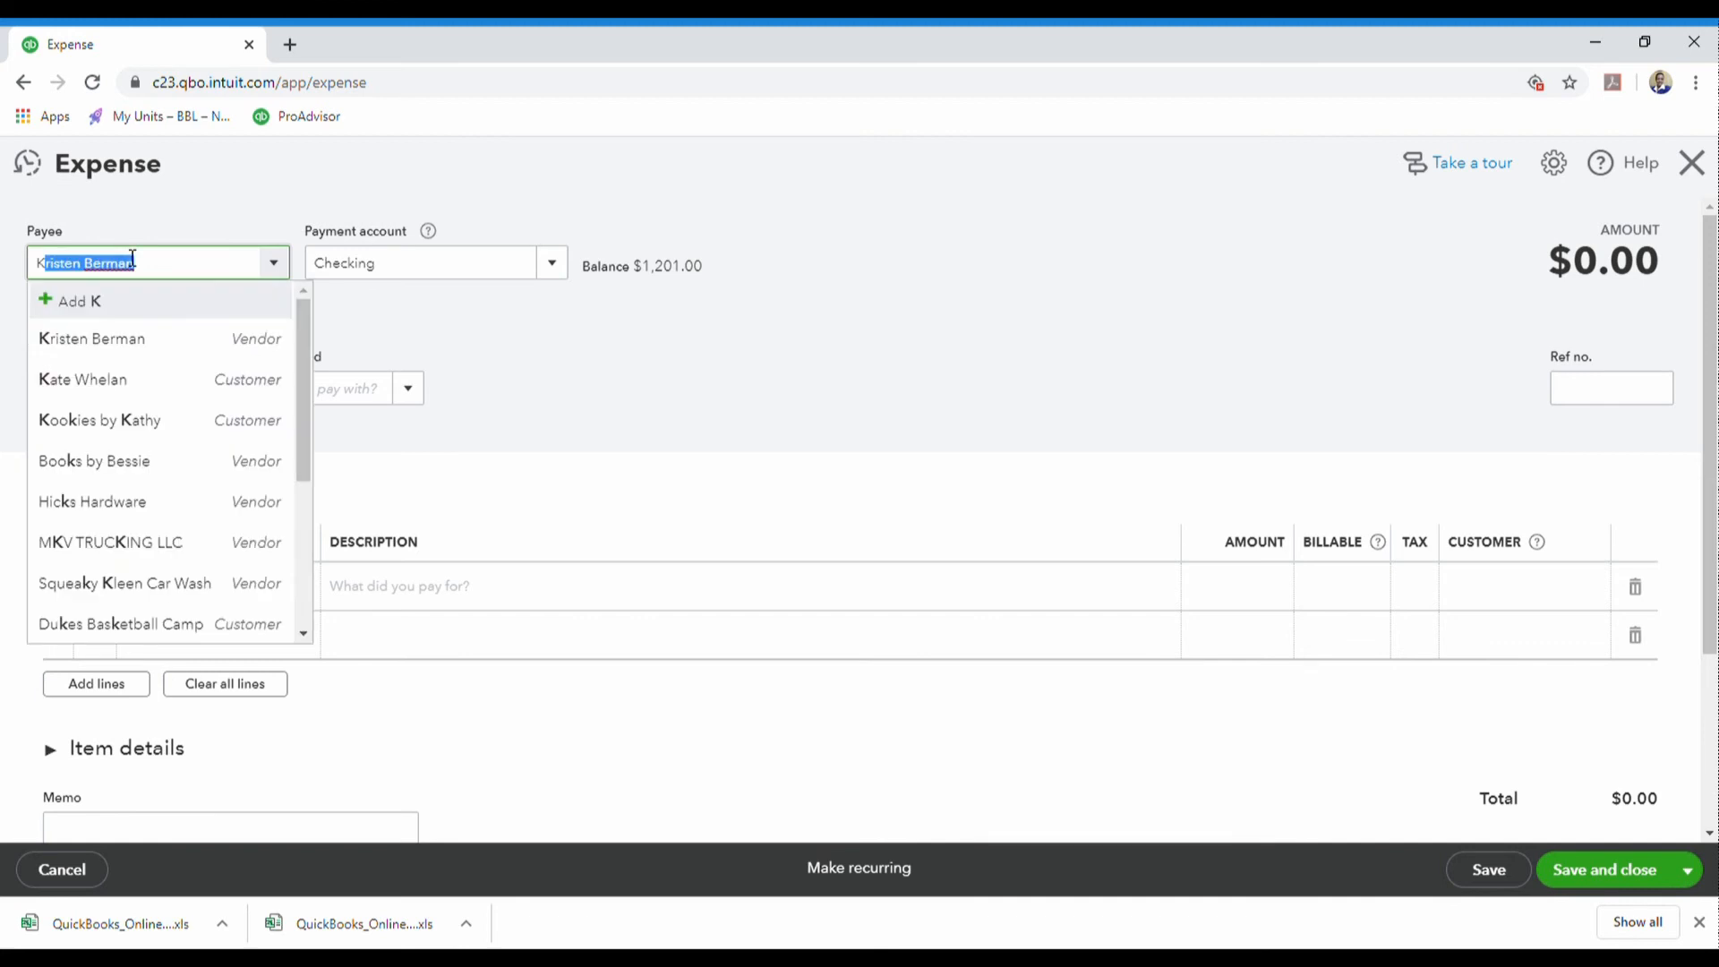
{"action": "type", "text": "2K"}
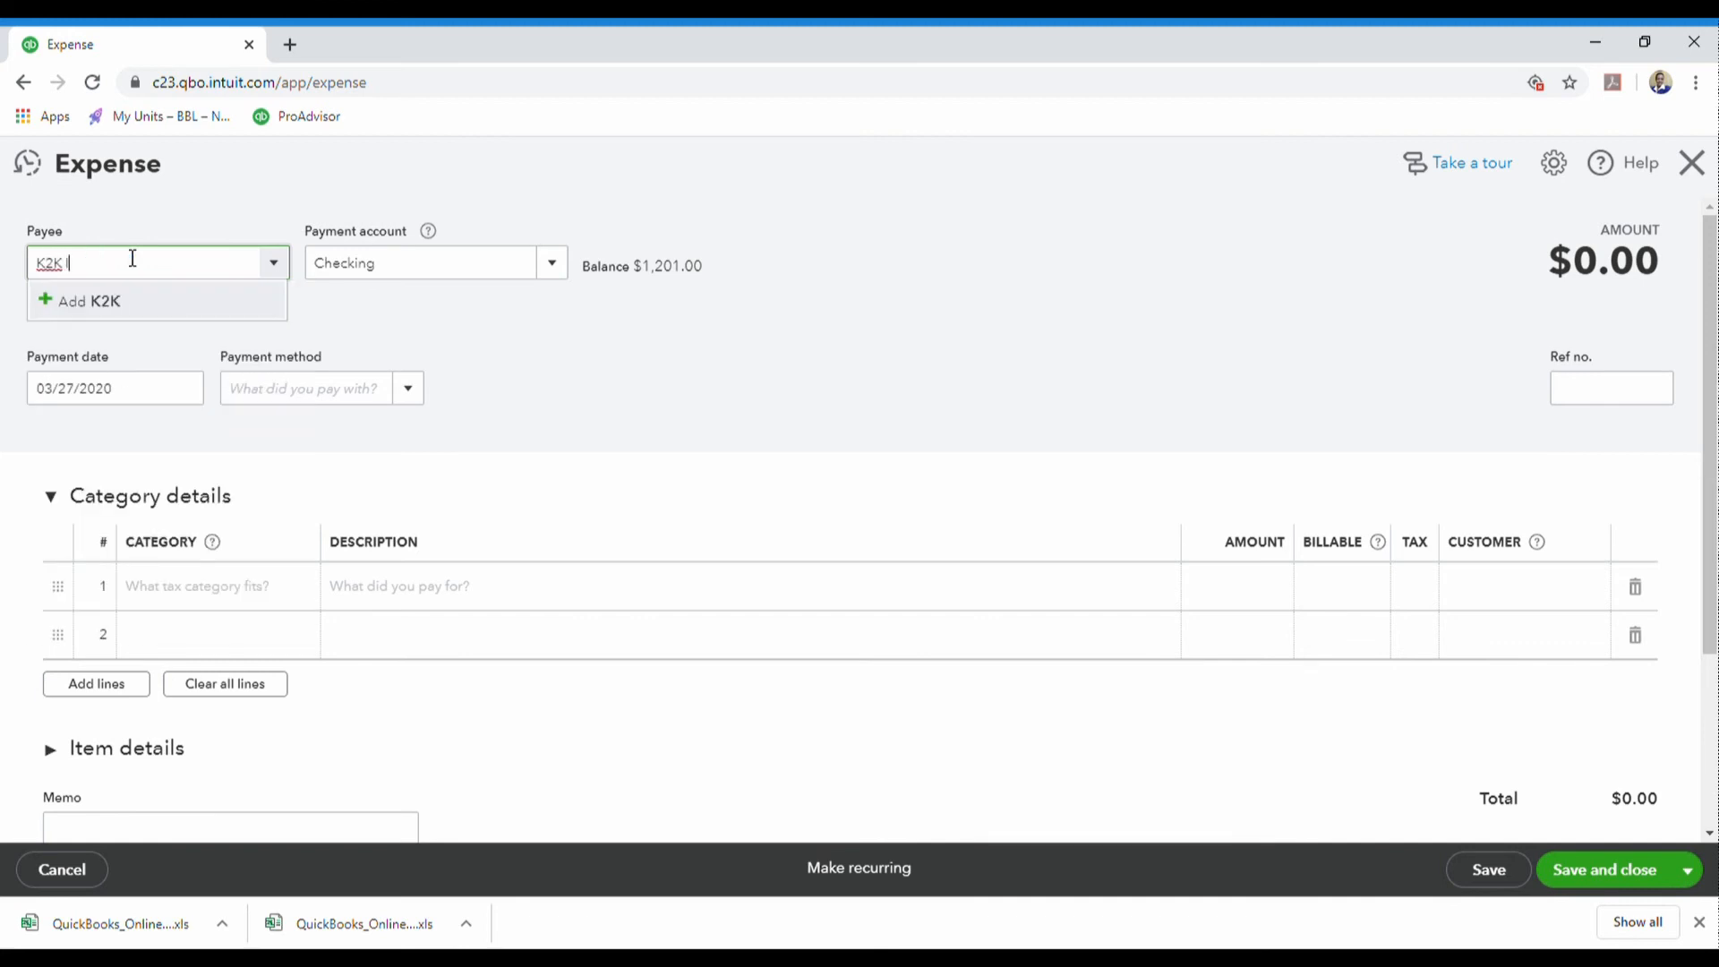
{"action": "type", "text": " Inc"}
{"action": "left_click", "coordinate": [110, 304]}
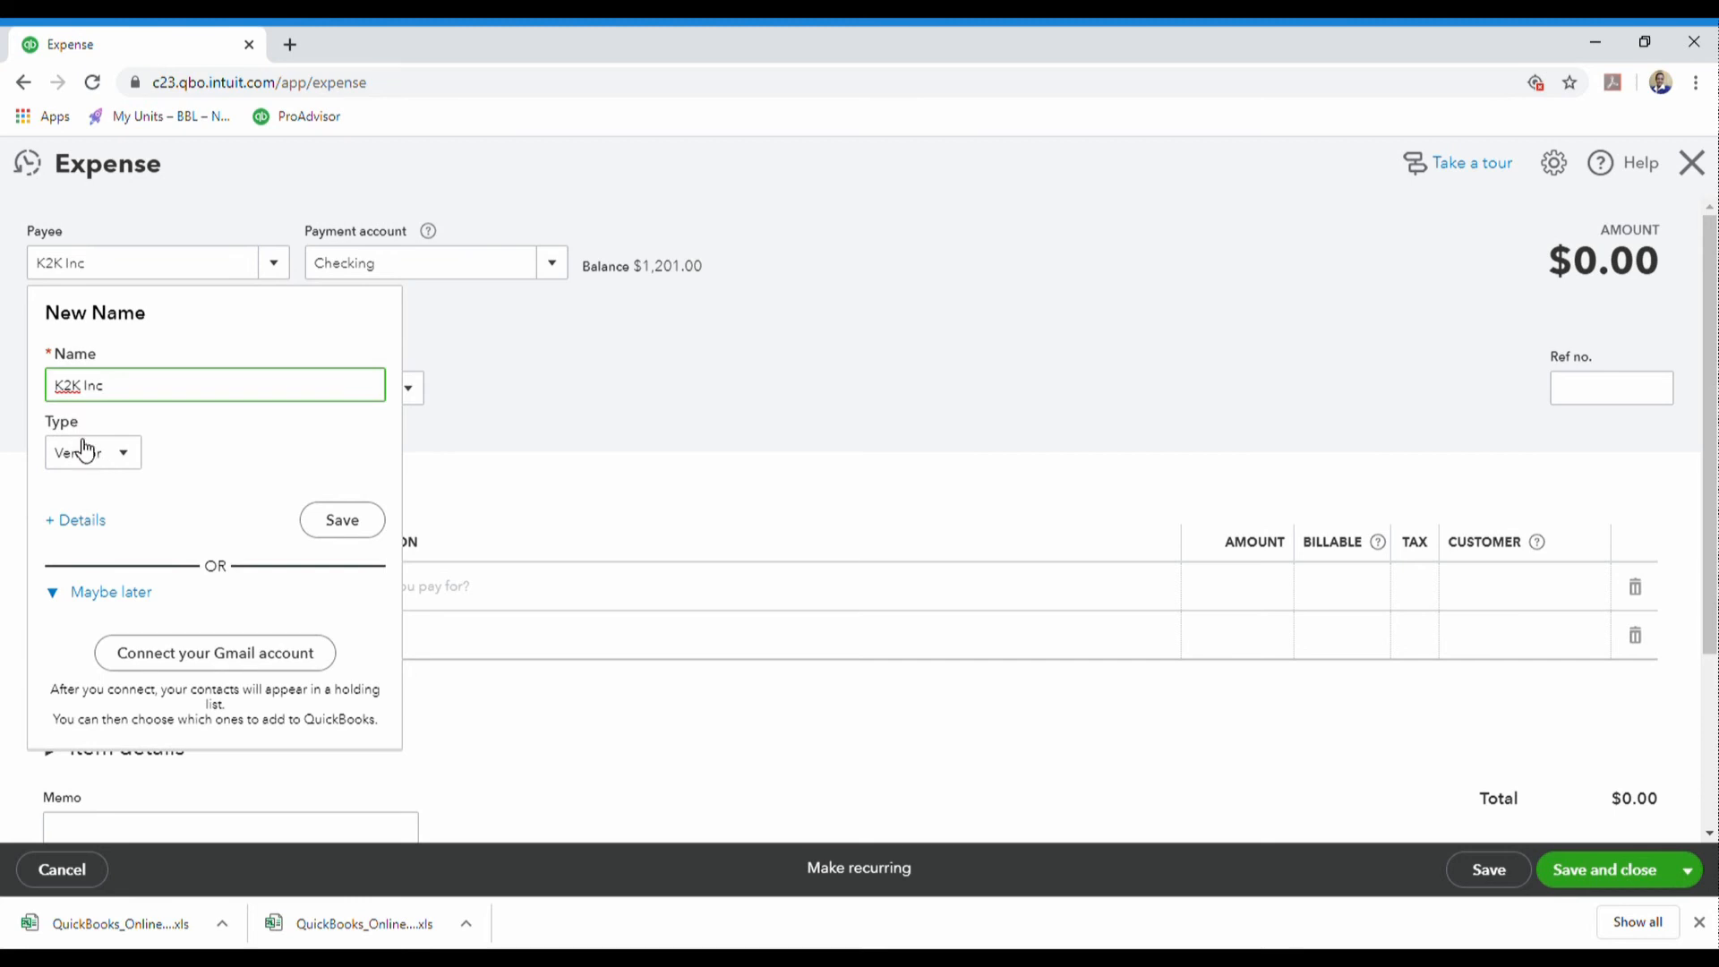
{"action": "left_click", "coordinate": [83, 523]}
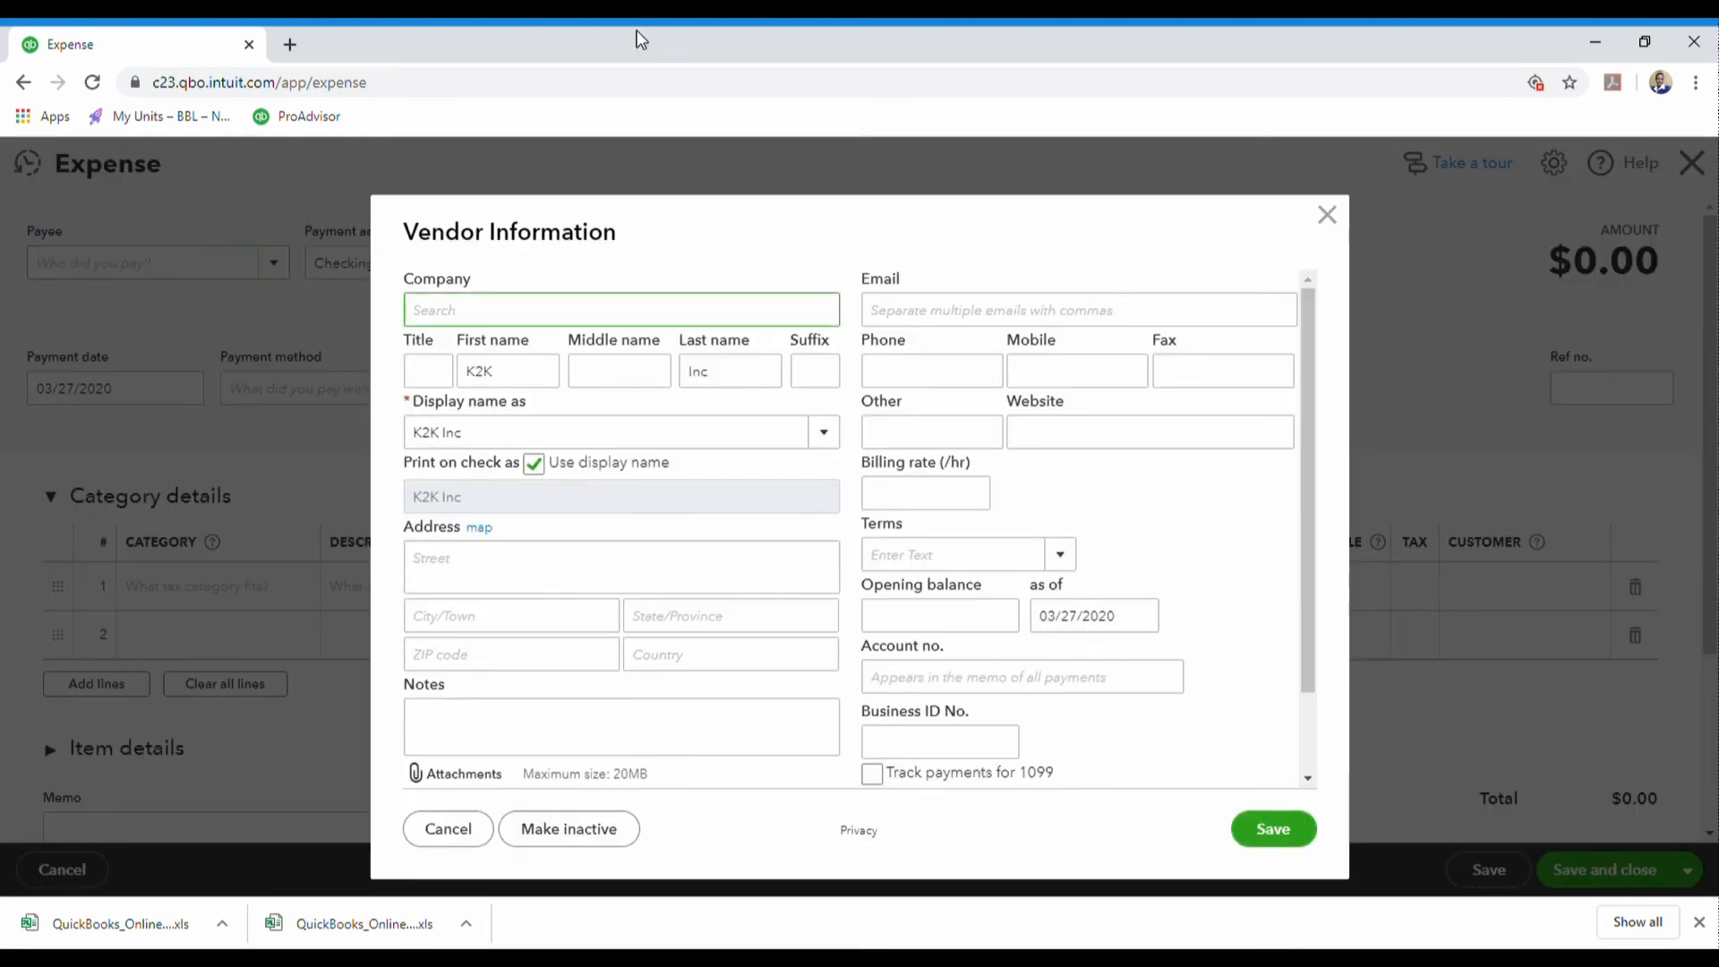
{"action": "left_click", "coordinate": [483, 320]}
{"action": "left_click", "coordinate": [1277, 831]}
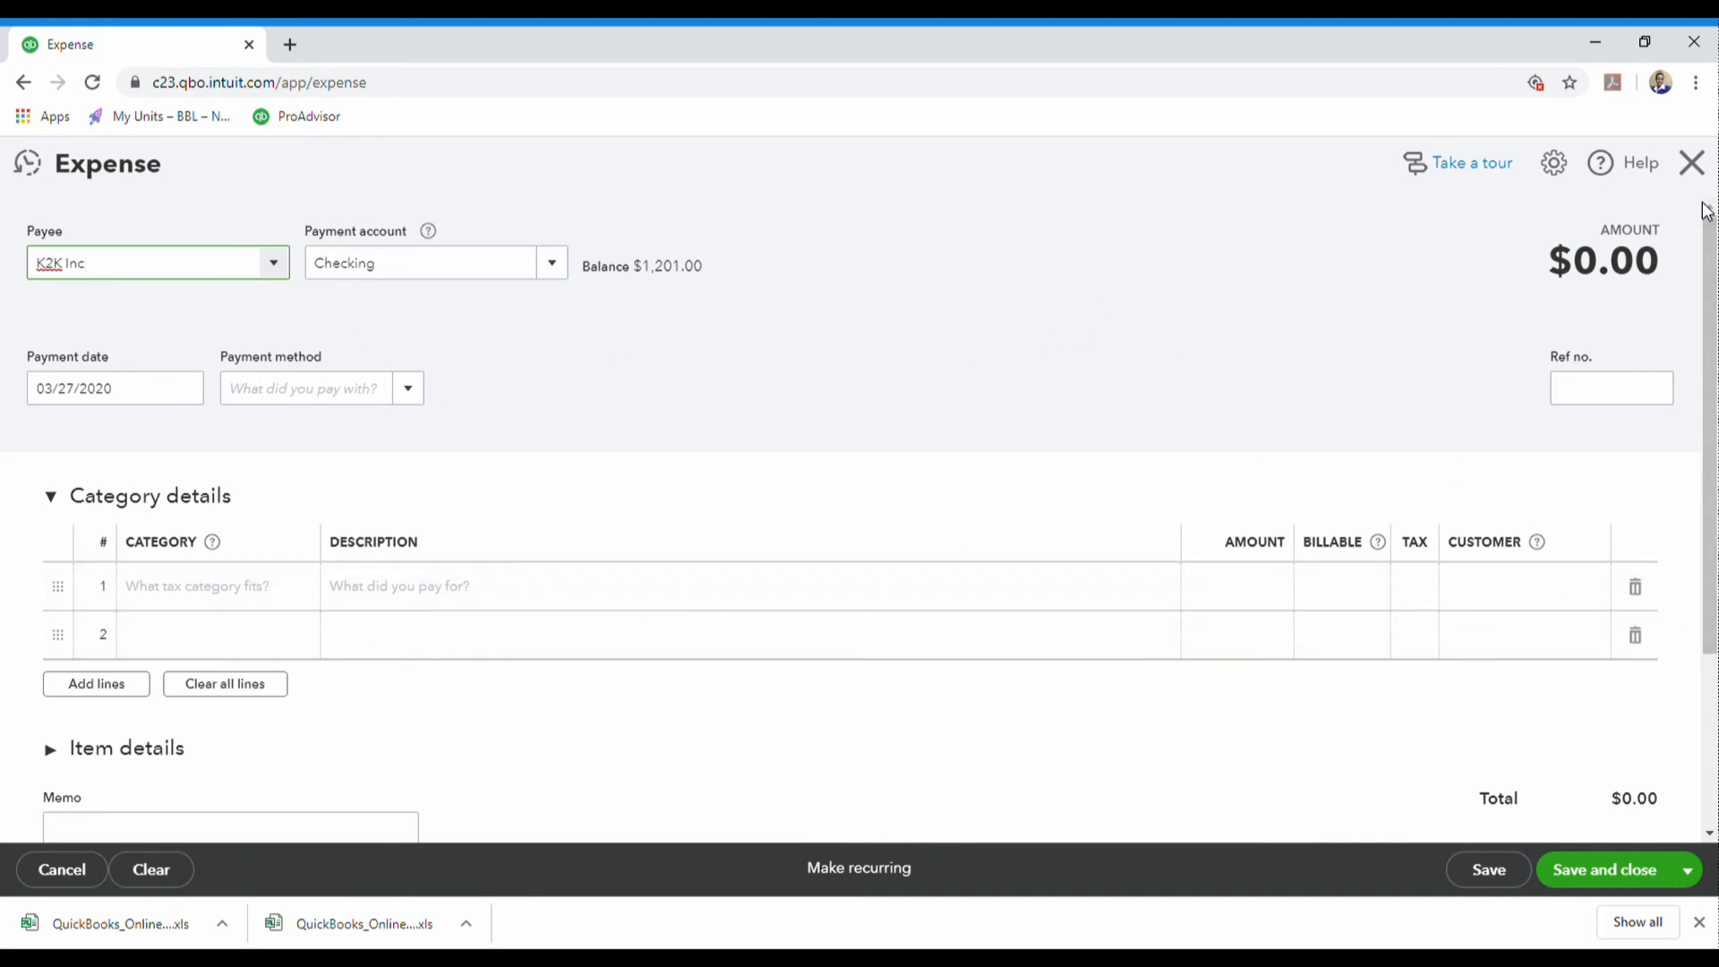
{"action": "left_click", "coordinate": [1691, 169]}
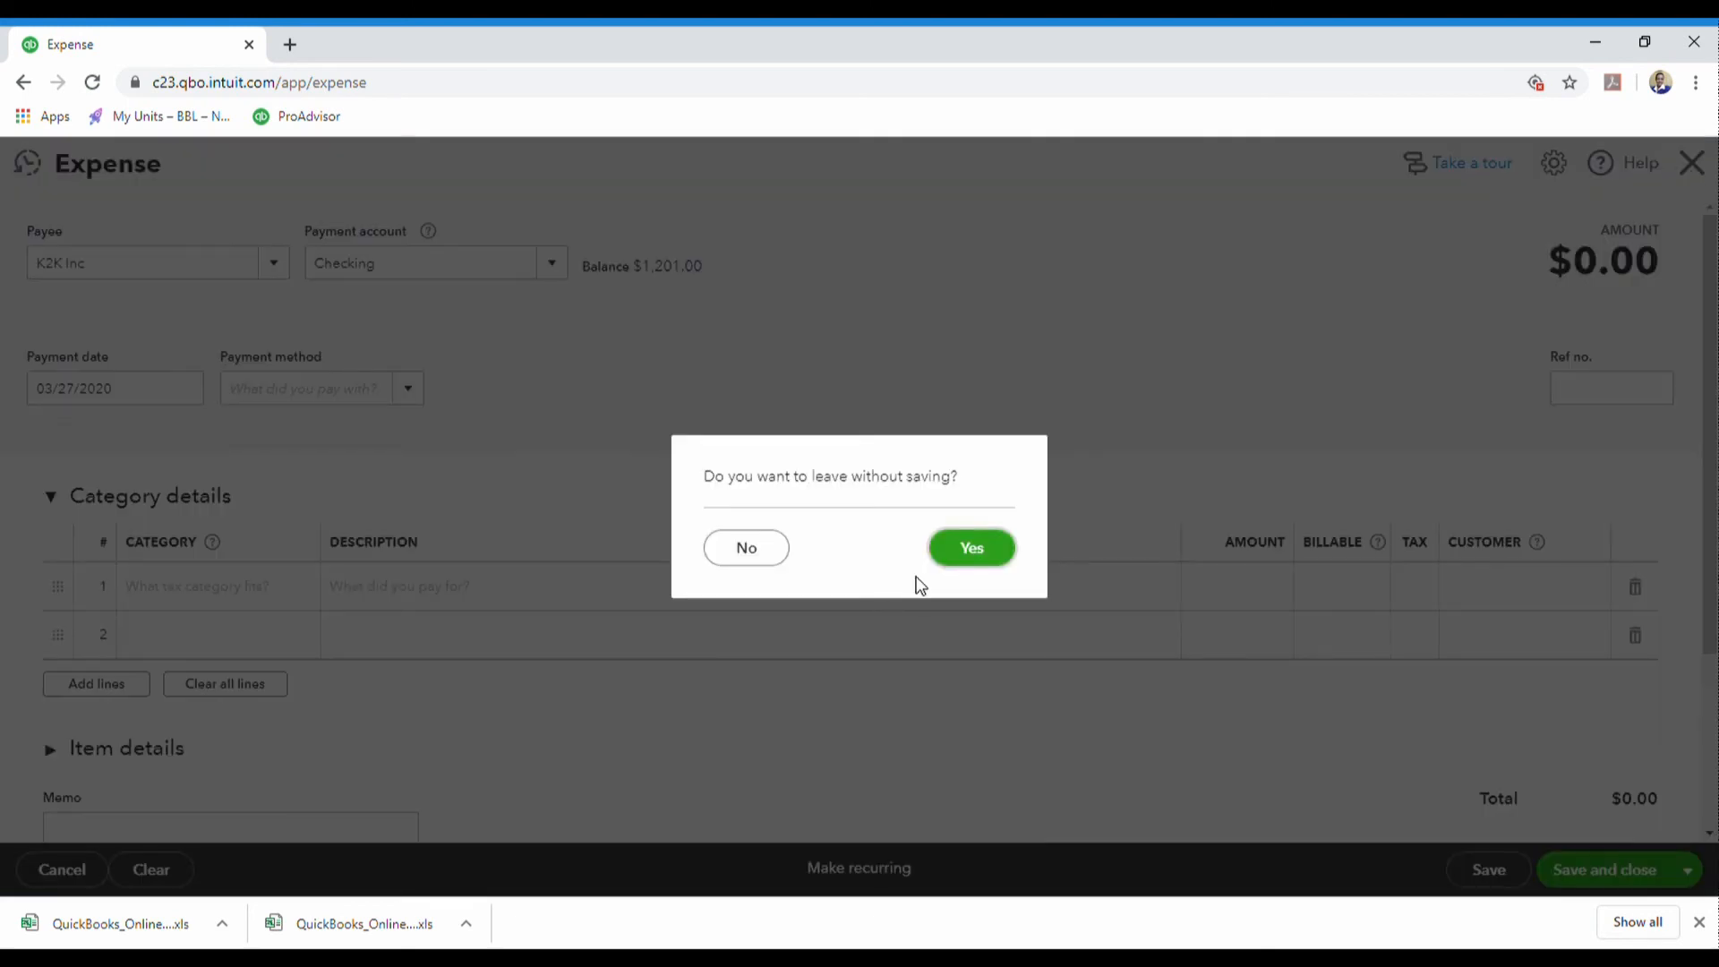
- Discard the expense, filter vendors by 'k2k' to open K2K Inc, then return to Vendors
{"action": "left_click", "coordinate": [992, 559]}
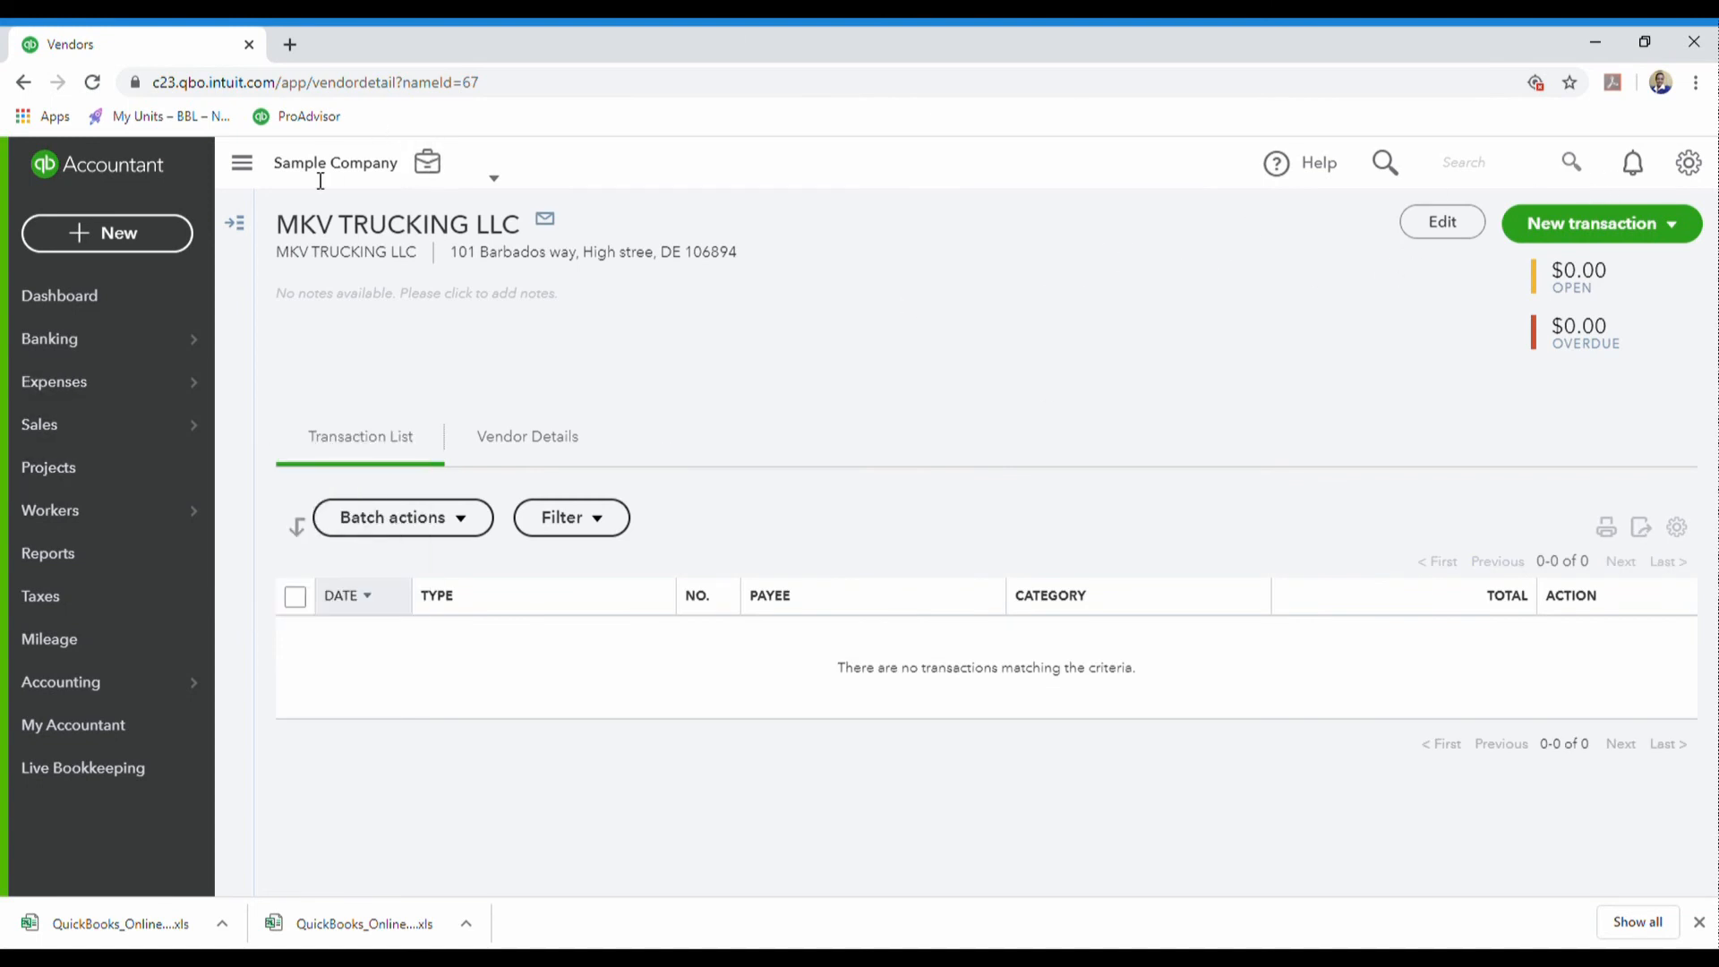
{"action": "left_click", "coordinate": [236, 228]}
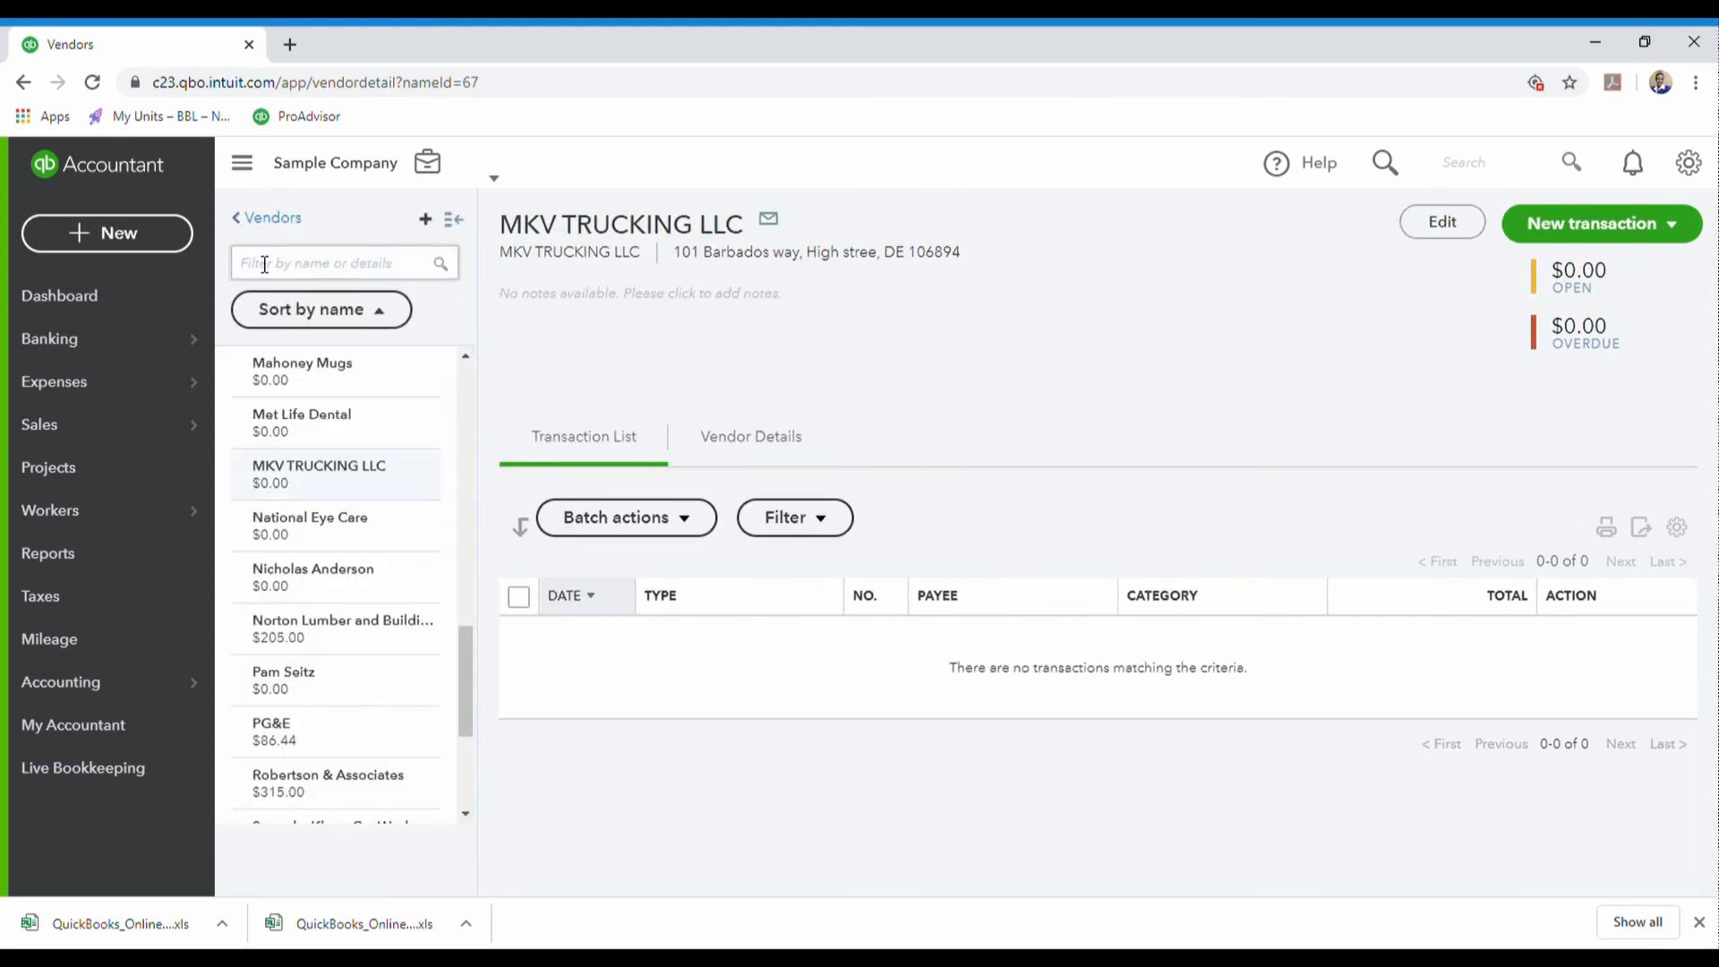
{"action": "left_click", "coordinate": [264, 264]}
{"action": "type", "text": "k2k"}
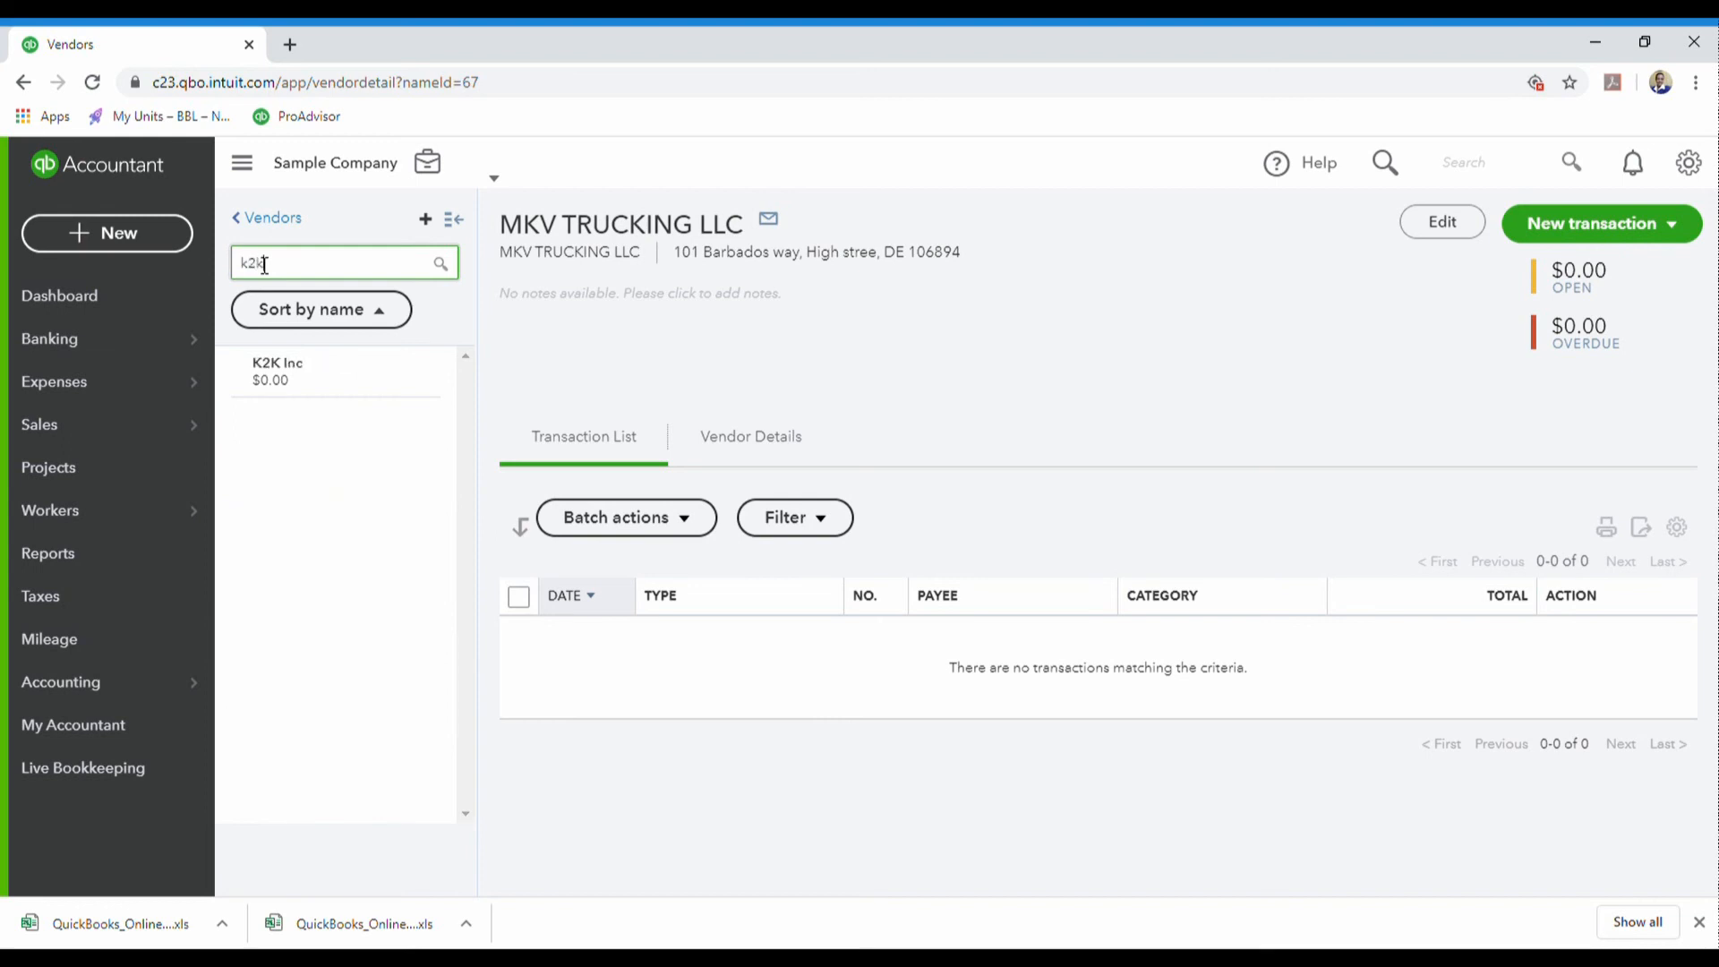
{"action": "left_click", "coordinate": [264, 371]}
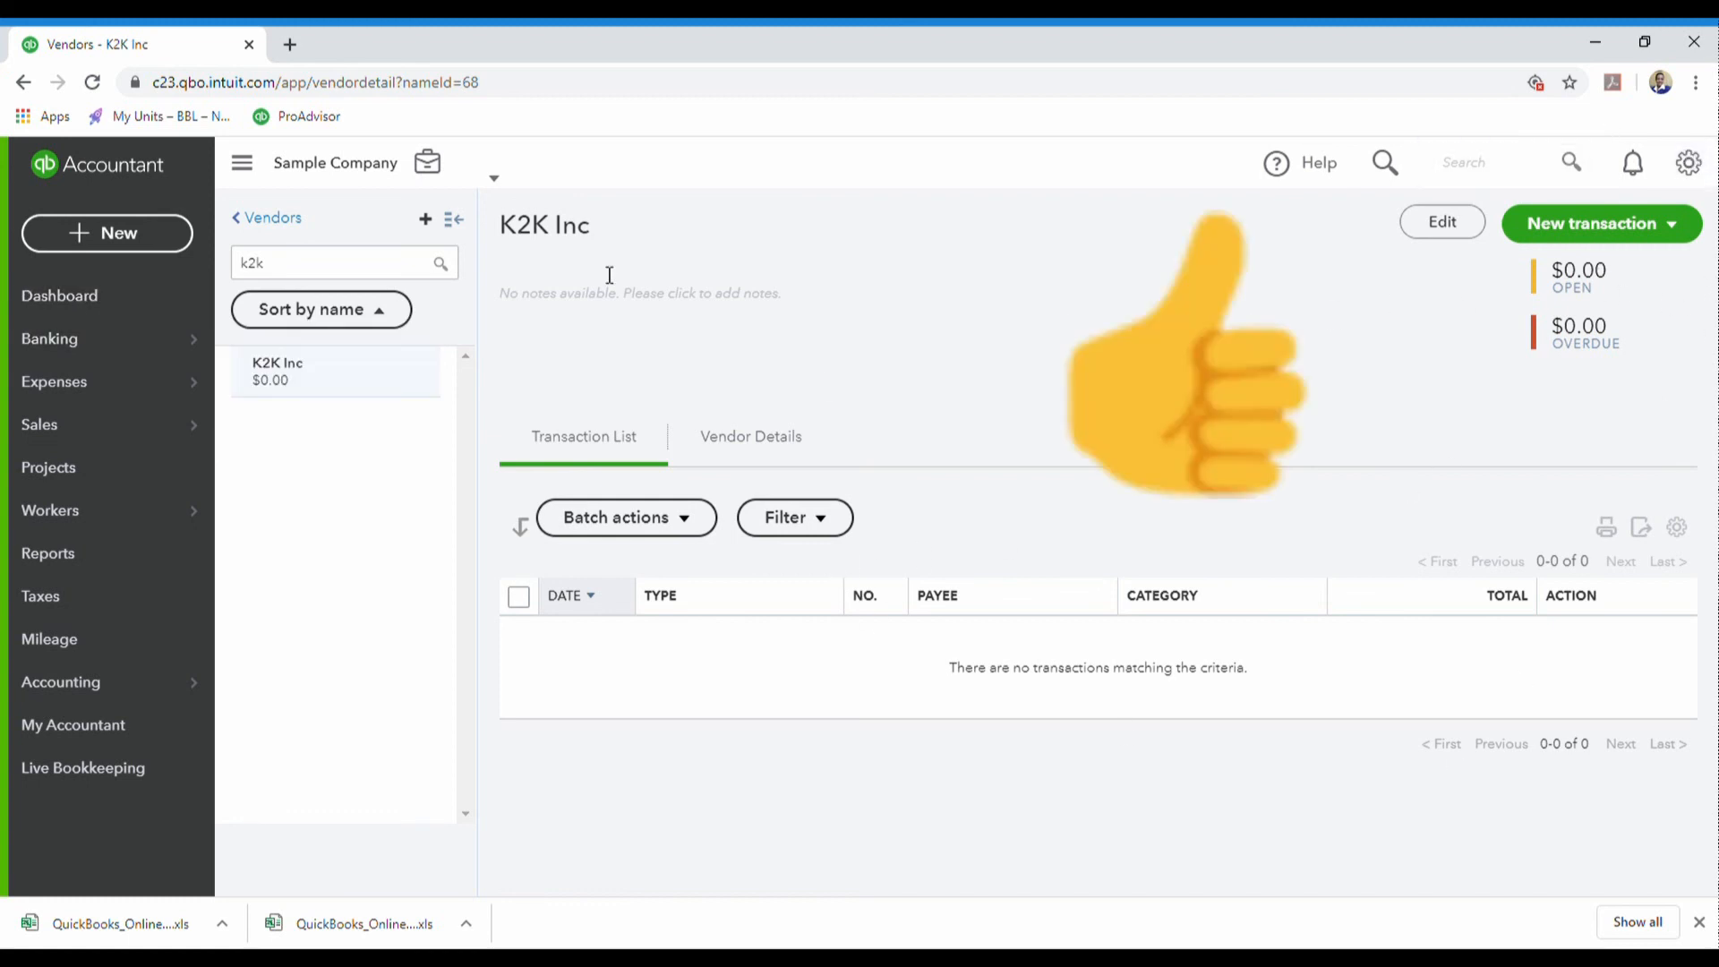
{"action": "left_click", "coordinate": [246, 229]}
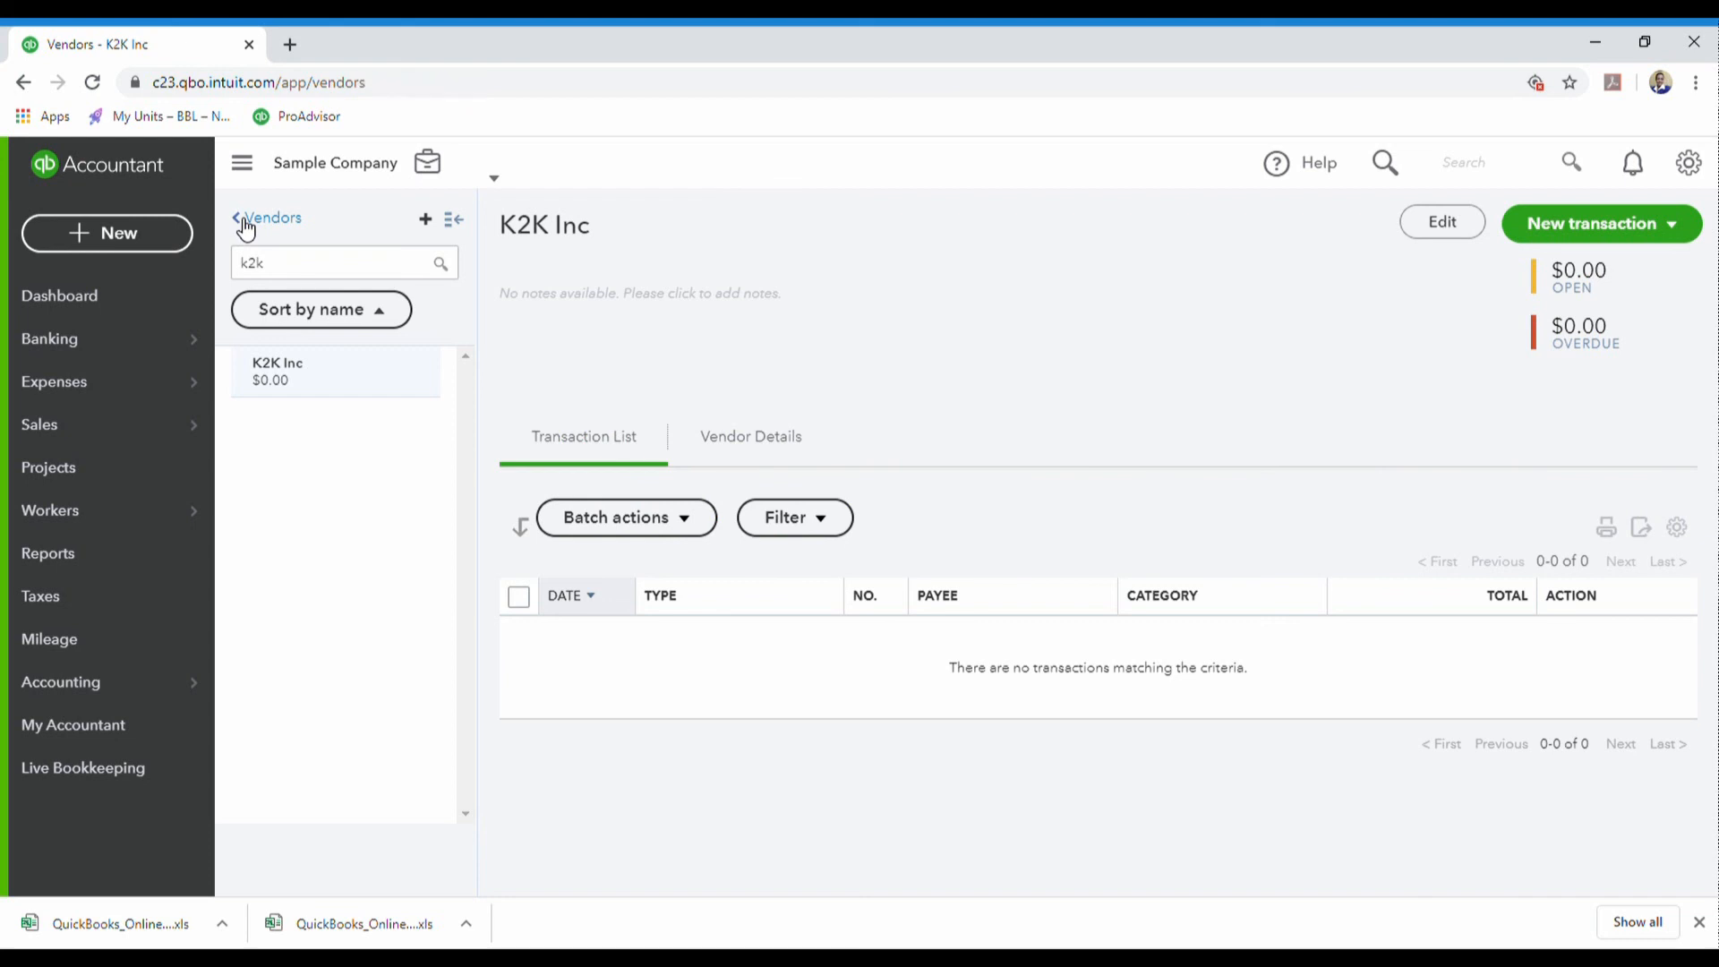